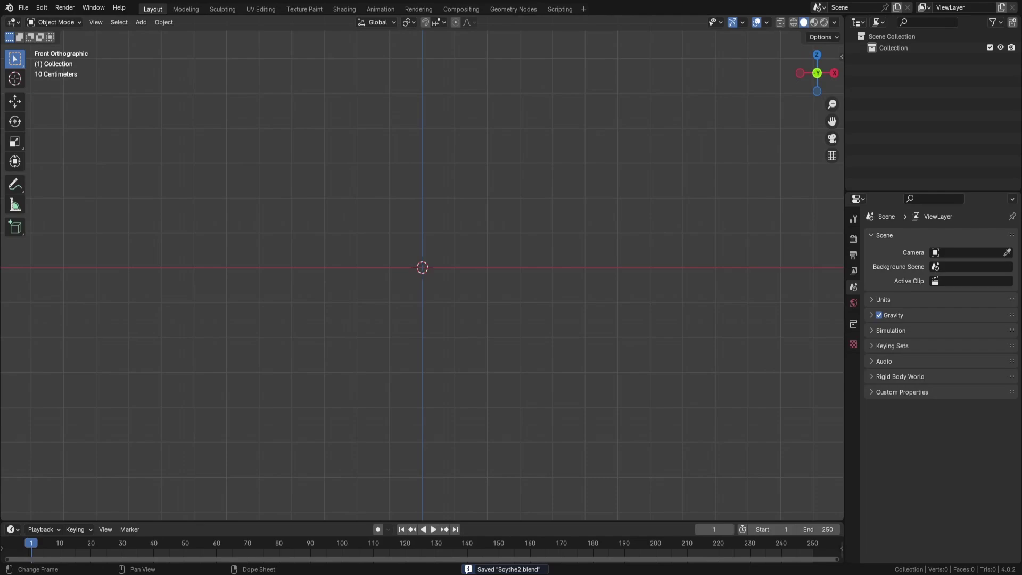
# Add the winged scythe front-view reference image as an image empty in Blender.
pyautogui.hotkey('shift', 'a')
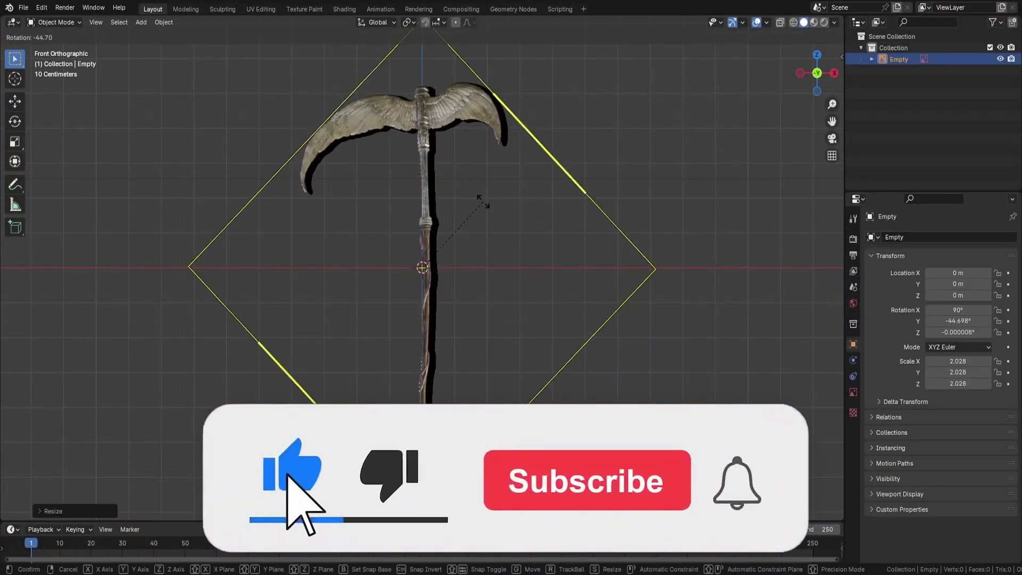
pyautogui.click(481, 234)
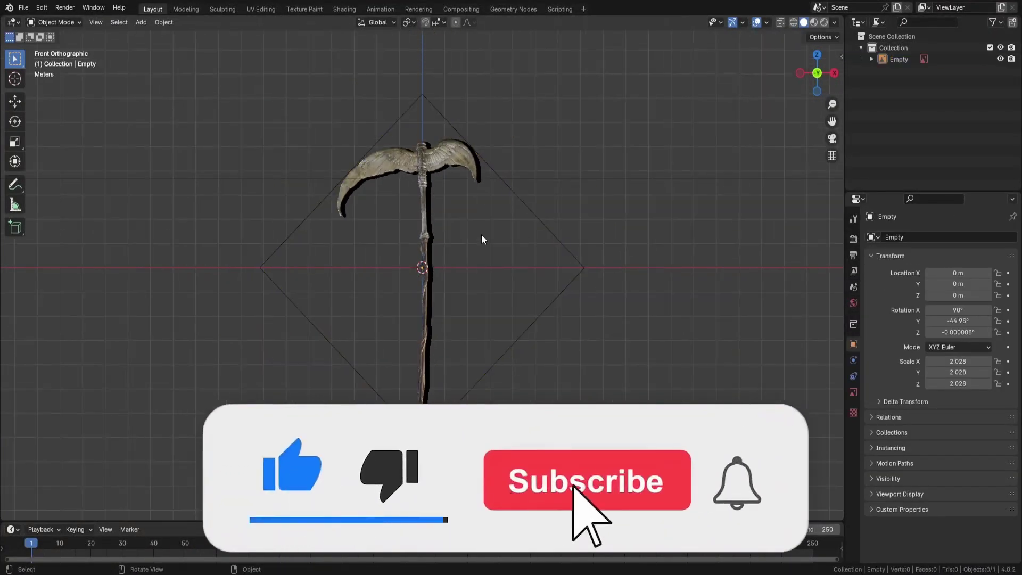
pyautogui.hotkey('shift', 'a')
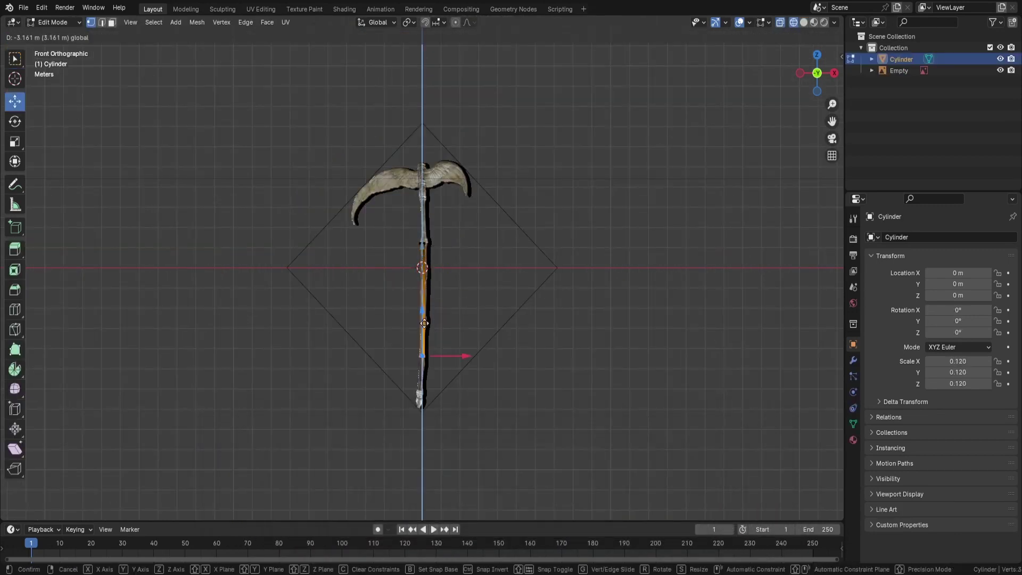
# Scale and re-extrude the shaft's lower end faces to begin the pommel.
pyautogui.scroll(2, 444, 255)
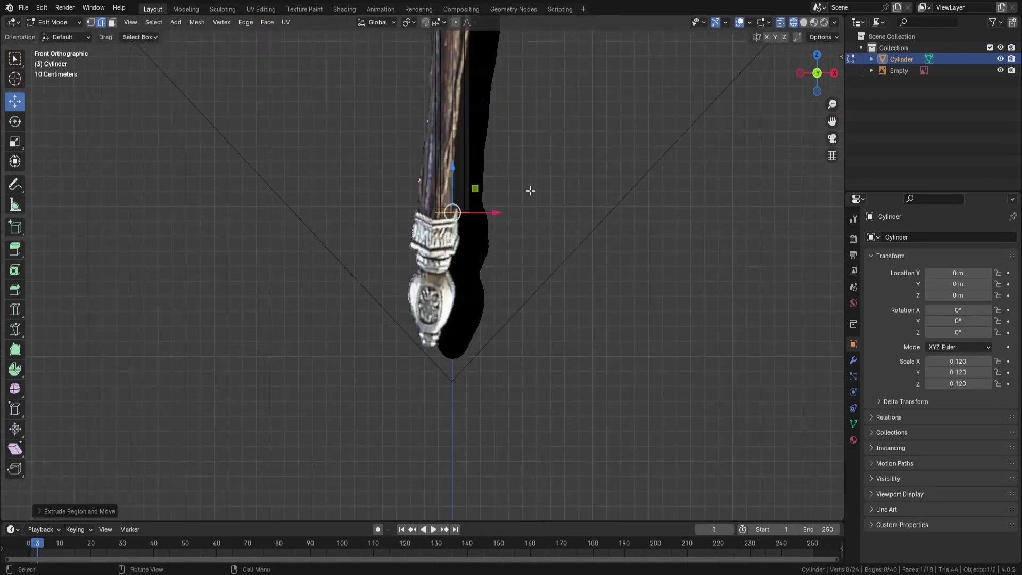
pyautogui.press('s')
pyautogui.click(544, 229)
pyautogui.press('e')
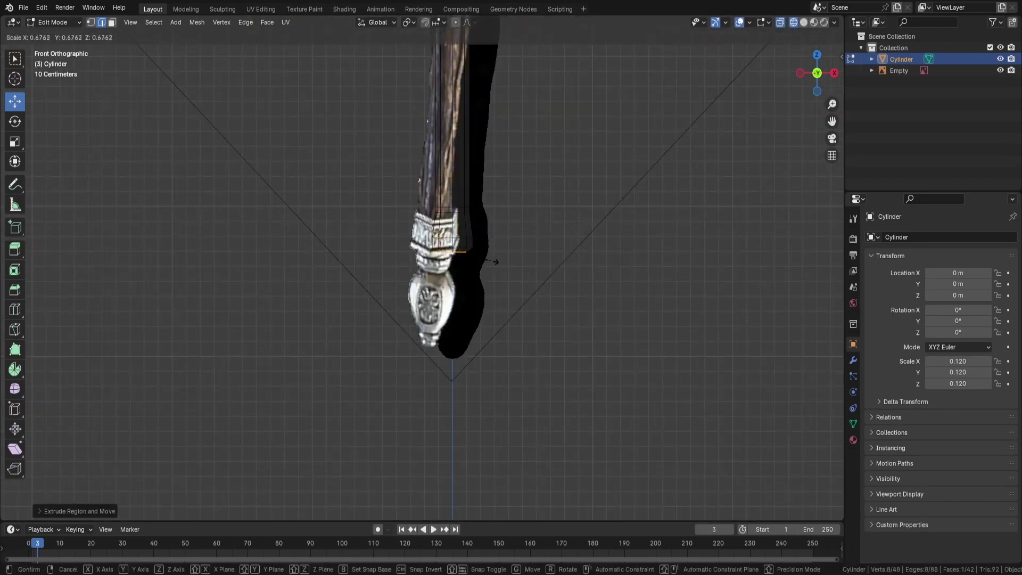
pyautogui.click(508, 327)
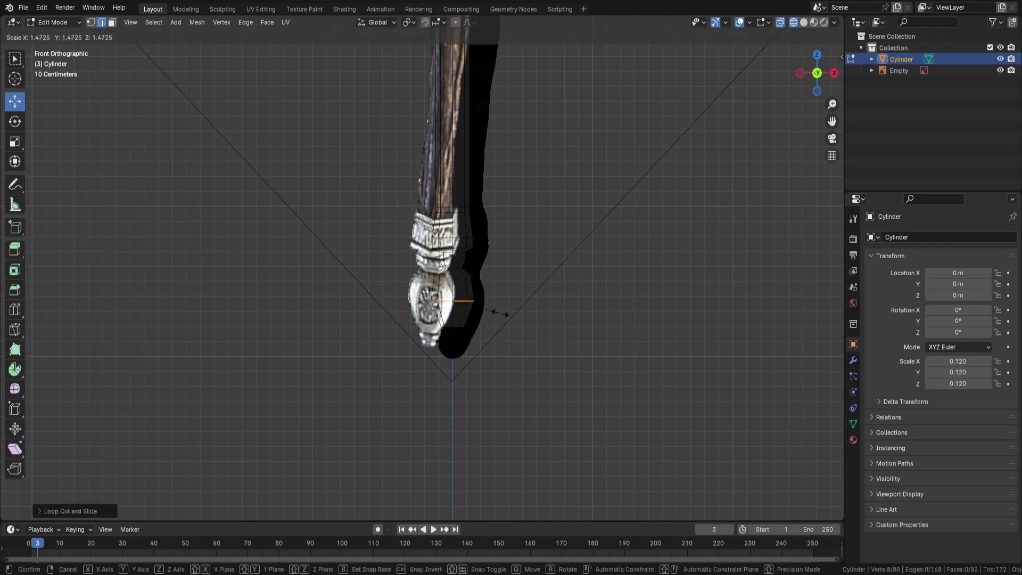
# Bevel the pommel edges and inset a face loop, pushing it outward into a ridge.
pyautogui.hotkey('ctrl', 'b')
pyautogui.hotkey('alt', 'z')
pyautogui.scroll(5, 465, 226)
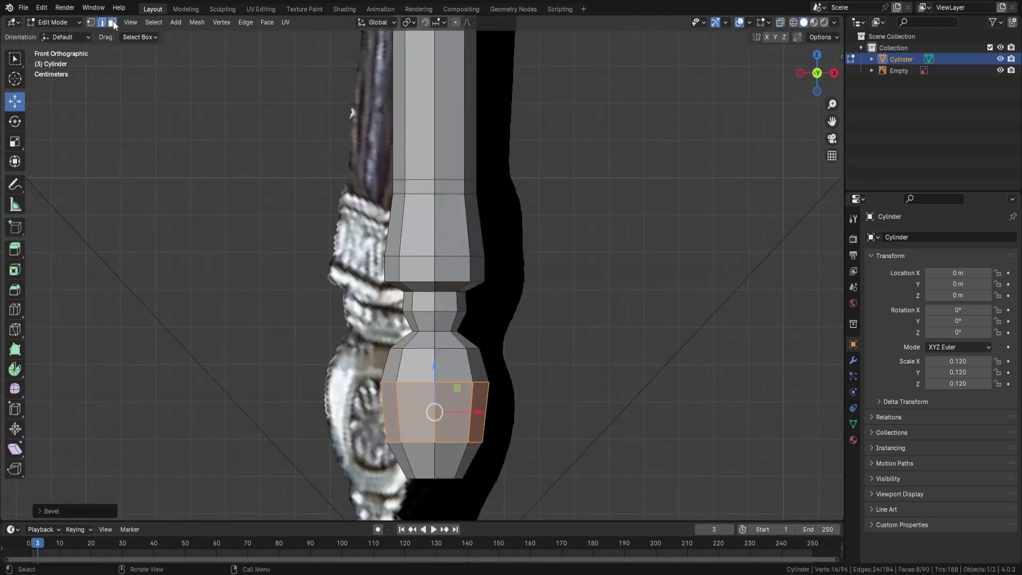
pyautogui.keyDown('alt'); pyautogui.click(433, 267); pyautogui.keyUp('alt')
pyautogui.press('i')
pyautogui.click(650, 243)
pyautogui.hotkey('alt', 's')
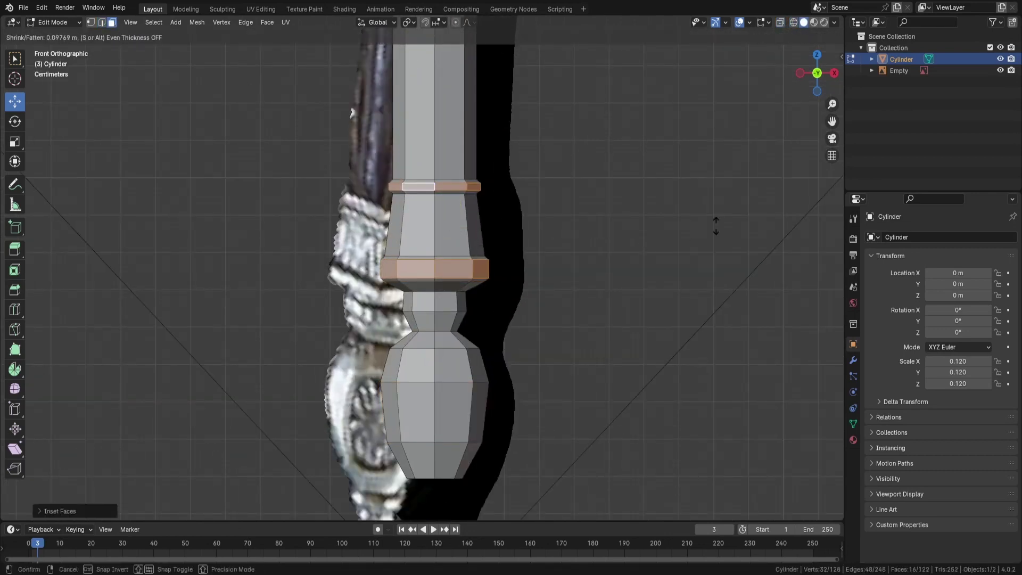
pyautogui.click(716, 225)
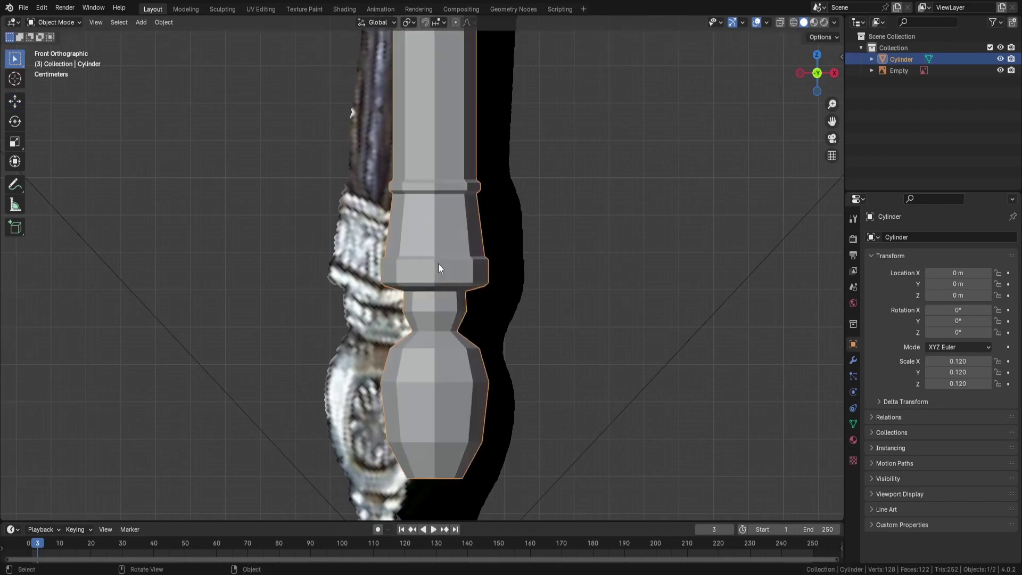
# Extrude the bottom edge loop downward and scale it to form the pommel tip.
pyautogui.scroll(-3, 439, 263)
pyautogui.hotkey('alt', 'z')
pyautogui.keyDown('alt'); pyautogui.click(436, 394); pyautogui.keyUp('alt')
pyautogui.press('e')
pyautogui.click(484, 394)
pyautogui.press('s')
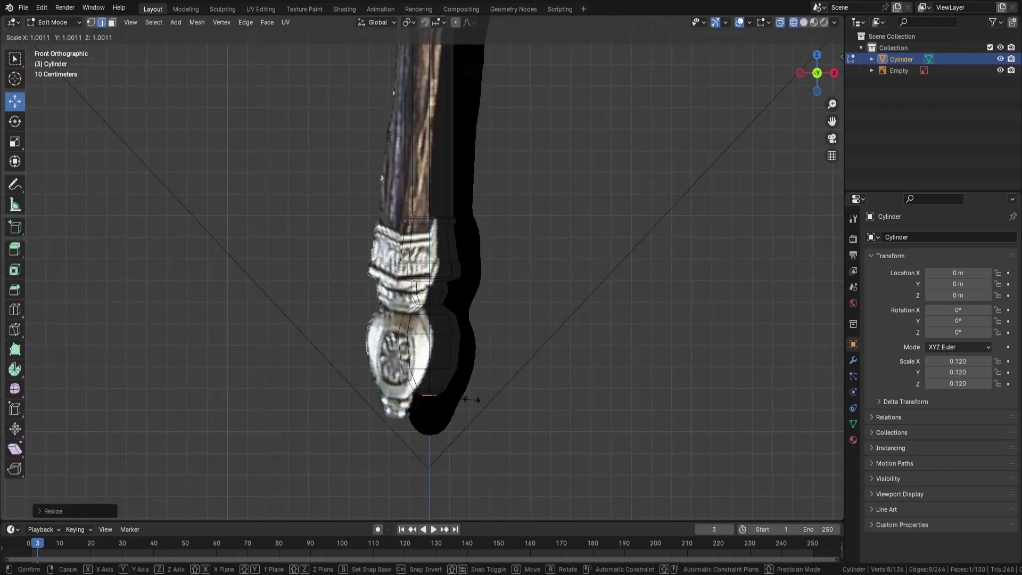
pyautogui.click(487, 408)
# Add a loop cut near the bottom tip and return to Object Mode.
pyautogui.hotkey('alt', 'z')
pyautogui.hotkey('ctrl', 'r')
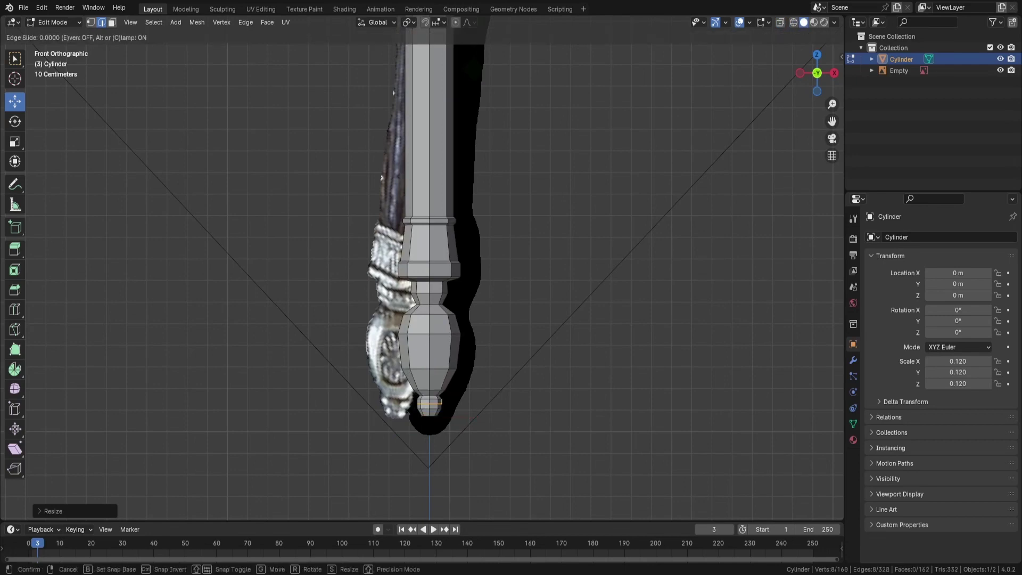
pyautogui.click(488, 406)
pyautogui.scroll(-2, 488, 406)
pyautogui.press('Tab')
pyautogui.scroll(-2, 500, 336)
# Add a loop cut on the shaft just below the collar position.
pyautogui.scroll(-1, 421, 85)
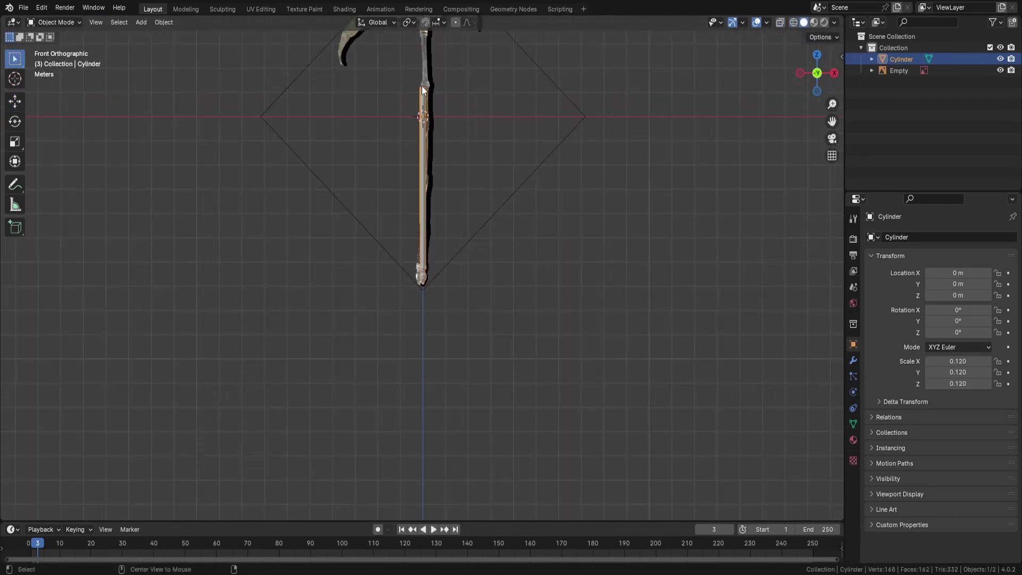
pyautogui.scroll(10, 483, 180)
pyautogui.press('Tab')
pyautogui.hotkey('ctrl', 'r')
pyautogui.click(457, 194)
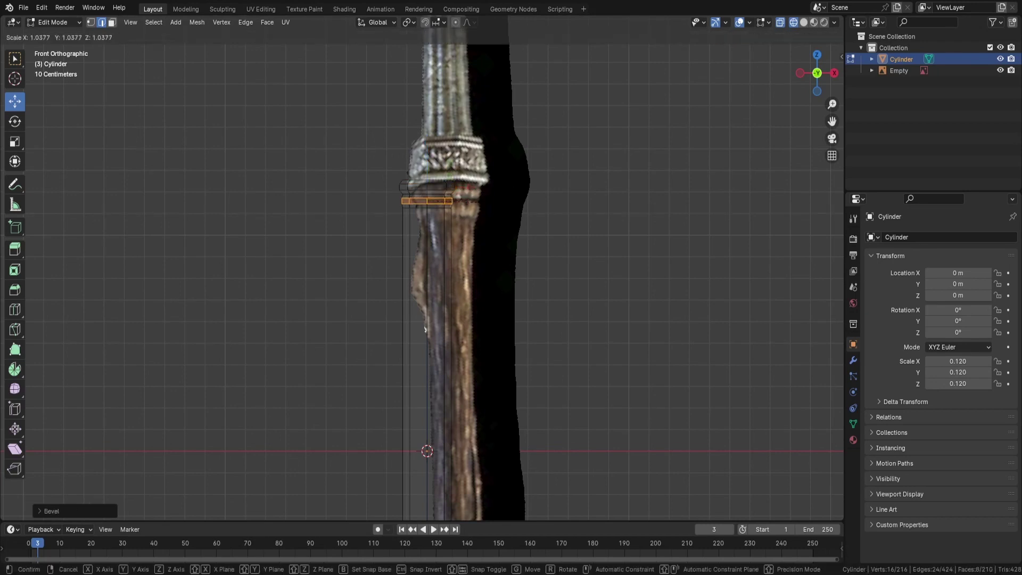
# Select the collar edge loop, extrude it, and slide it along the shaft.
pyautogui.hotkey('alt', 'z')
pyautogui.hotkey('alt', 'z')
pyautogui.moveTo(333, 154); pyautogui.dragTo(510, 189)
pyautogui.press('e')
pyautogui.rightClick(509, 136)
pyautogui.press('g')
pyautogui.press('g')
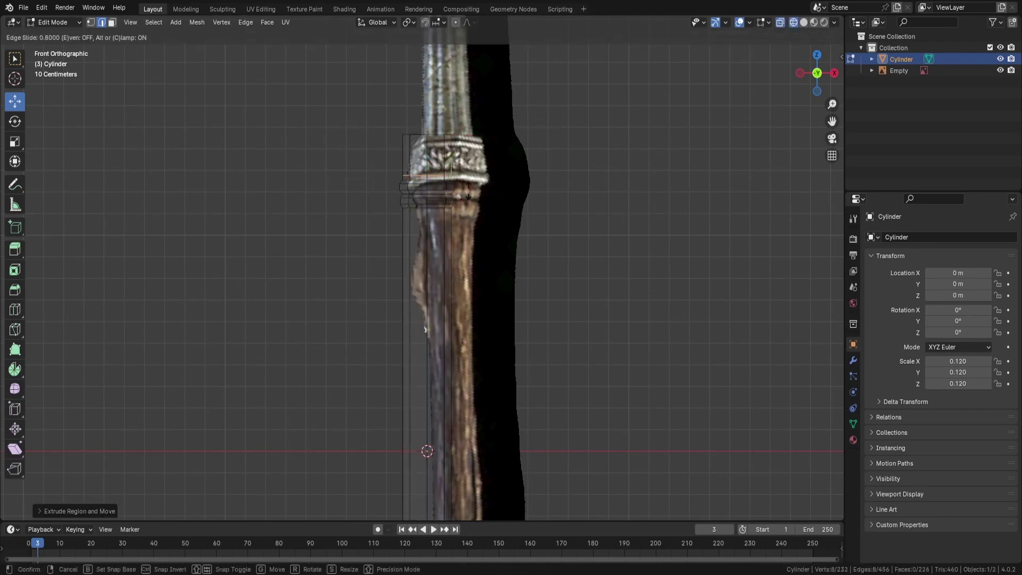
pyautogui.press('Return')
# Extrude and scale the top loop into the collar's flared rim.
pyautogui.keyDown('shift'); pyautogui.moveTo(506, 112); pyautogui.dragTo(460, 164, button='middle'); pyautogui.keyUp('shift')
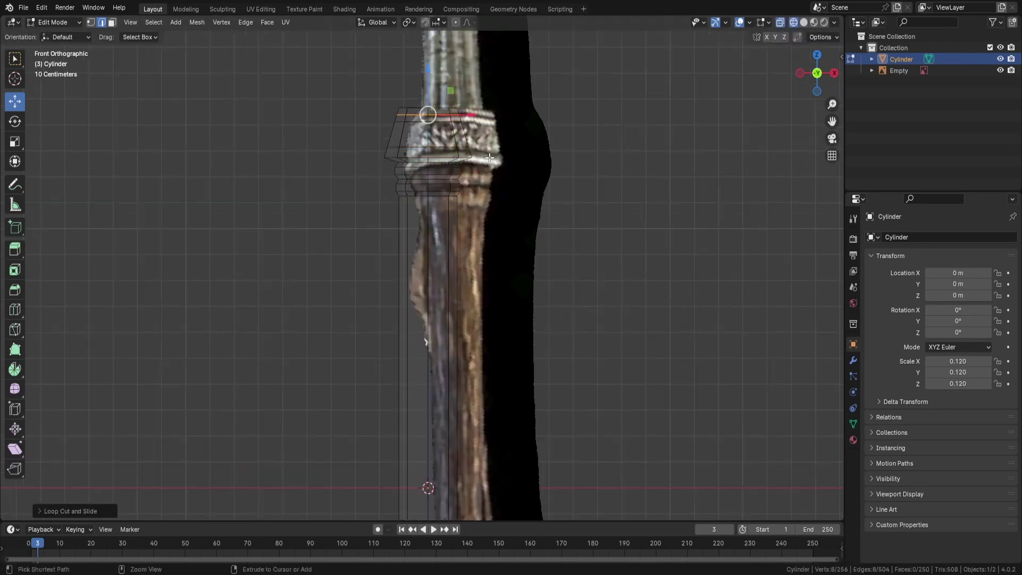
pyautogui.scroll(2, 461, 164)
pyautogui.scroll(4, 461, 164)
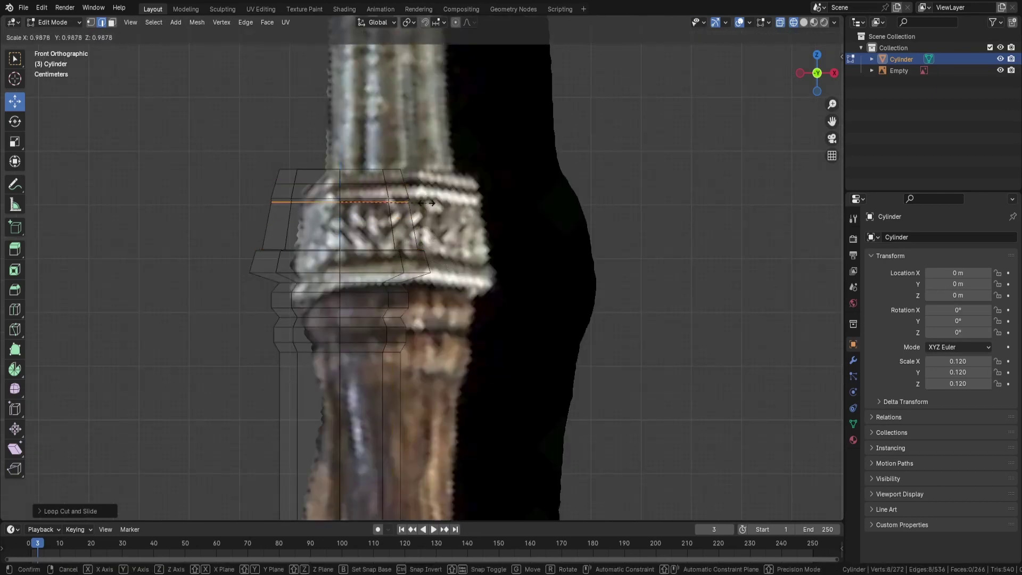
pyautogui.keyDown('ctrl'); pyautogui.rightClick(434, 254); pyautogui.keyUp('ctrl')
pyautogui.press('e')
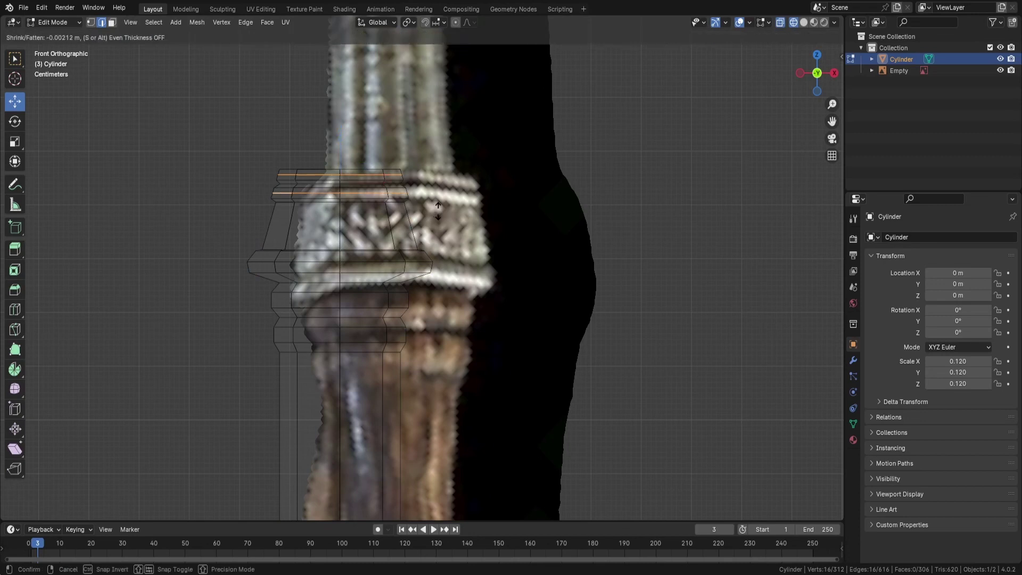
pyautogui.press('s')
pyautogui.click(431, 176)
# Move the loop along Z, fatten both collar bands outward, and add a collar loop cut.
pyautogui.scroll(-2, 431, 175)
pyautogui.scroll(-2, 461, 183)
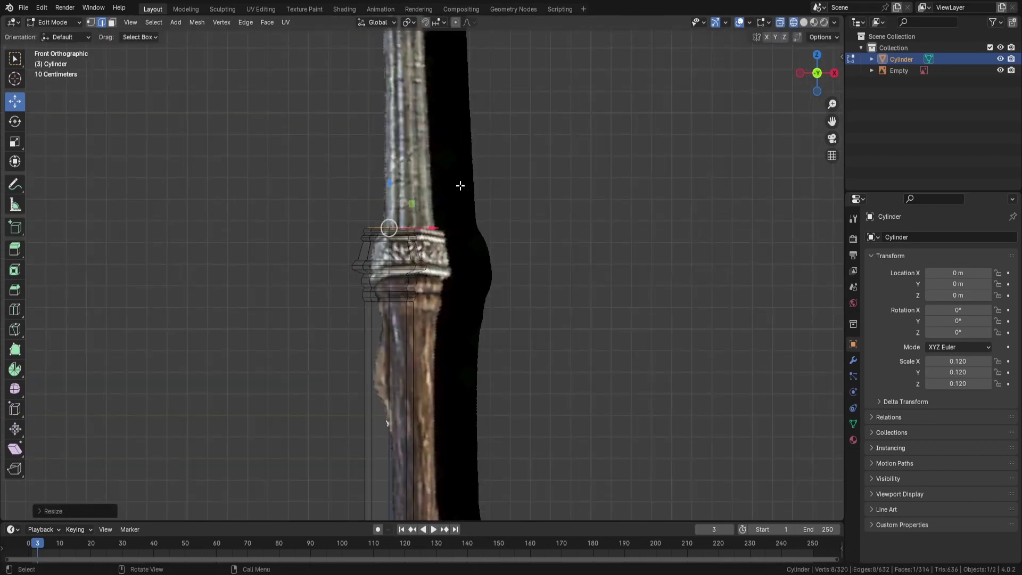
pyautogui.scroll(-4, 461, 155)
pyautogui.scroll(5, 441, 193)
pyautogui.scroll(3, 367, 179)
pyautogui.press('g')
pyautogui.press('z')
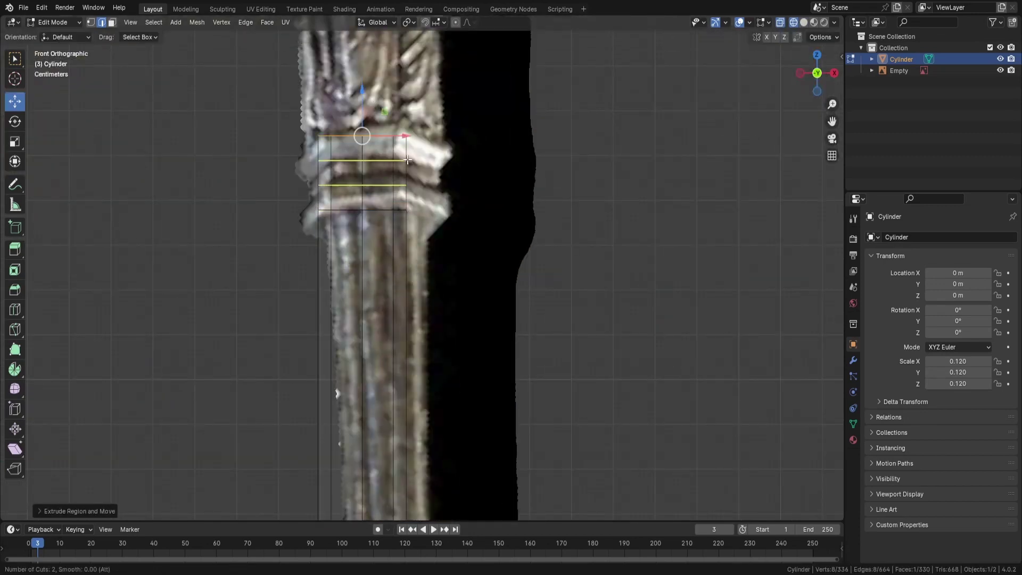
pyautogui.hotkey('alt', 's')
pyautogui.click(655, 118)
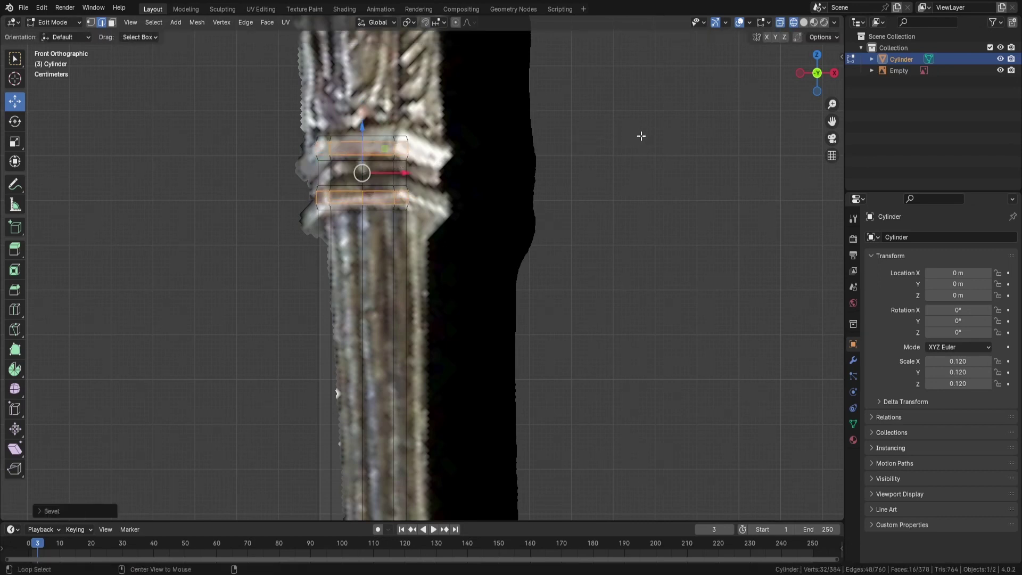
pyautogui.hotkey('ctrl', 'r')
pyautogui.click(454, 171)
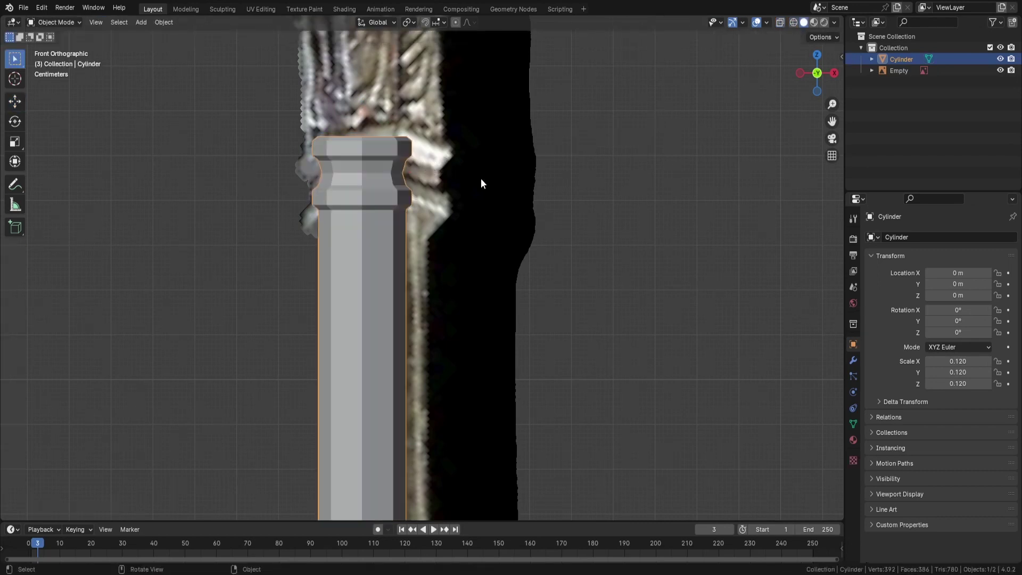
pyautogui.scroll(-6, 346, 203)
# Scale the whole collar band and switch back to Object Mode.
pyautogui.moveTo(346, 204); pyautogui.dragTo(474, 264)
pyautogui.press('s')
pyautogui.click(438, 321)
pyautogui.hotkey('alt', 'z')
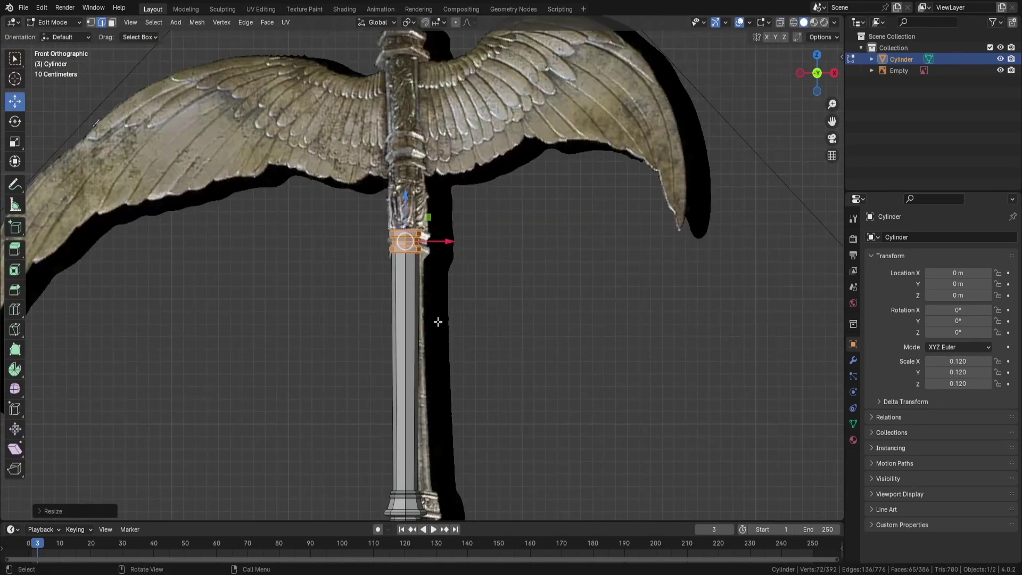
pyautogui.scroll(3, 399, 191)
pyautogui.hotkey('ctrl', 'Tab')
pyautogui.click(322, 192)
pyautogui.scroll(2, 449, 217)
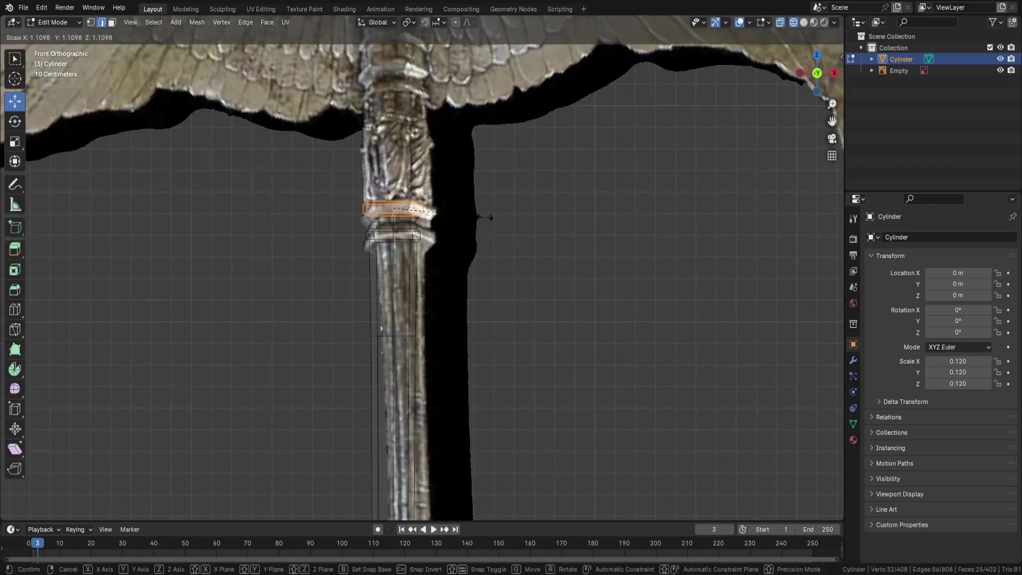
# Extrude a tapered section of the shaft above the collar.
pyautogui.press('Tab')
pyautogui.scroll(2, 469, 192)
pyautogui.press('e')
pyautogui.click(475, 184)
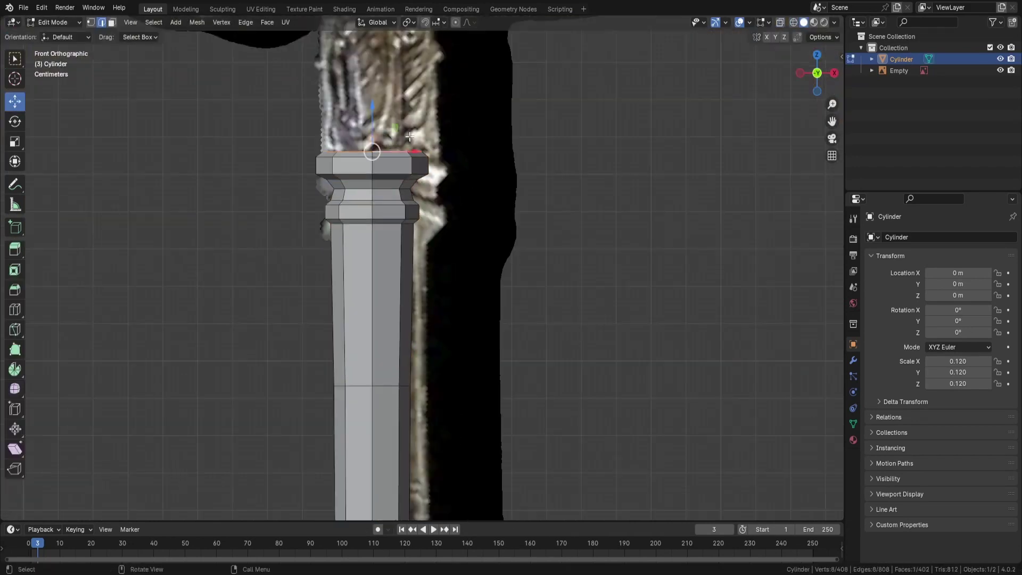
pyautogui.scroll(-3, 452, 175)
pyautogui.scroll(1, 422, 152)
pyautogui.scroll(3, 422, 151)
# Add and scale a loop cut on the upper section, then extrude it upward.
pyautogui.hotkey('alt', 'z')
pyautogui.hotkey('ctrl', 'r')
pyautogui.click(442, 240)
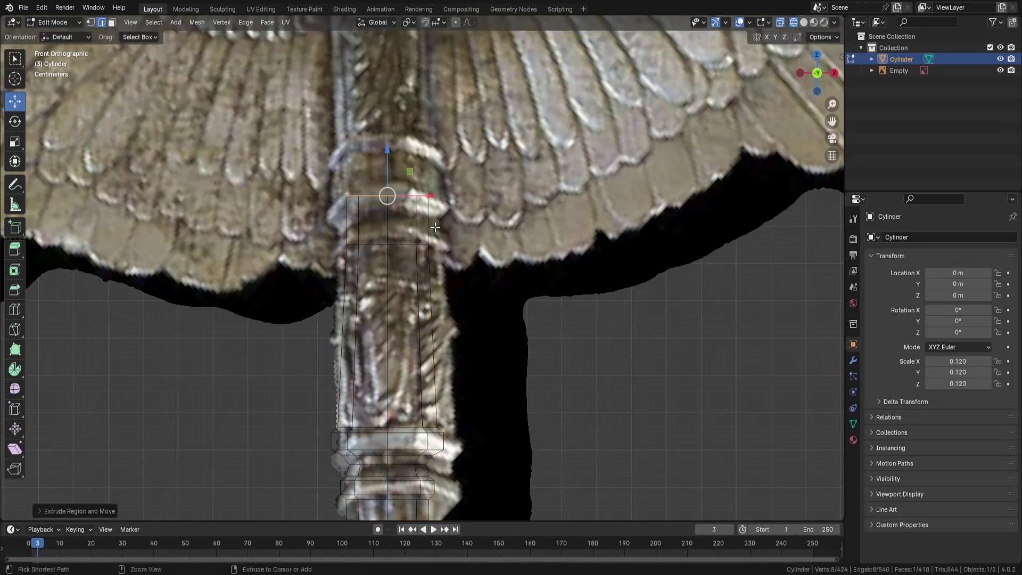
pyautogui.press('s')
pyautogui.click(436, 235)
pyautogui.press('e')
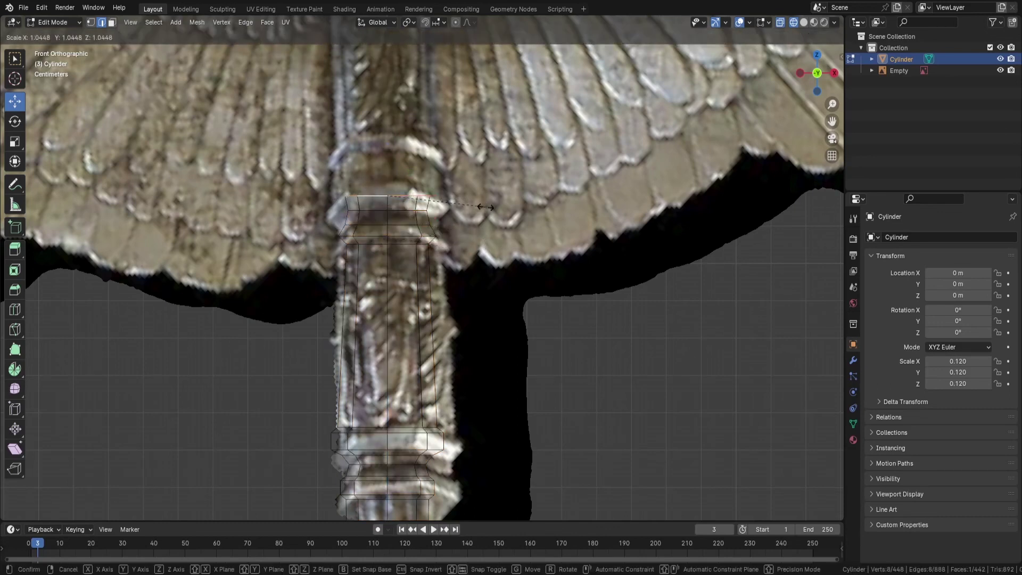
pyautogui.click(495, 202)
pyautogui.press('Escape')
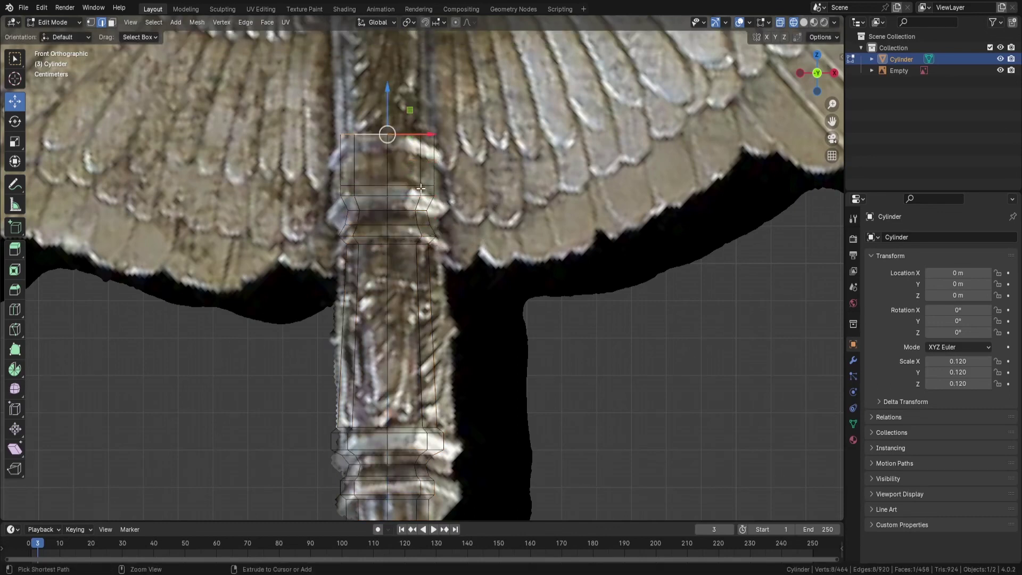
# Extrude the top loop in stages up toward the wings, adjusting its height along Z.
pyautogui.press('e')
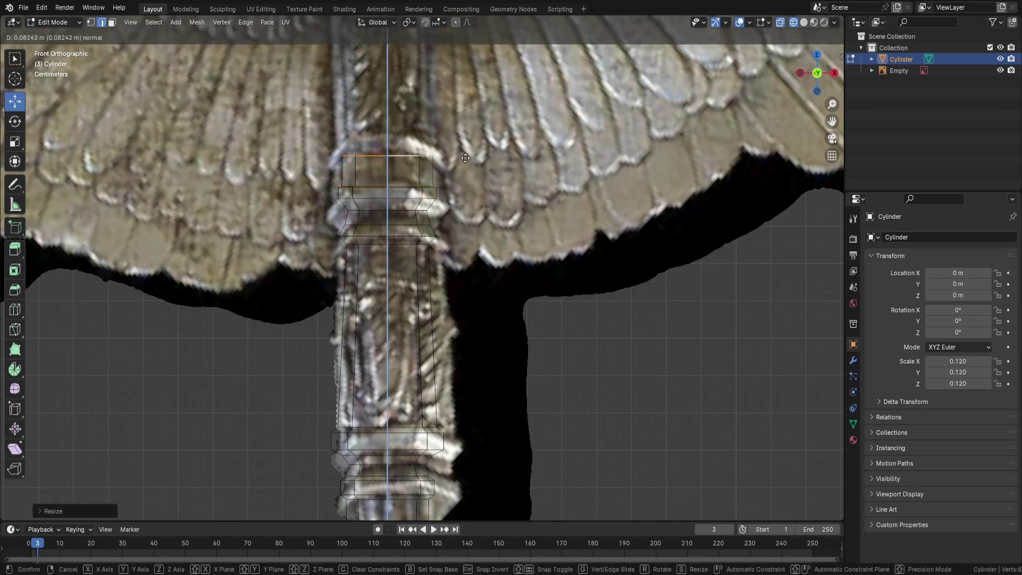
pyautogui.click(392, 135)
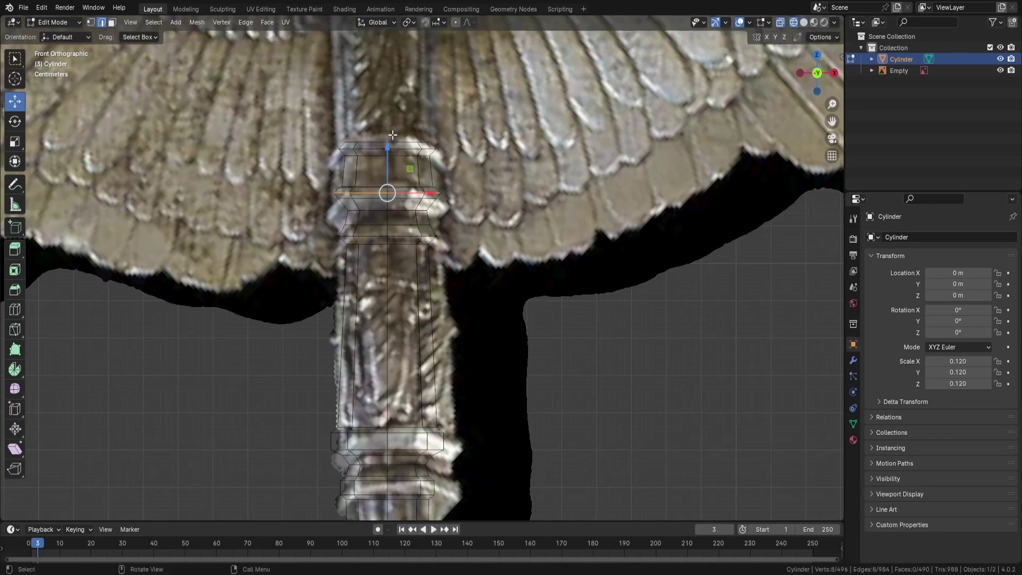
pyautogui.scroll(-5, 393, 135)
pyautogui.scroll(3, 426, 160)
pyautogui.press('e')
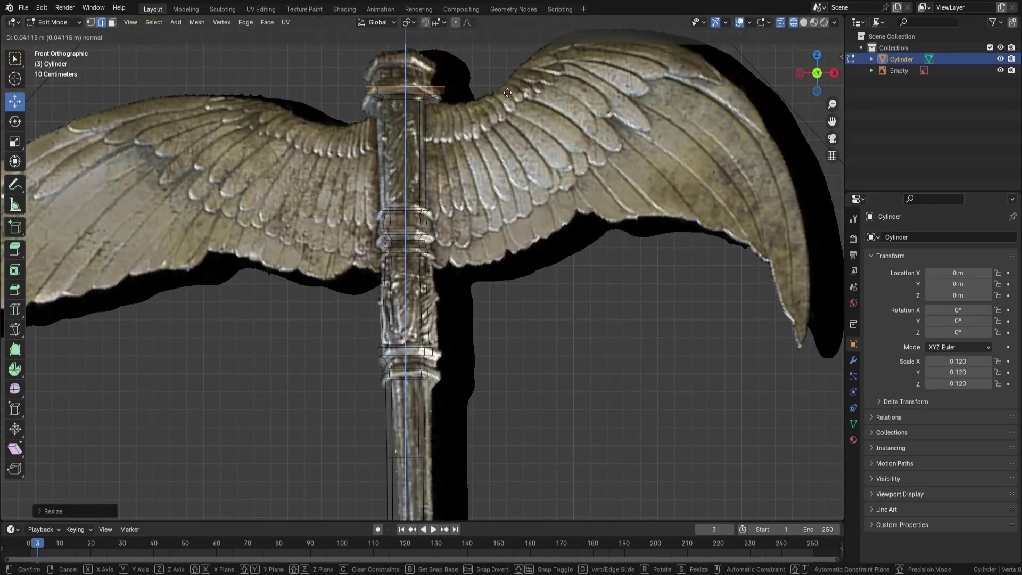
pyautogui.click(484, 87)
pyautogui.press('g')
pyautogui.press('z')
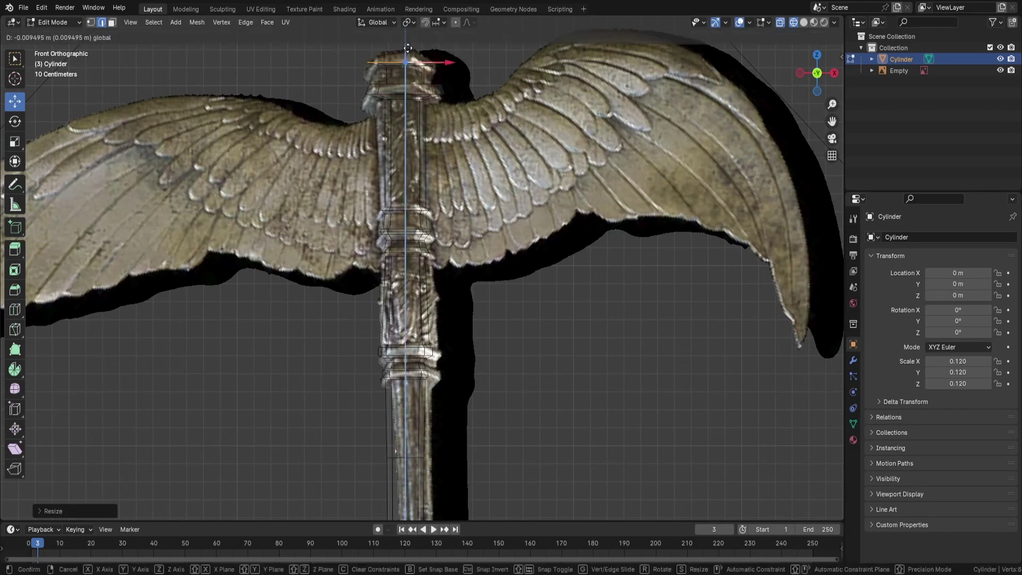
pyautogui.click(470, 61)
# Isolate the shaft in local view and add an edge ring around it.
pyautogui.scroll(-1, 471, 62)
pyautogui.scroll(-4, 470, 61)
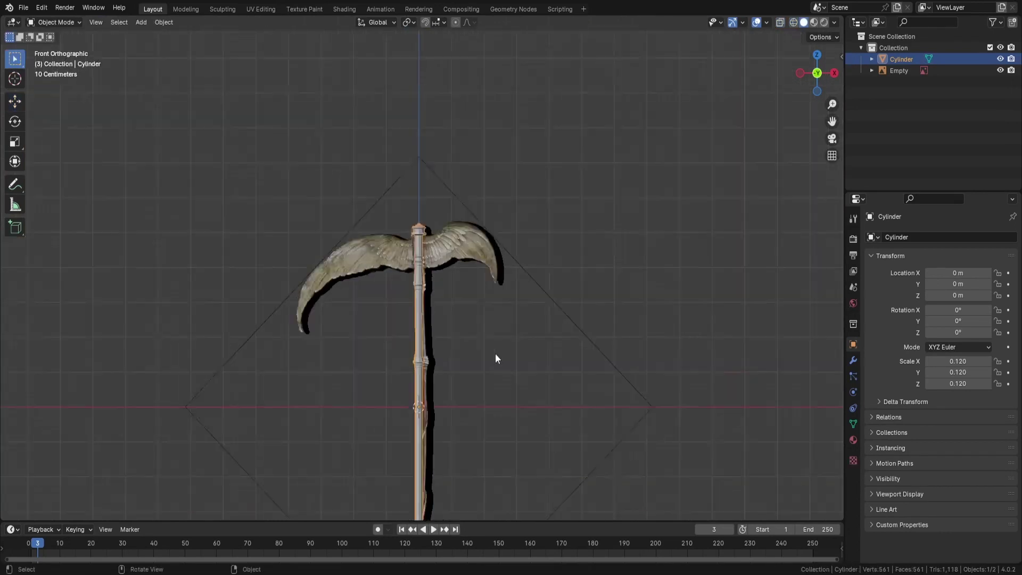
pyautogui.moveTo(495, 353); pyautogui.dragTo(532, 358, button='middle')
pyautogui.press('KP_Divide')
pyautogui.hotkey('ctrl', 'r')
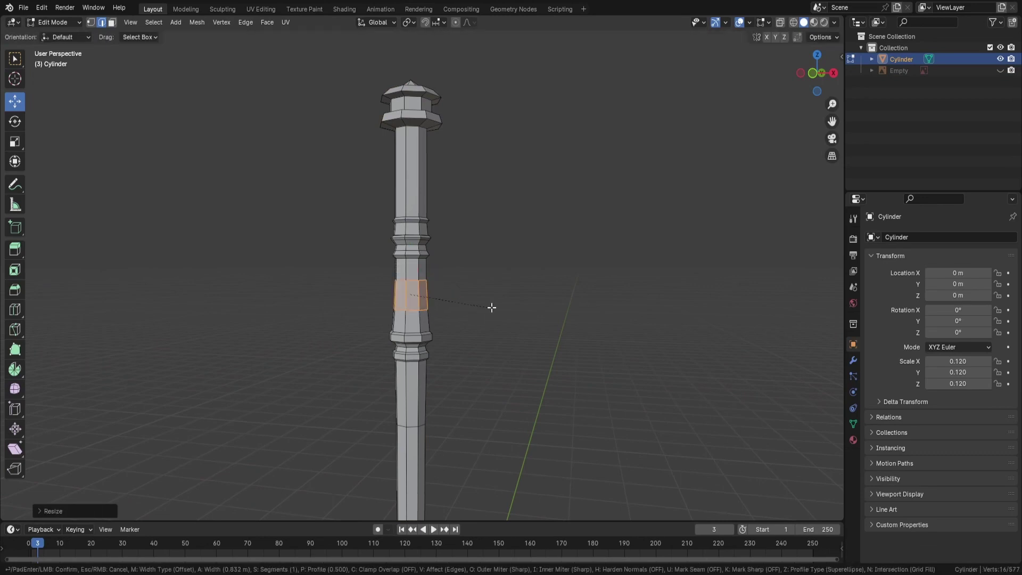
pyautogui.click(490, 305)
pyautogui.press('Tab')
# In front view, add another loop cut on the shaft and scale it evenly.
pyautogui.press('KP_1')
pyautogui.moveTo(439, 440); pyautogui.dragTo(479, 421, button='middle')
pyautogui.click(479, 421)
pyautogui.scroll(3, 414, 200)
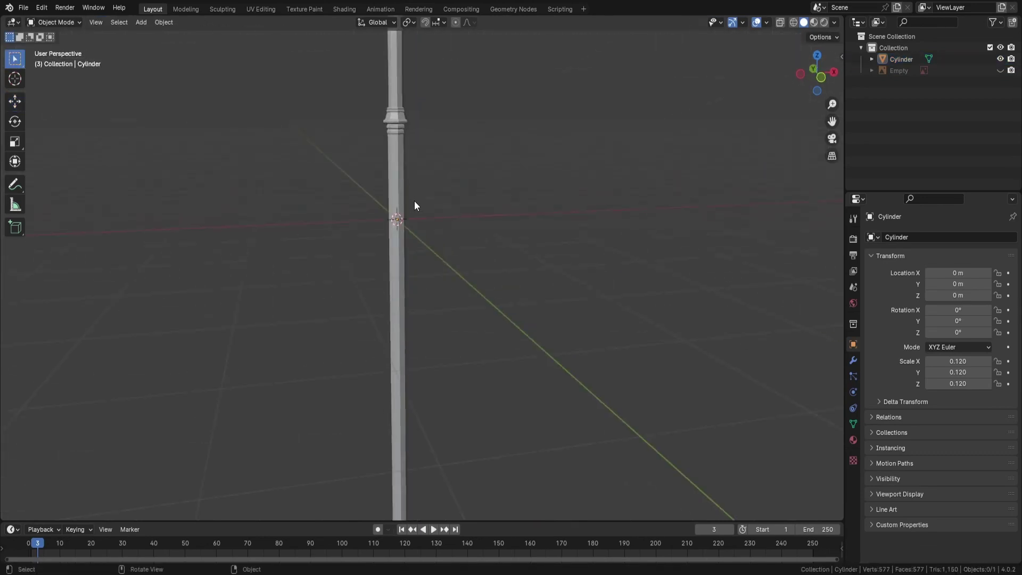
pyautogui.press('KP_1')
pyautogui.press('Tab')
pyautogui.hotkey('ctrl', 'r')
pyautogui.click(422, 351)
pyautogui.press('s')
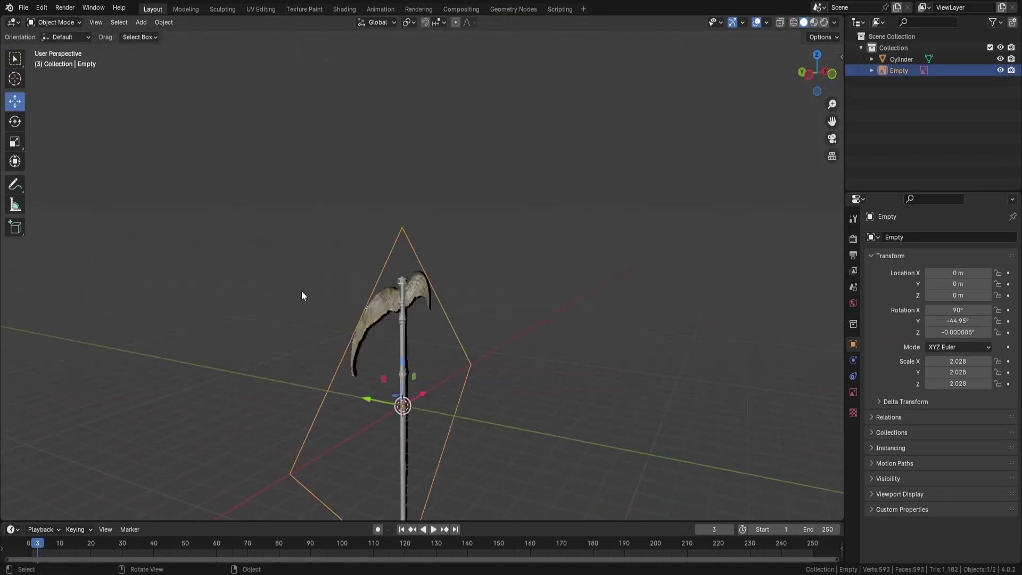
# From the front view, add a cube, then shrink, tilt and position it on the left wing.
pyautogui.press('KP_1')
pyautogui.hotkey('shift', 'a')
pyautogui.click(610, 179)
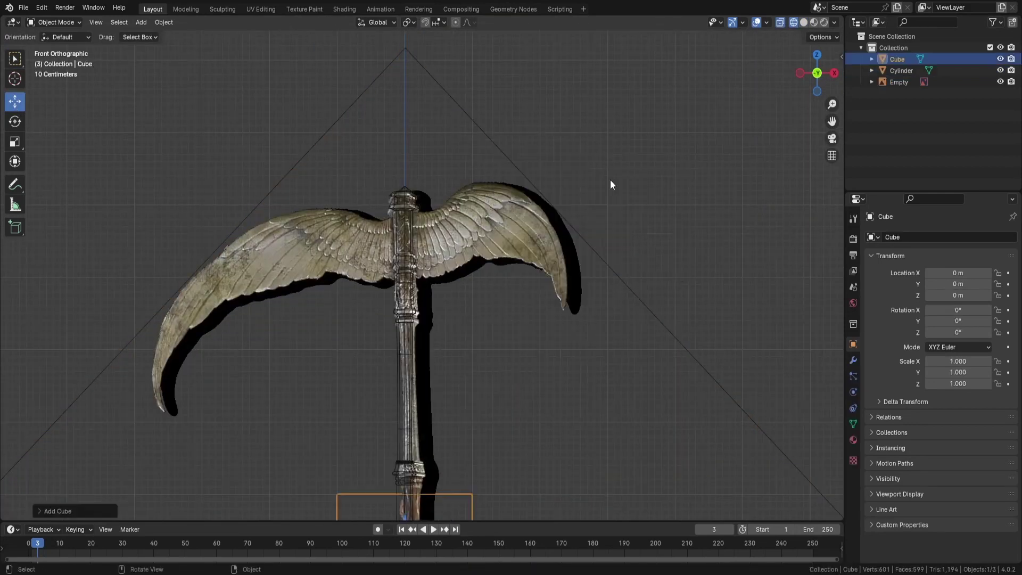
pyautogui.press('g')
pyautogui.press('s')
pyautogui.click(366, 285)
pyautogui.press('r')
pyautogui.press('g')
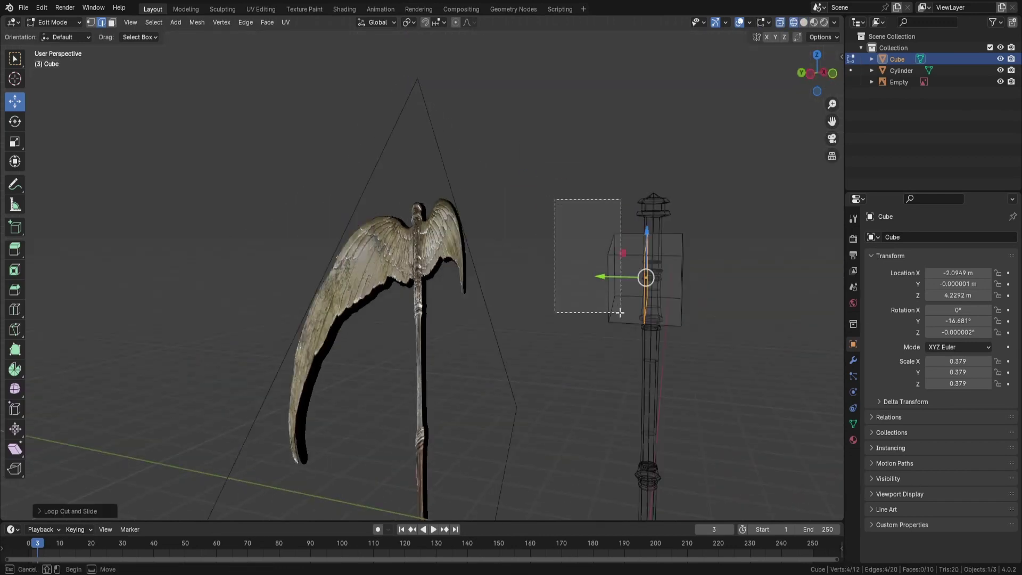
# Select the cube's left-hand edge and extrude the first segment onto the wing outline.
pyautogui.moveTo(620, 312); pyautogui.dragTo(673, 338)
pyautogui.moveTo(674, 338); pyautogui.dragTo(609, 281, button='middle')
pyautogui.press('KP_1')
pyautogui.scroll(3, 182, 105)
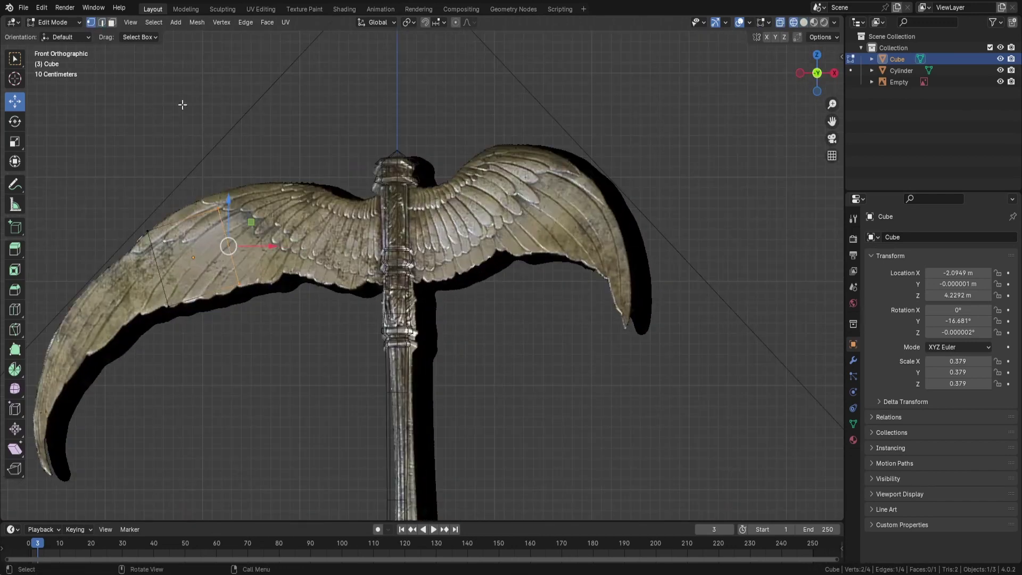
pyautogui.press('e')
pyautogui.click(275, 197)
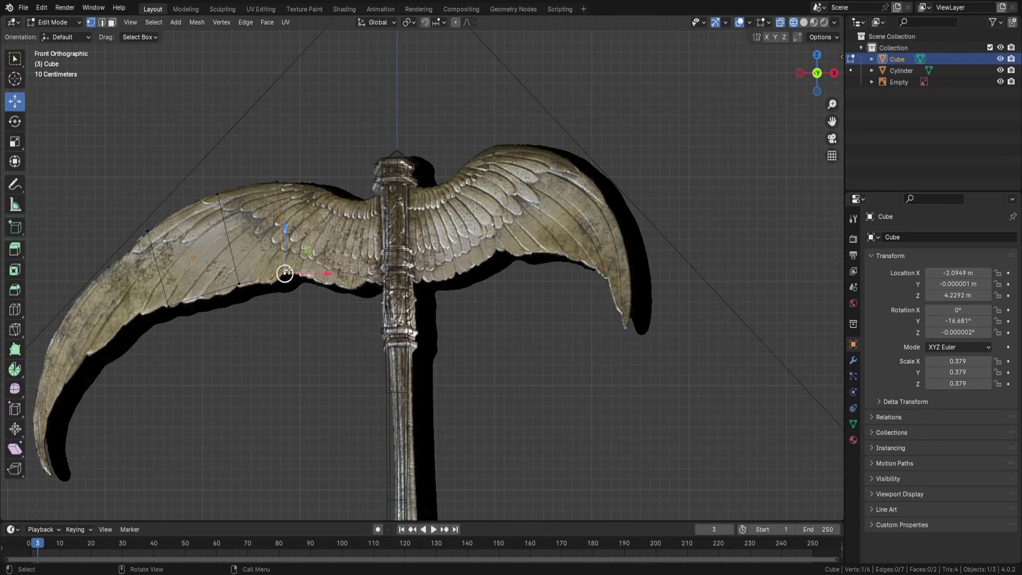
pyautogui.keyDown('shift'); pyautogui.click(278, 184); pyautogui.keyUp('shift')
# Extrude more edge segments along the wing outline toward the shaft, aligning vertices to the wing edge.
pyautogui.press('e')
pyautogui.click(320, 234)
pyautogui.press('e')
pyautogui.click(376, 239)
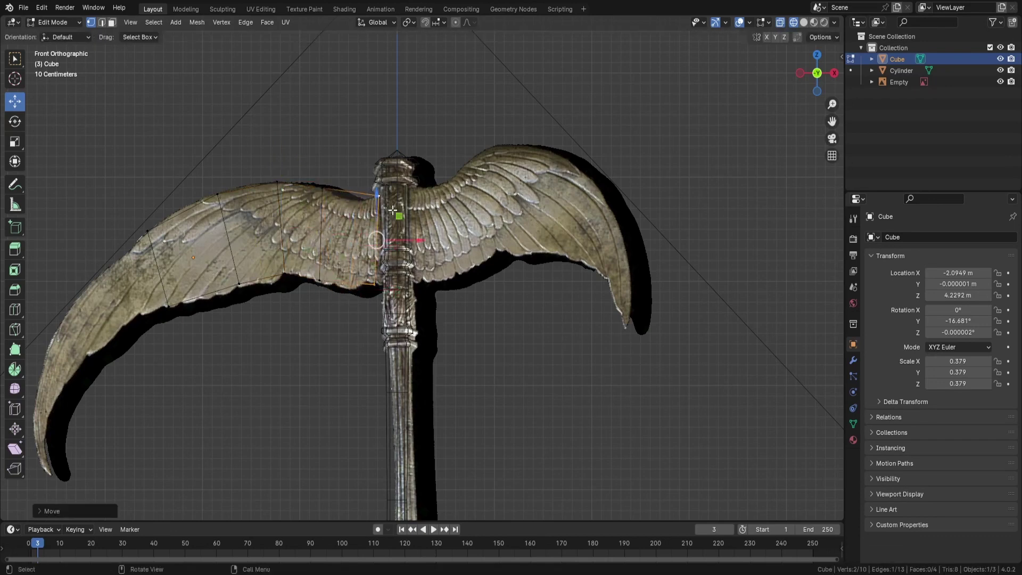
pyautogui.press('e')
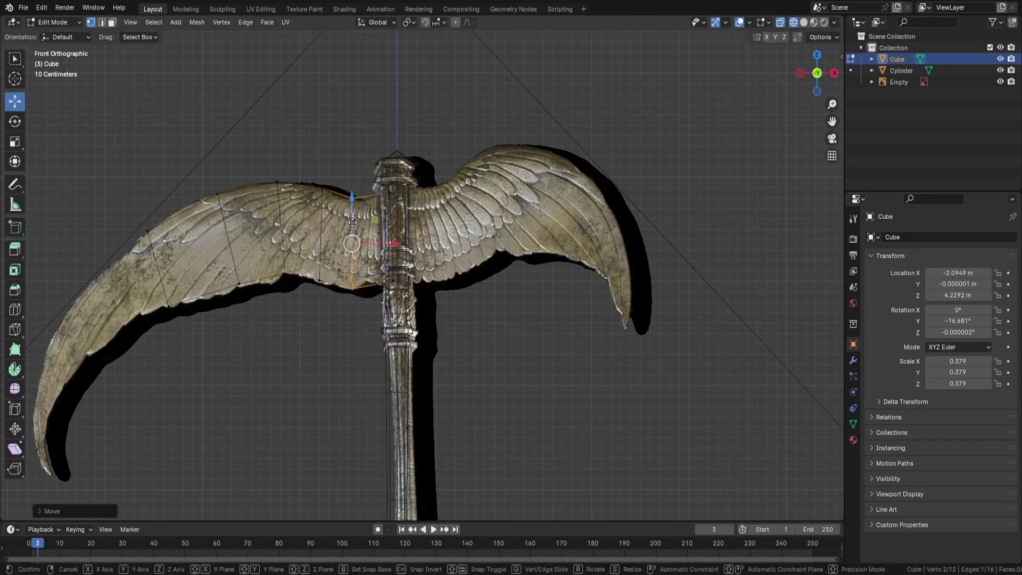
pyautogui.hotkey('ctrl', 'r')
pyautogui.click(248, 234)
pyautogui.click(230, 288)
pyautogui.press('g')
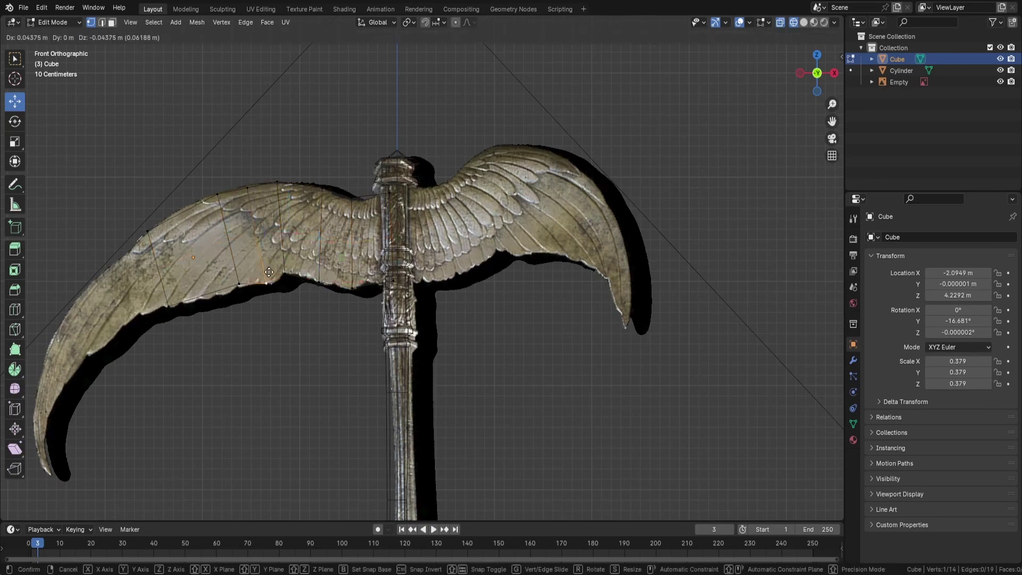
# Extrude narrowing segments down to the hooked wing tip.
pyautogui.press('e')
pyautogui.click(160, 319)
pyautogui.press('e')
pyautogui.click(85, 372)
pyautogui.press('s')
pyautogui.click(82, 382)
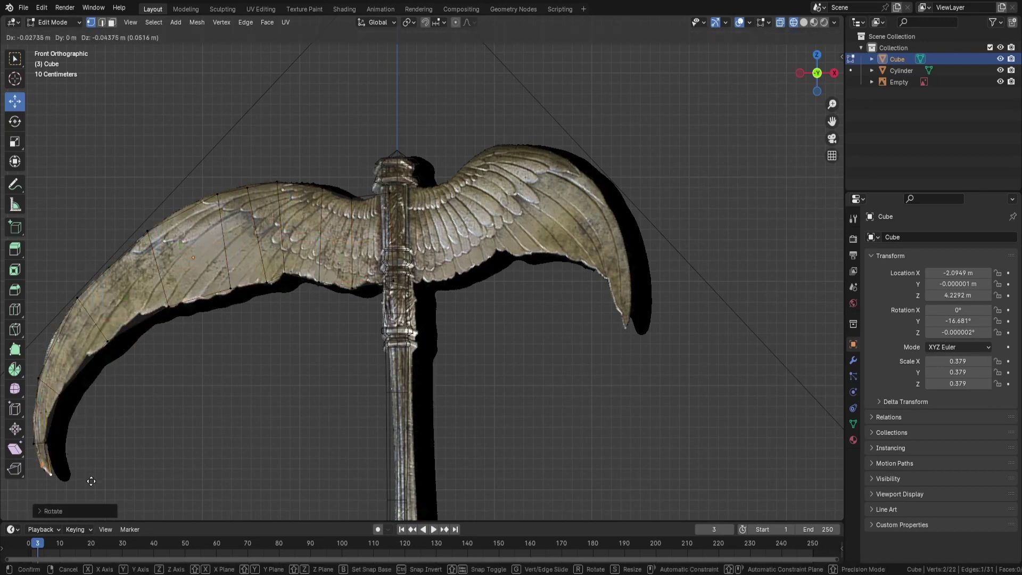
# With see-through shading on, select tip vertices and add a loop cut across the blade.
pyautogui.hotkey('alt', 'z')
pyautogui.hotkey('alt', 'z')
pyautogui.click(217, 294)
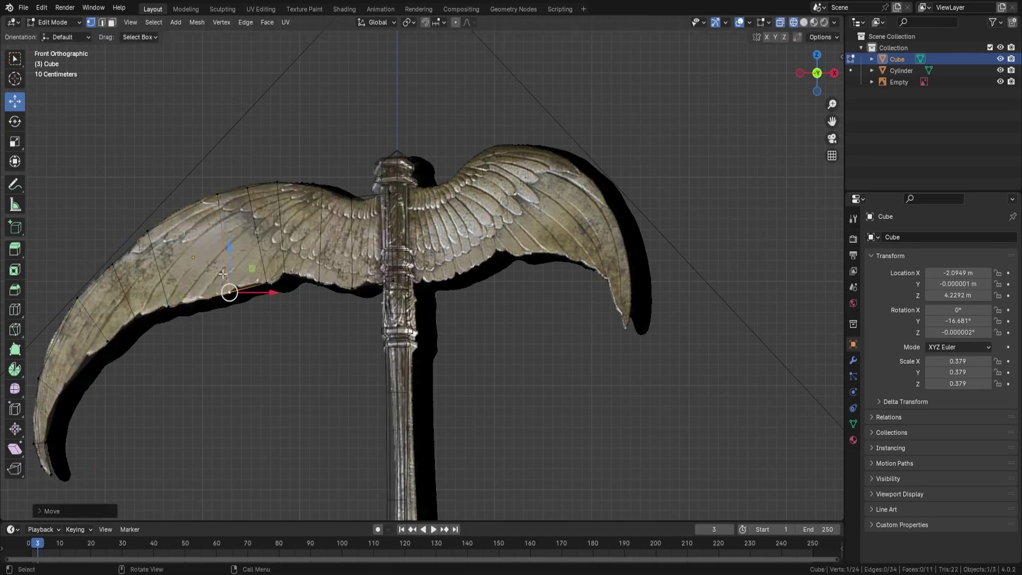
pyautogui.hotkey('ctrl', 'r')
pyautogui.hotkey('alt', 'z')
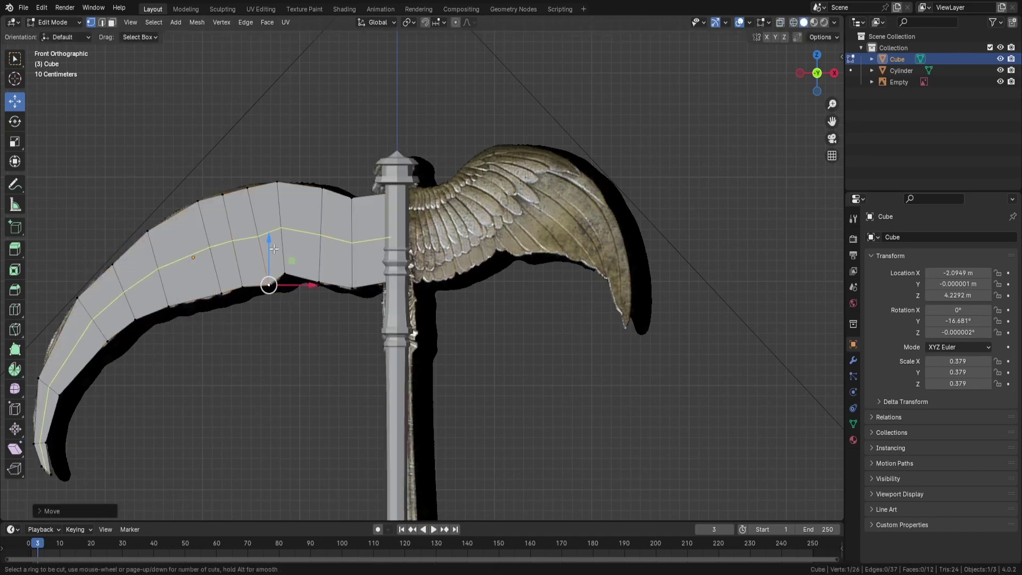
pyautogui.hotkey('alt', 'z')
pyautogui.click(351, 198)
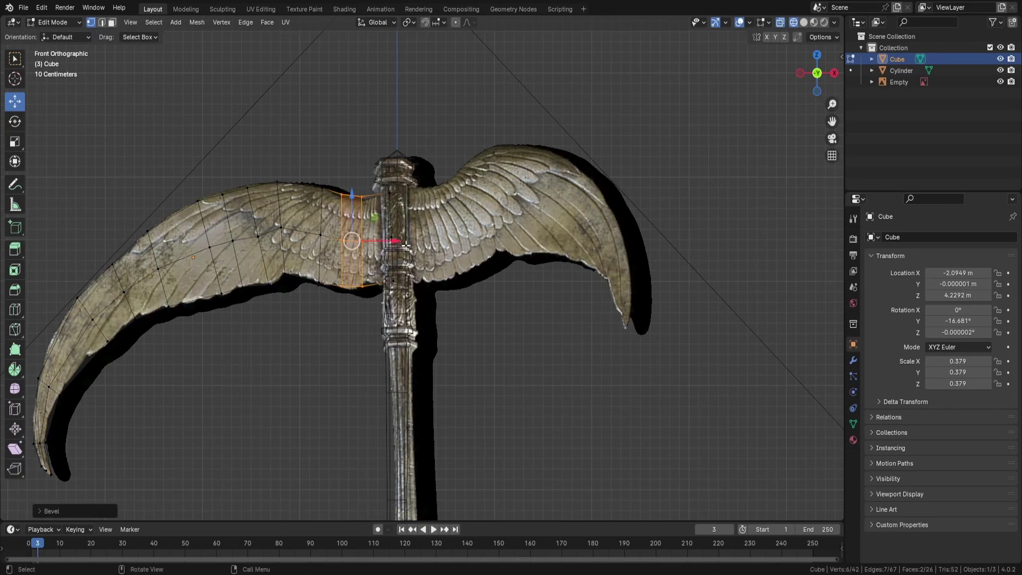
# Add another loop cut and move outline vertices onto the wing edge.
pyautogui.hotkey('alt', 'z')
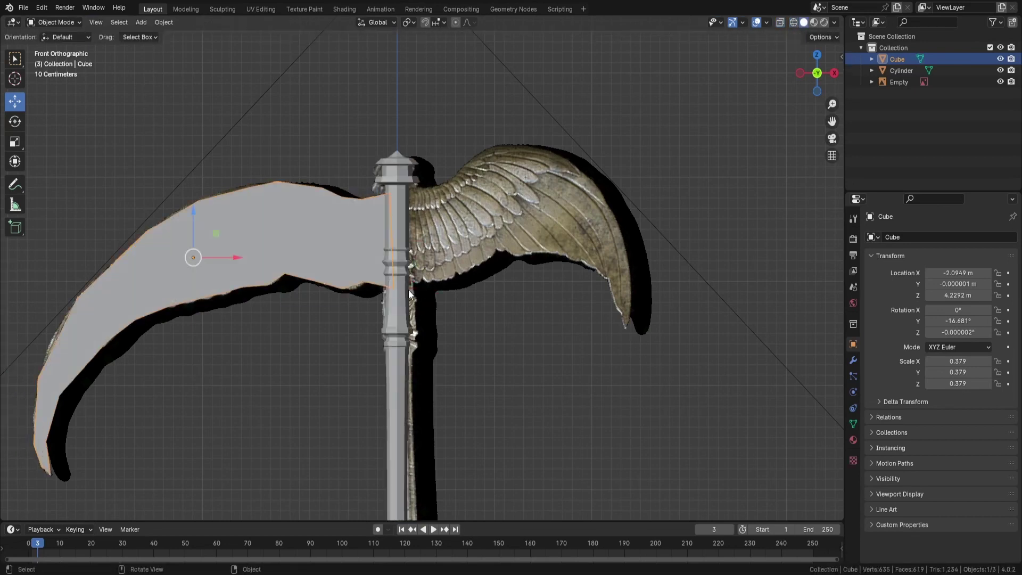
pyautogui.hotkey('ctrl', 'r')
pyautogui.click(344, 277)
pyautogui.hotkey('alt', 'z')
pyautogui.press('z')
pyautogui.click(353, 292)
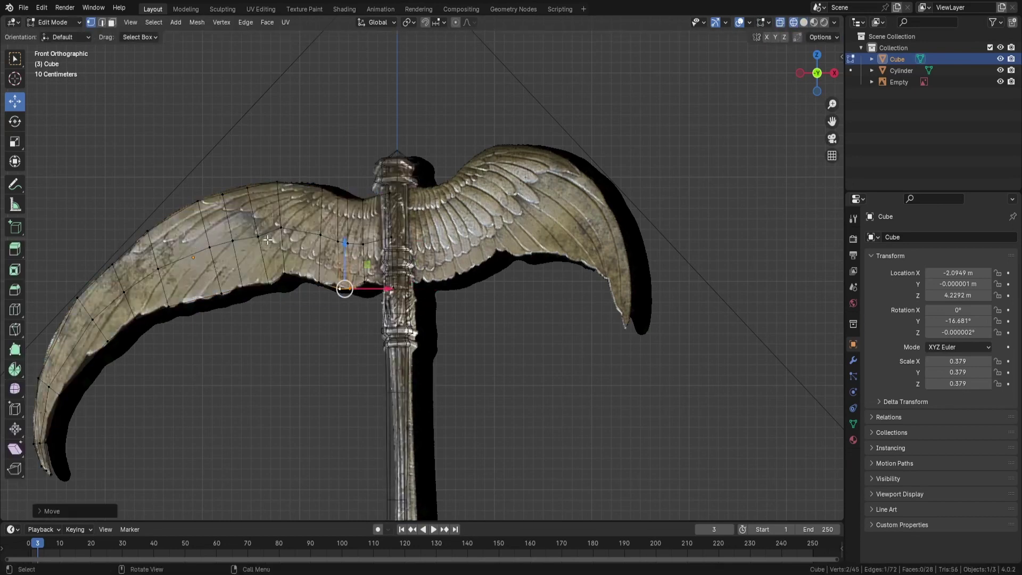
pyautogui.press('g')
pyautogui.click(203, 250)
pyautogui.click(319, 236)
# Select all blade vertices and extrude them depth-wise to give the blade thickness.
pyautogui.press('g')
pyautogui.scroll(-4, 297, 293)
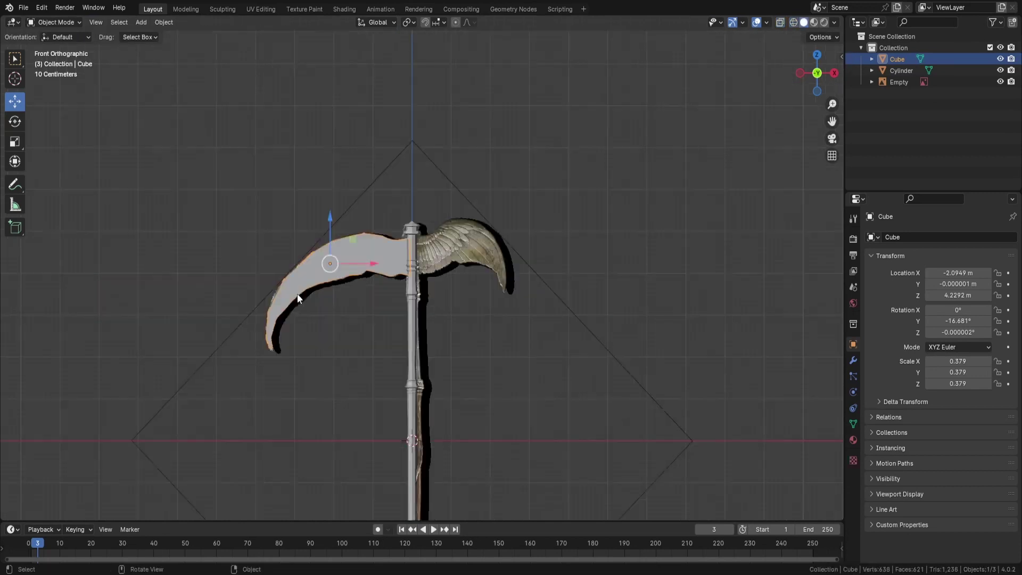
pyautogui.moveTo(297, 292); pyautogui.dragTo(532, 298, button='middle')
pyautogui.press('a')
pyautogui.rightClick(688, 303)
pyautogui.press('Escape')
pyautogui.press('e')
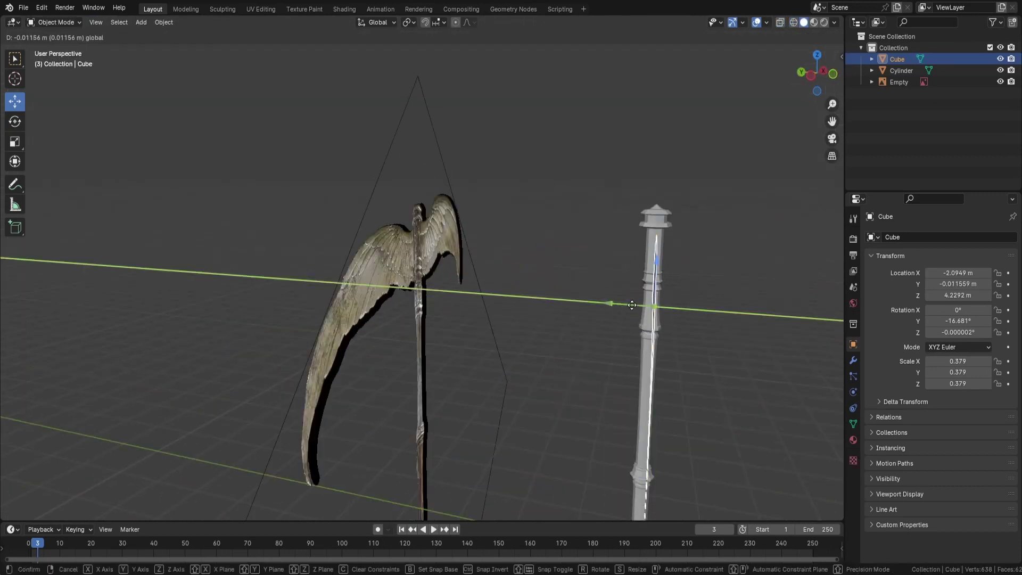
pyautogui.press('z')
pyautogui.click(665, 311)
# Return to Object Mode and apply Shade Smooth to the blade.
pyautogui.press('Tab')
pyautogui.press('KP_1')
pyautogui.rightClick(503, 259)
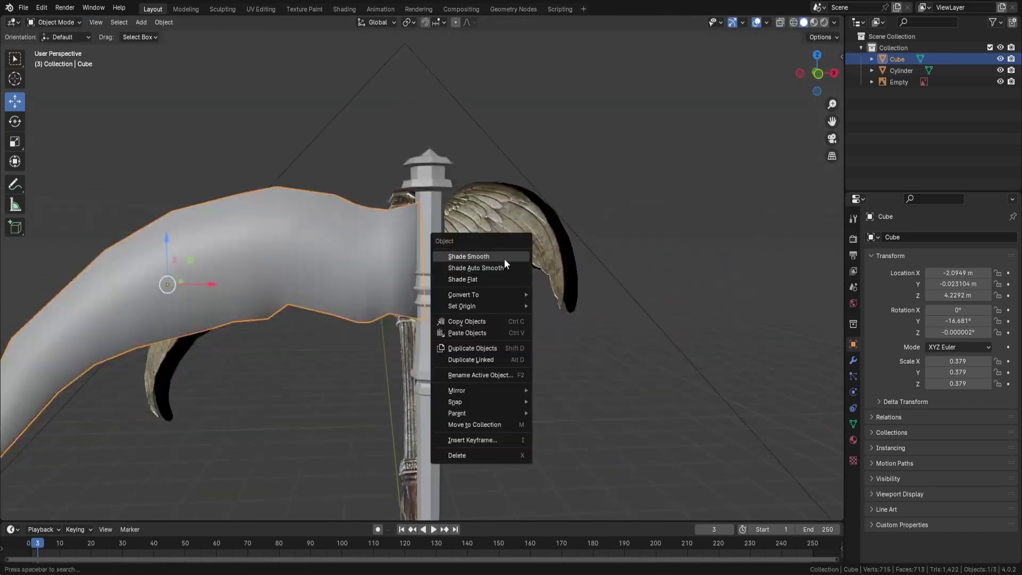
pyautogui.click(504, 259)
pyautogui.press('KP_Decimal')
# Add a Multires modifier to the blade and subdivide it to level 4.
pyautogui.click(853, 360)
pyautogui.click(945, 237)
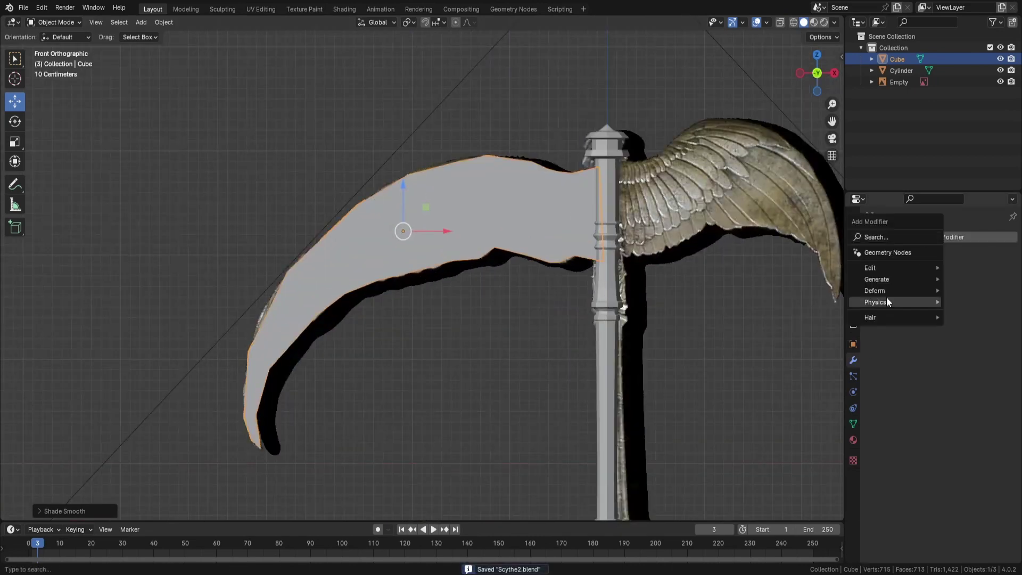
pyautogui.click(830, 360)
pyautogui.tripleClick(964, 354)
pyautogui.click(964, 355)
pyautogui.moveTo(666, 240); pyautogui.dragTo(449, 162, button='middle')
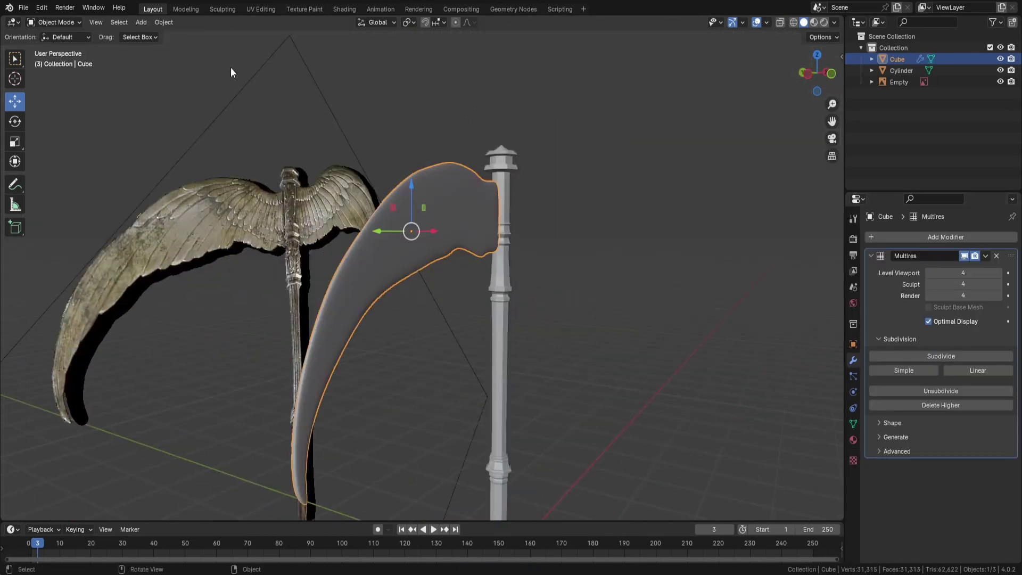
pyautogui.rightClick(221, 82)
# In the Sculpting workspace, shrink the brush radius and switch to the Crease brush.
pyautogui.click(222, 9)
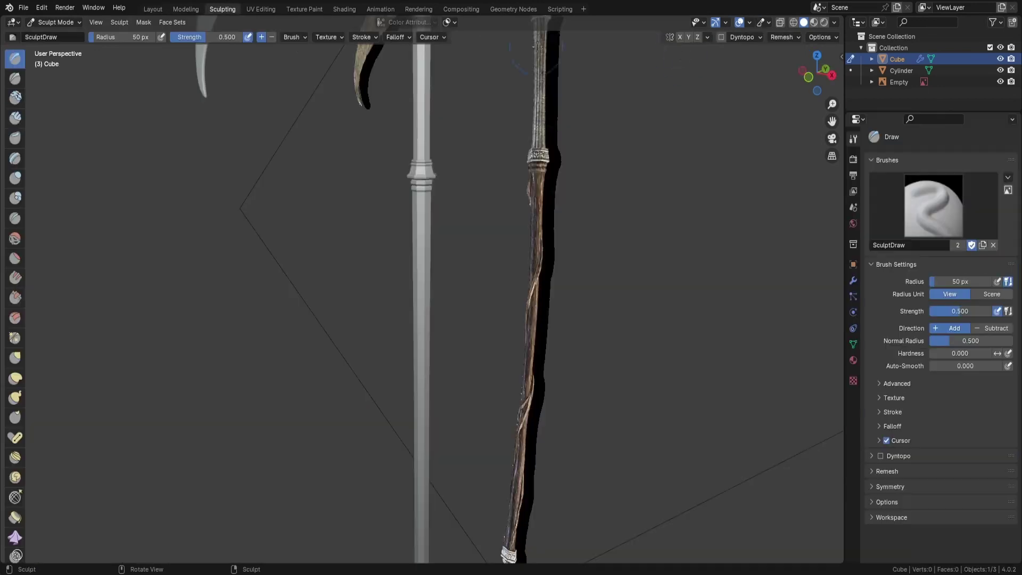
pyautogui.moveTo(513, 89); pyautogui.dragTo(224, 160, button='middle')
pyautogui.scroll(3, 223, 160)
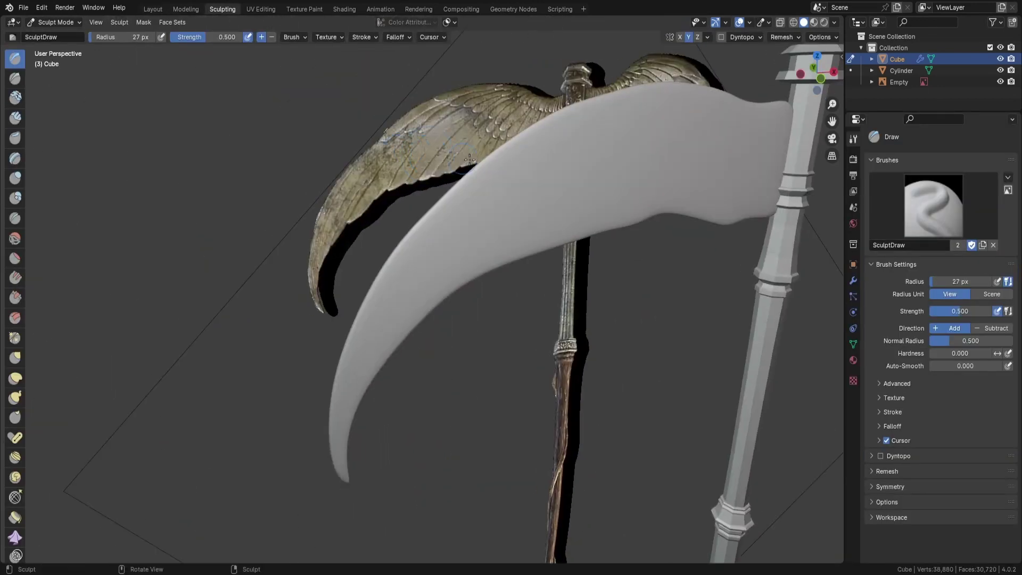
pyautogui.press('f')
pyautogui.click(145, 126)
pyautogui.hotkey('shift', 'c')
pyautogui.moveTo(646, 181); pyautogui.dragTo(597, 216, button='middle')
pyautogui.scroll(3, 743, 160)
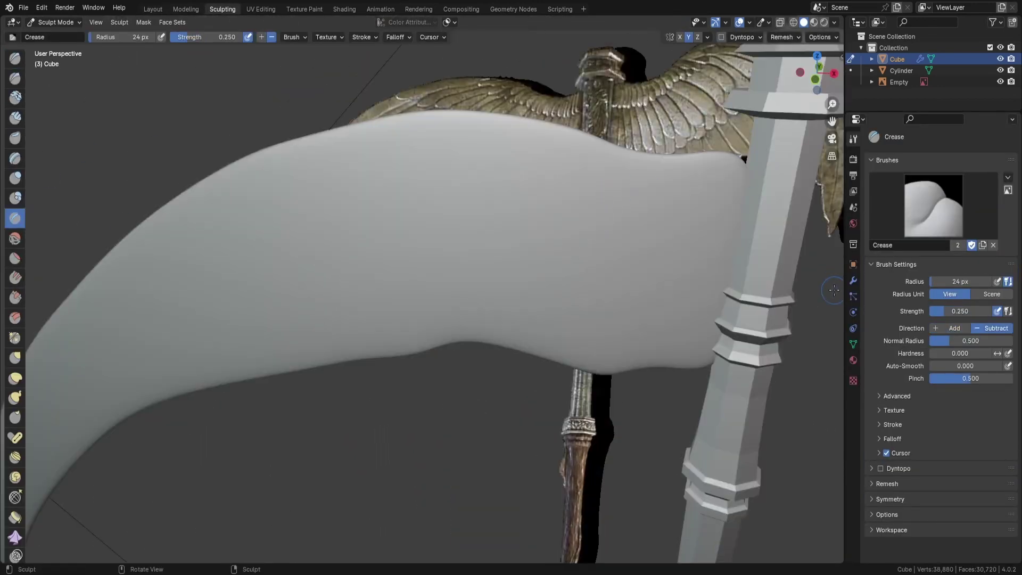
pyautogui.scroll(-3, 707, 157)
pyautogui.scroll(-2, 744, 158)
# Switch viewport lighting to MatCap and back to Studio, and raise Multires sculpt level to 5.
pyautogui.click(834, 22)
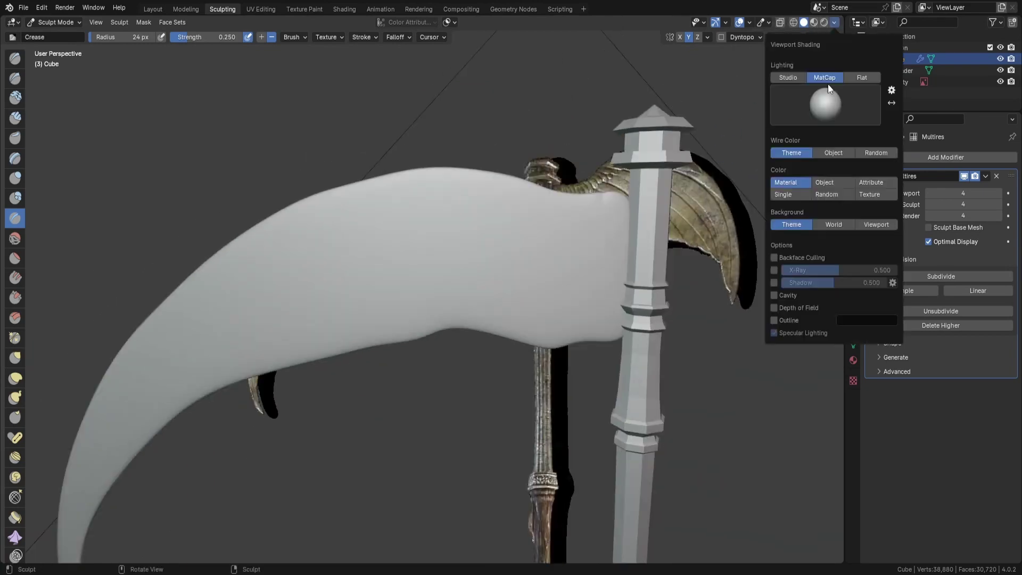
pyautogui.click(825, 77)
pyautogui.click(788, 77)
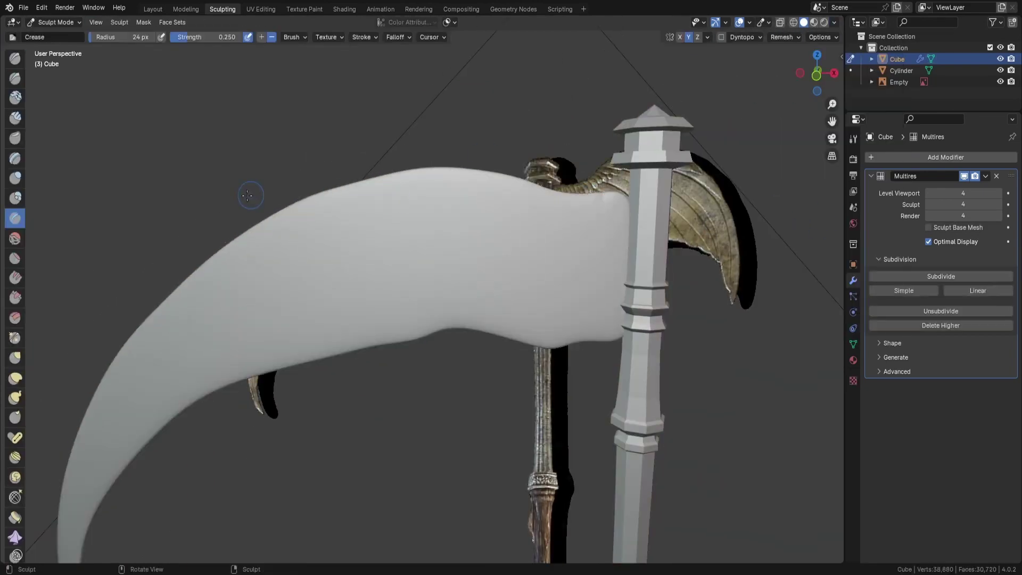
pyautogui.click(968, 285)
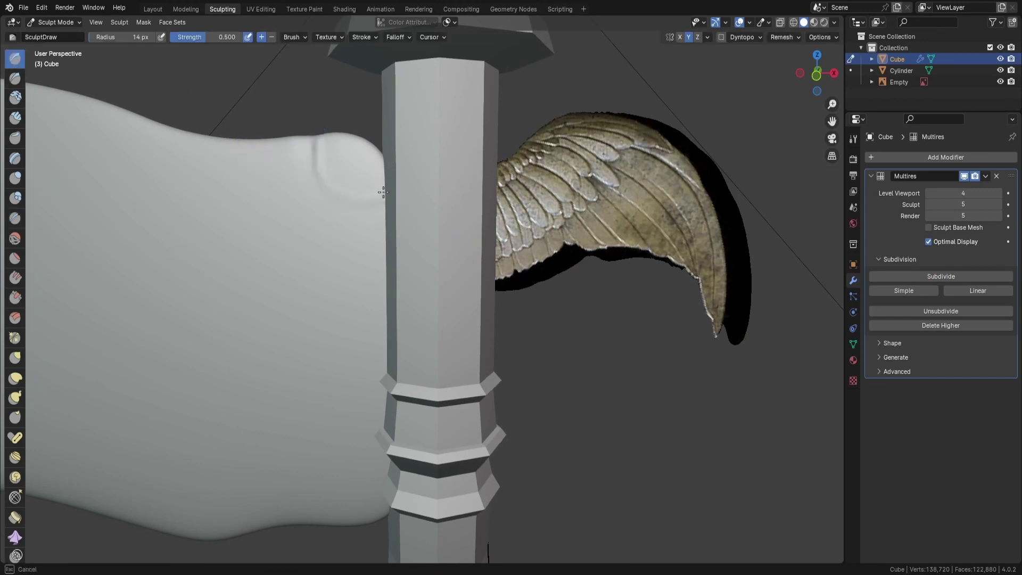
# Enter Edit Mode on the blade, use the mesh operations menu, and view from the front.
pyautogui.moveTo(247, 150); pyautogui.dragTo(475, 178, button='middle')
pyautogui.press('Tab')
pyautogui.press('Tab')
pyautogui.click(172, 22)
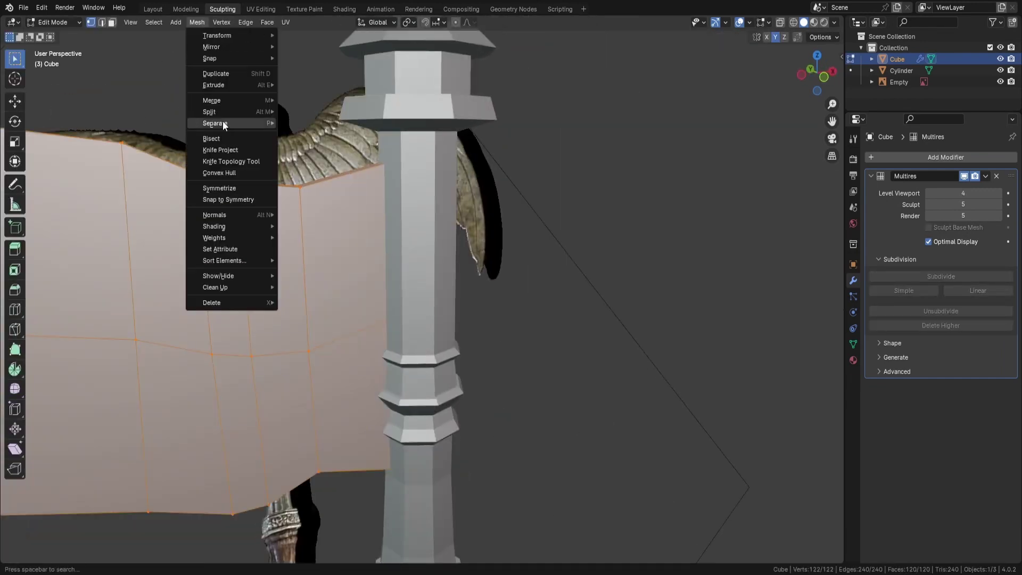
pyautogui.click(311, 229)
pyautogui.moveTo(384, 213); pyautogui.dragTo(269, 155, button='middle')
pyautogui.scroll(-3, 342, 238)
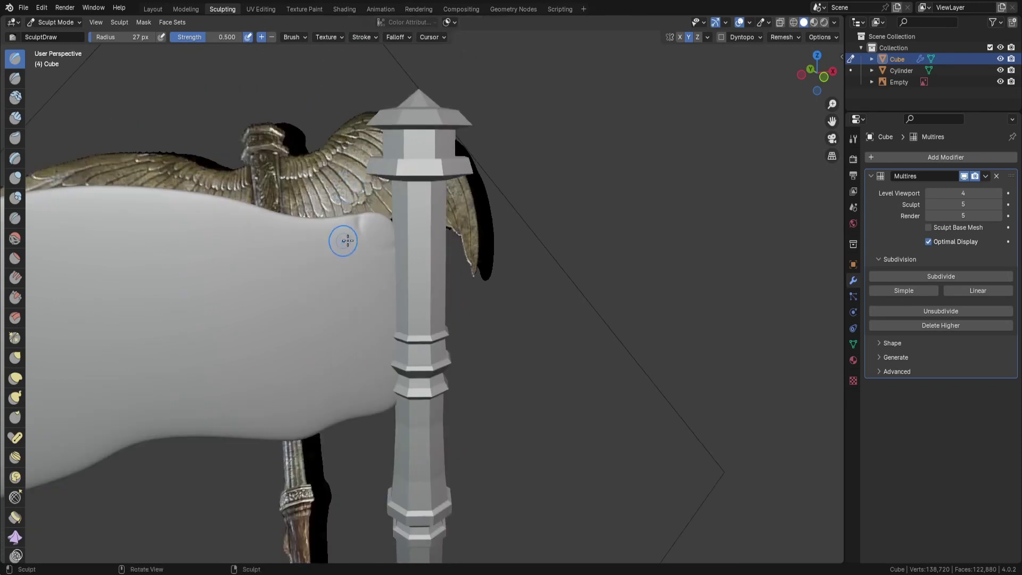
pyautogui.moveTo(342, 238)
pyautogui.mouseDown(button='middle')
pyautogui.moveTo(349, 258)
pyautogui.moveTo(222, 247)
pyautogui.moveTo(385, 296)
pyautogui.moveTo(643, 324)
pyautogui.moveTo(495, 274)
pyautogui.mouseUp(button='middle')
pyautogui.press('KP_1')
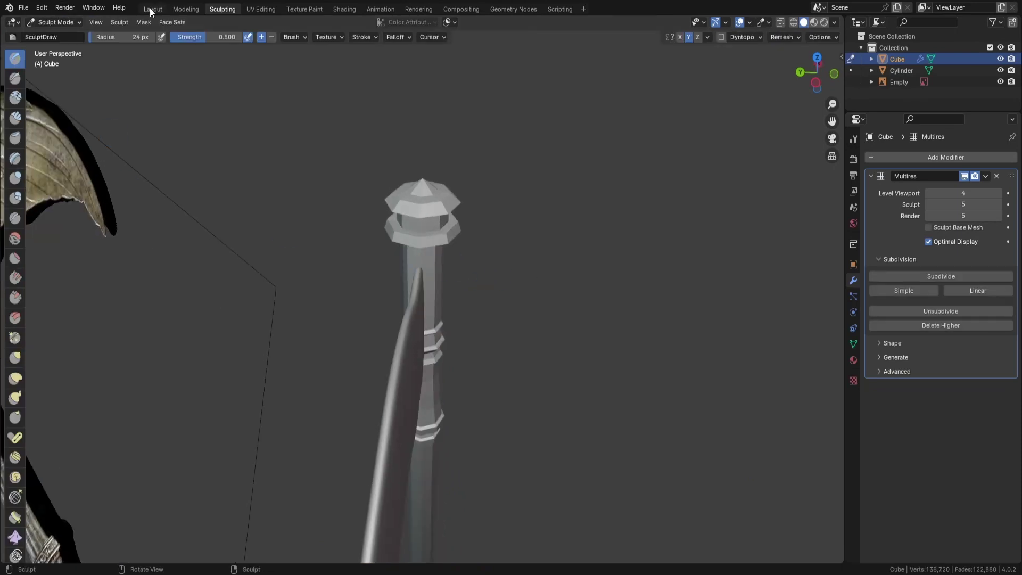
# Switch to the Modeling workspace and toggle the blade between edit and object modes.
pyautogui.click(186, 9)
pyautogui.click(53, 22)
pyautogui.click(59, 46)
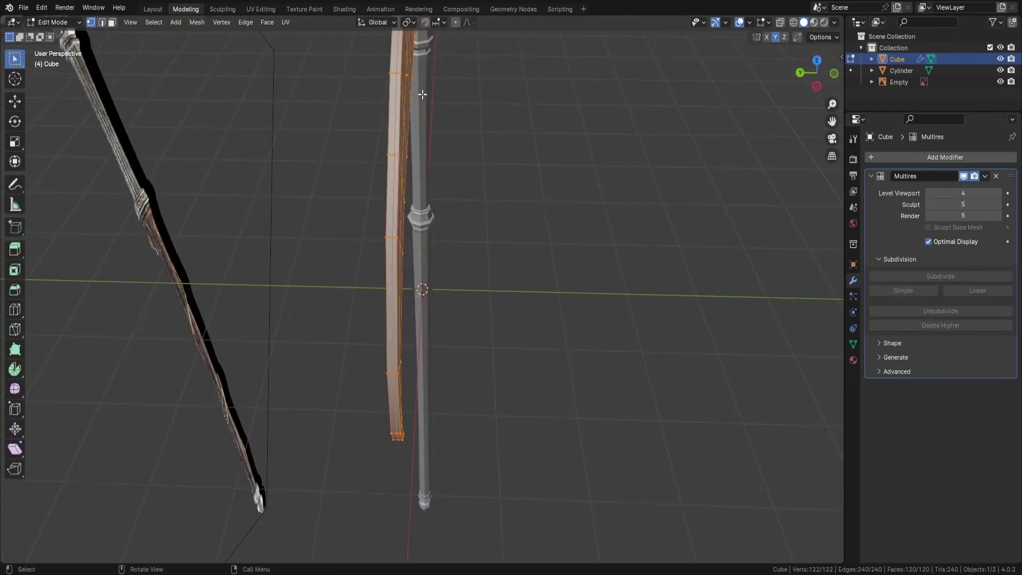
pyautogui.press('Tab')
pyautogui.press('z')
pyautogui.hotkey('ctrl', 'Tab')
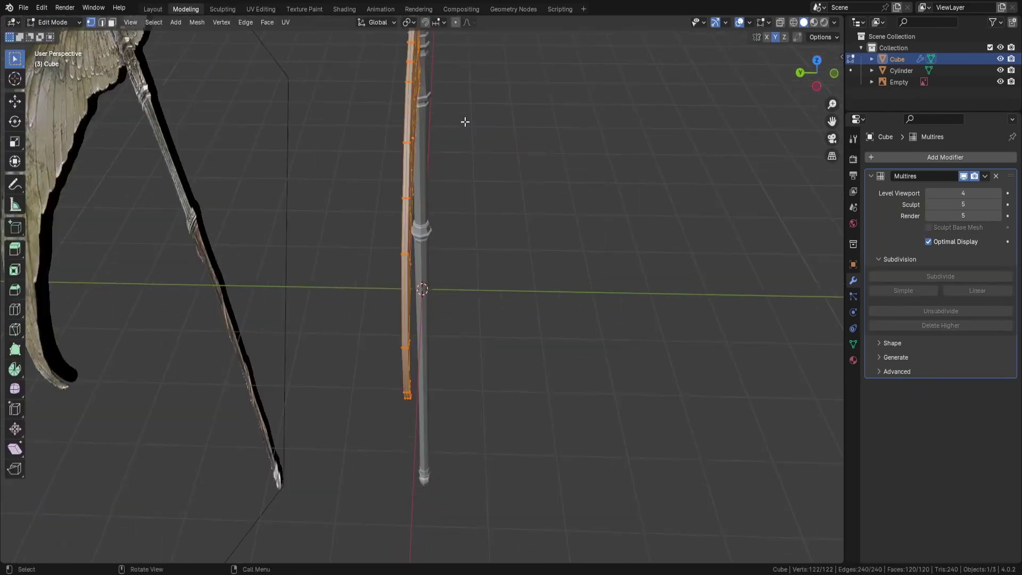
pyautogui.click(53, 21)
# Briefly edit the blade mesh in Edit Mode, then return to Object Mode.
pyautogui.scroll(-3, 450, 130)
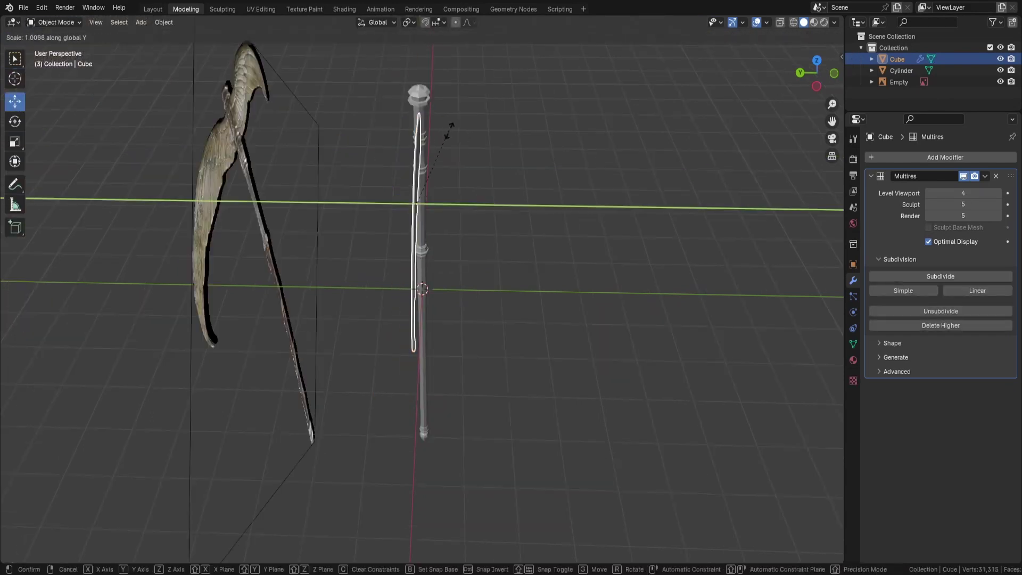
pyautogui.press('Tab')
pyautogui.press('Tab')
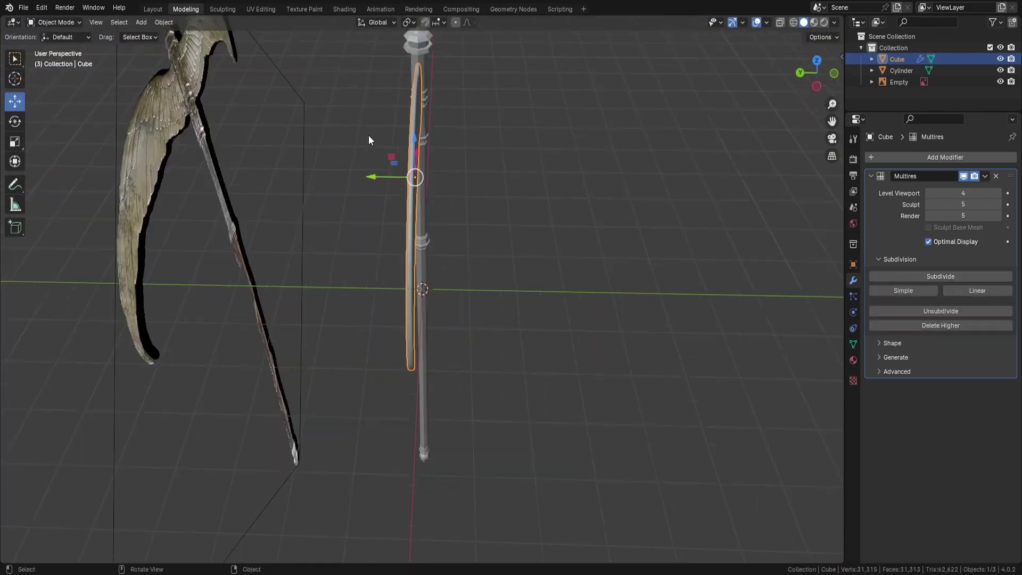
pyautogui.moveTo(369, 136); pyautogui.dragTo(464, 120, button='middle')
pyautogui.scroll(4, 424, 117)
pyautogui.press('Tab')
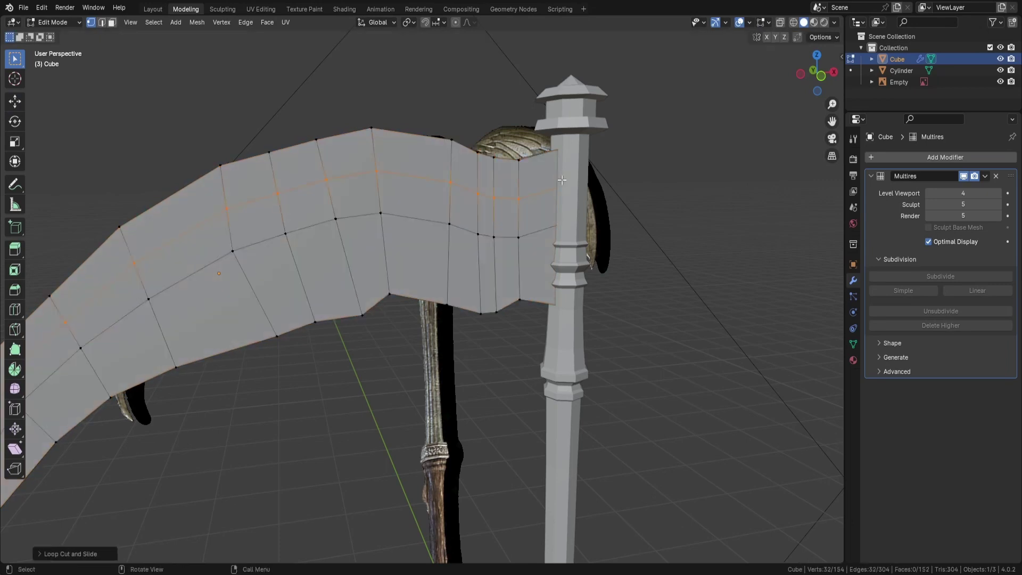
pyautogui.press('Tab')
# Replace the old Multires with a new one from Generate, subdivided to level 5.
pyautogui.click(996, 176)
pyautogui.click(883, 157)
pyautogui.click(816, 229)
pyautogui.doubleClick(943, 276)
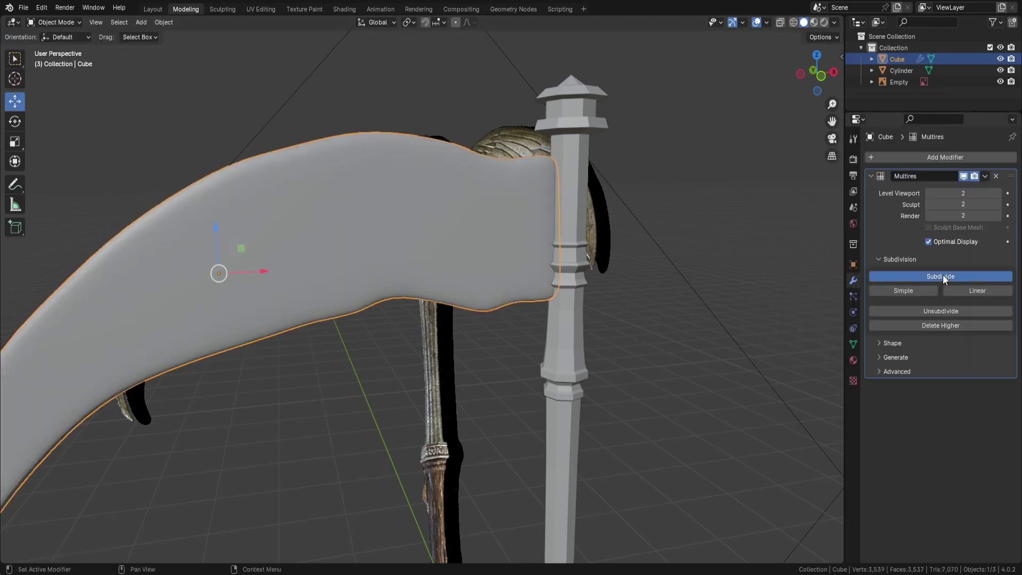
pyautogui.click(64, 22)
pyautogui.click(53, 60)
pyautogui.moveTo(486, 212); pyautogui.dragTo(381, 165, button='middle')
# Select the Crease brush, set the blade's origin, and return to sculpting the blade.
pyautogui.scroll(2, 508, 126)
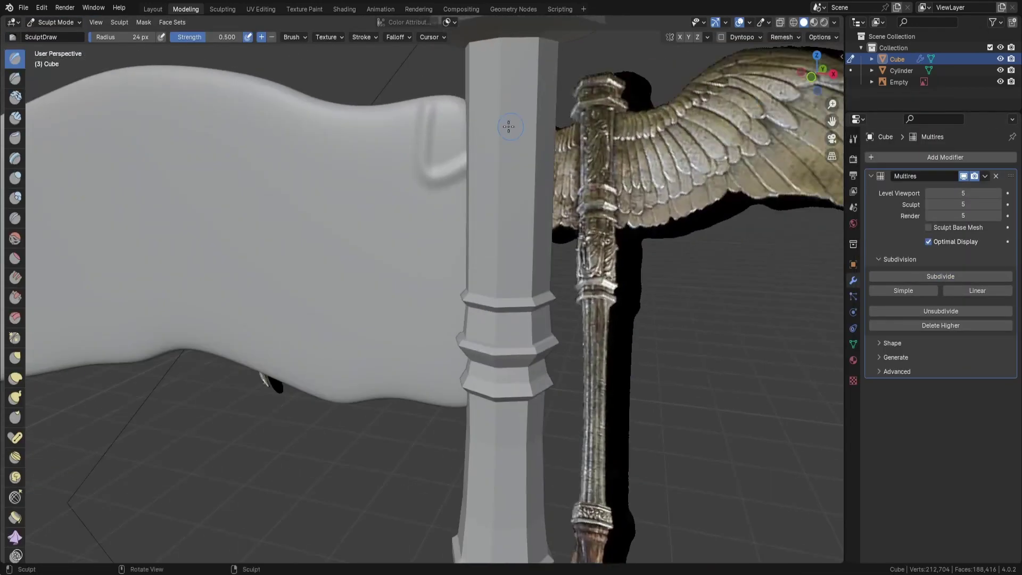
pyautogui.moveTo(453, 183)
pyautogui.mouseDown(button='middle')
pyautogui.moveTo(427, 150)
pyautogui.moveTo(438, 184)
pyautogui.moveTo(415, 150)
pyautogui.moveTo(680, 86)
pyautogui.moveTo(400, 86)
pyautogui.moveTo(212, 64)
pyautogui.mouseUp(button='middle')
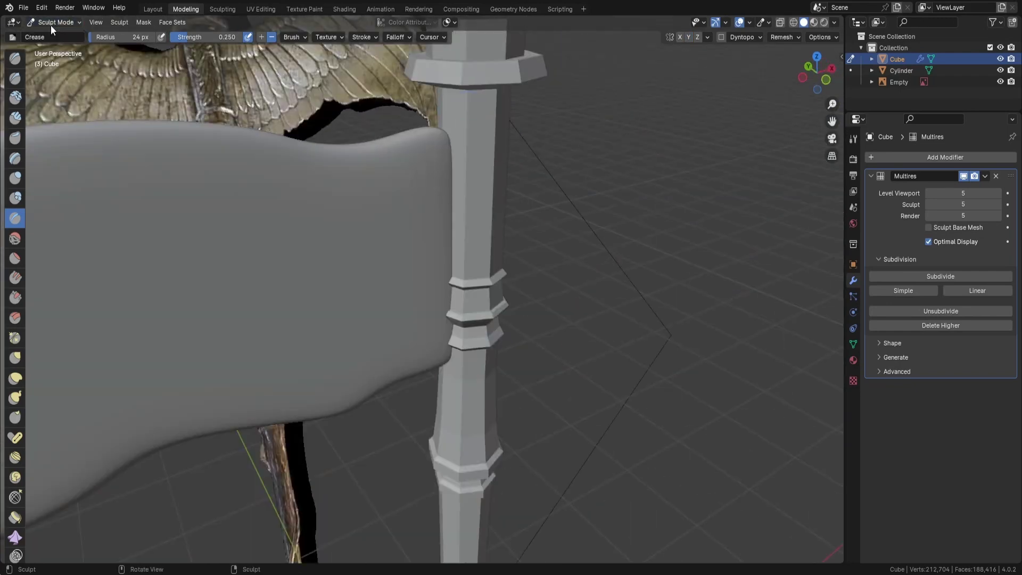
pyautogui.click(50, 25)
pyautogui.click(53, 36)
pyautogui.rightClick(295, 191)
pyautogui.click(389, 244)
pyautogui.hotkey('ctrl', 'Tab')
# Orbit around the blade and pillar to inspect the creases, ending in Front view (Numpad 1).
pyautogui.moveTo(389, 244)
pyautogui.mouseDown(button='middle')
pyautogui.moveTo(659, 168)
pyautogui.moveTo(426, 175)
pyautogui.mouseUp(button='middle')
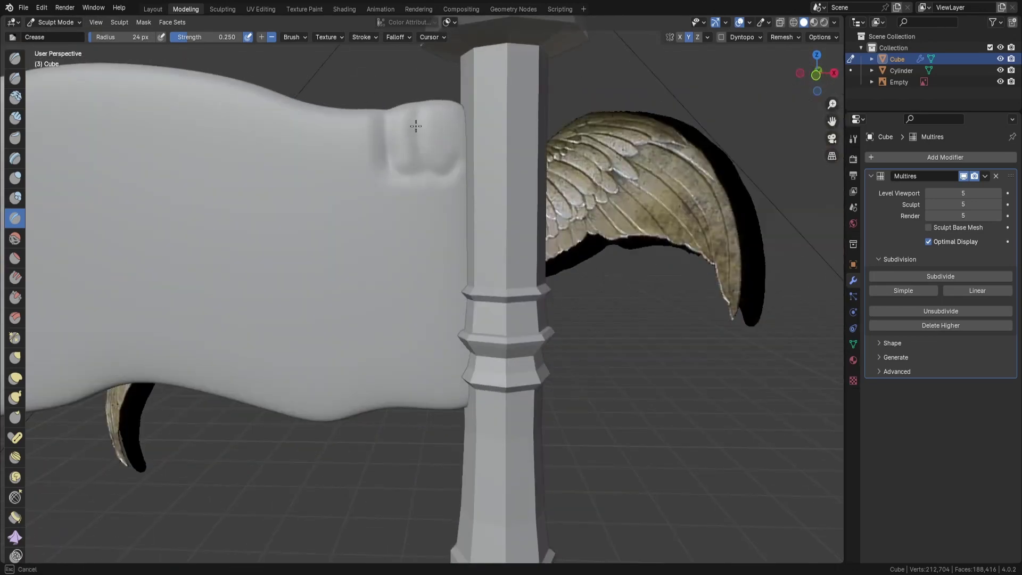
pyautogui.moveTo(416, 126)
pyautogui.mouseDown(button='middle')
pyautogui.moveTo(442, 177)
pyautogui.moveTo(450, 174)
pyautogui.mouseUp(button='middle')
pyautogui.moveTo(384, 176); pyautogui.dragTo(469, 155, button='middle')
pyautogui.press('KP_1')
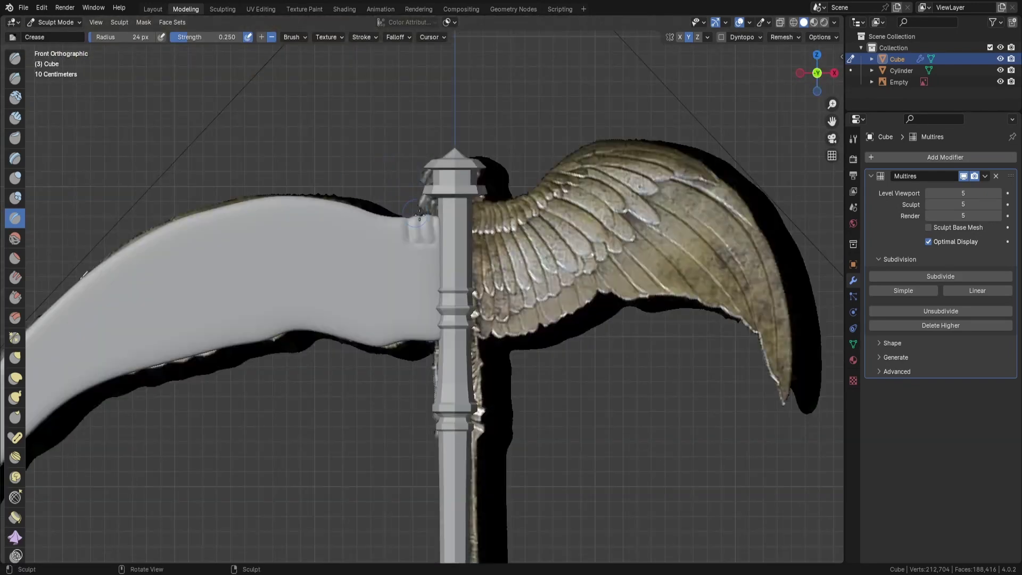
pyautogui.scroll(4, 491, 142)
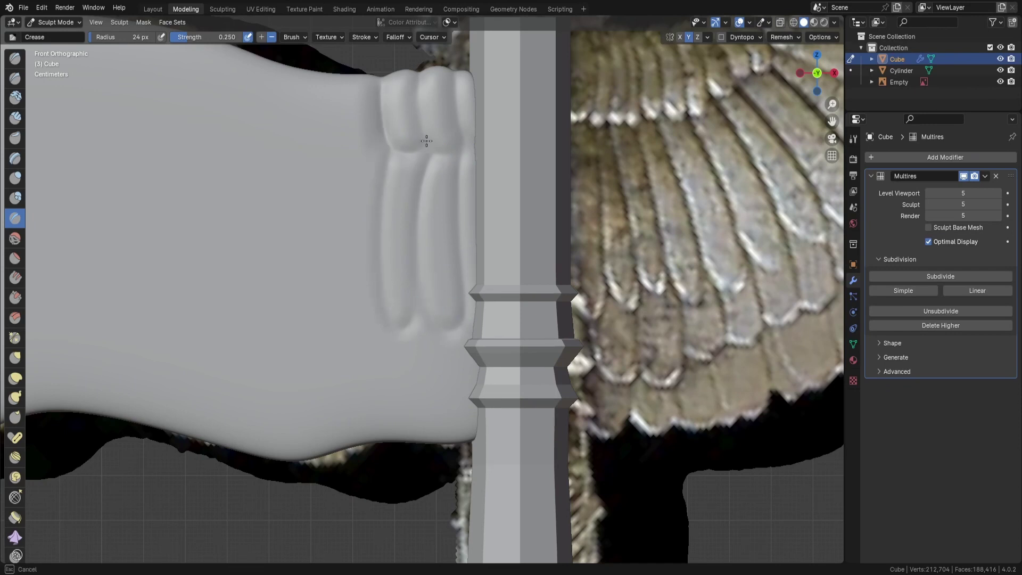
pyautogui.scroll(-5, 461, 142)
pyautogui.scroll(7, 578, 327)
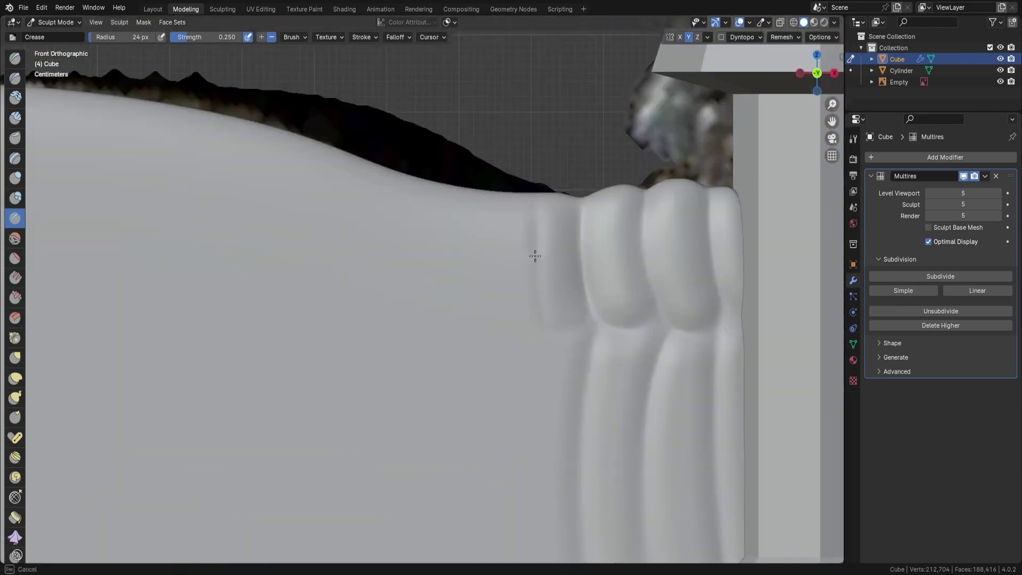
pyautogui.moveTo(533, 193); pyautogui.dragTo(517, 226, button='middle')
pyautogui.keyDown('alt'); pyautogui.moveTo(382, 226); pyautogui.dragTo(204, 208, button='middle'); pyautogui.keyUp('alt')
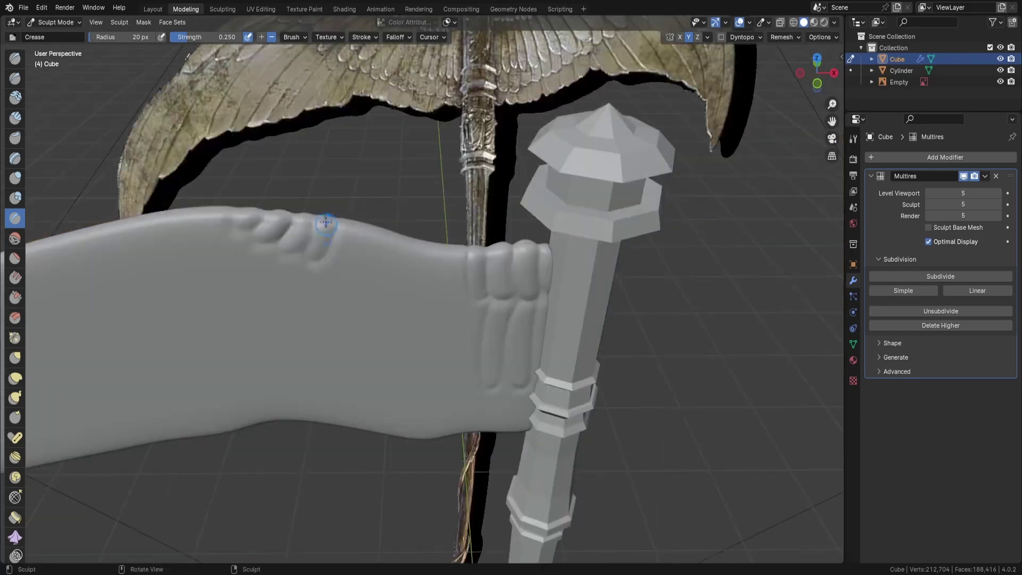
pyautogui.moveTo(287, 237); pyautogui.dragTo(335, 233, button='middle')
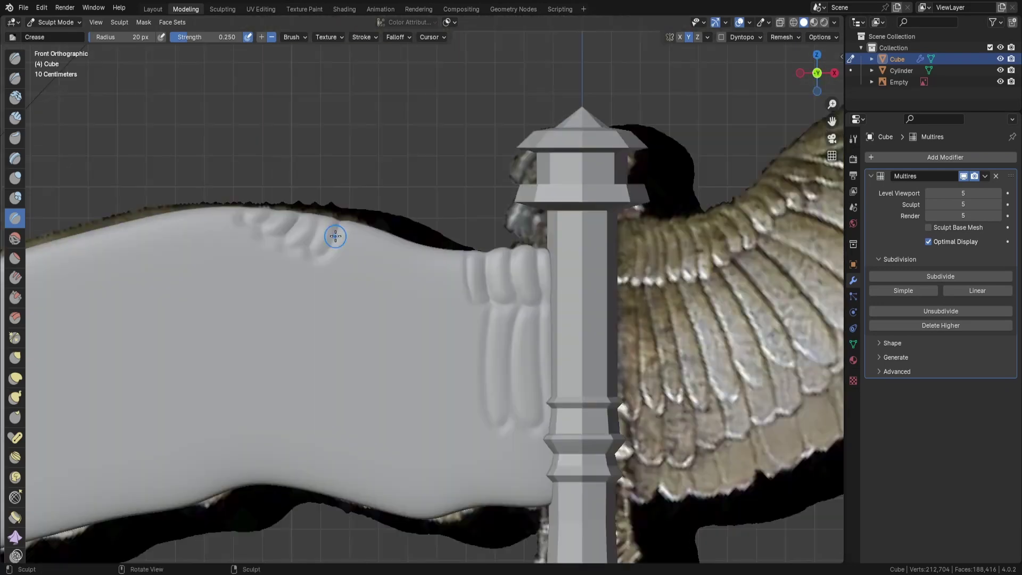
pyautogui.scroll(2, 271, 225)
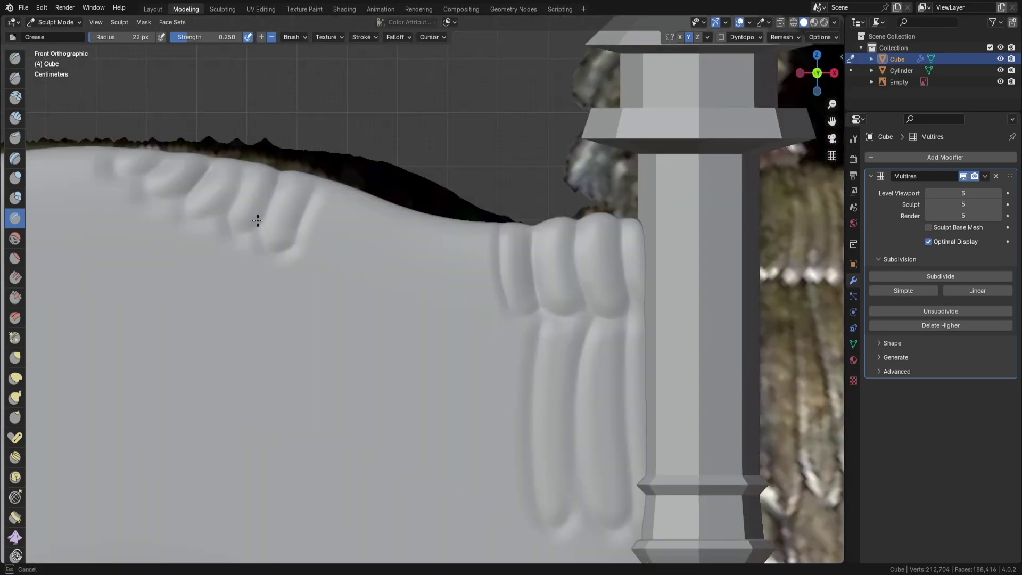
pyautogui.moveTo(326, 187); pyautogui.dragTo(309, 178, button='middle')
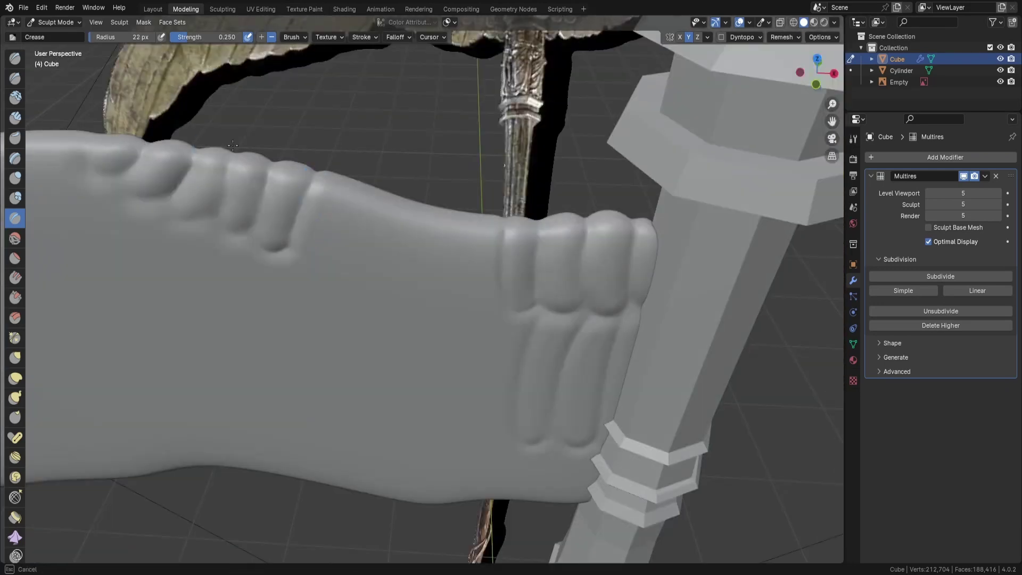
pyautogui.press('KP_1')
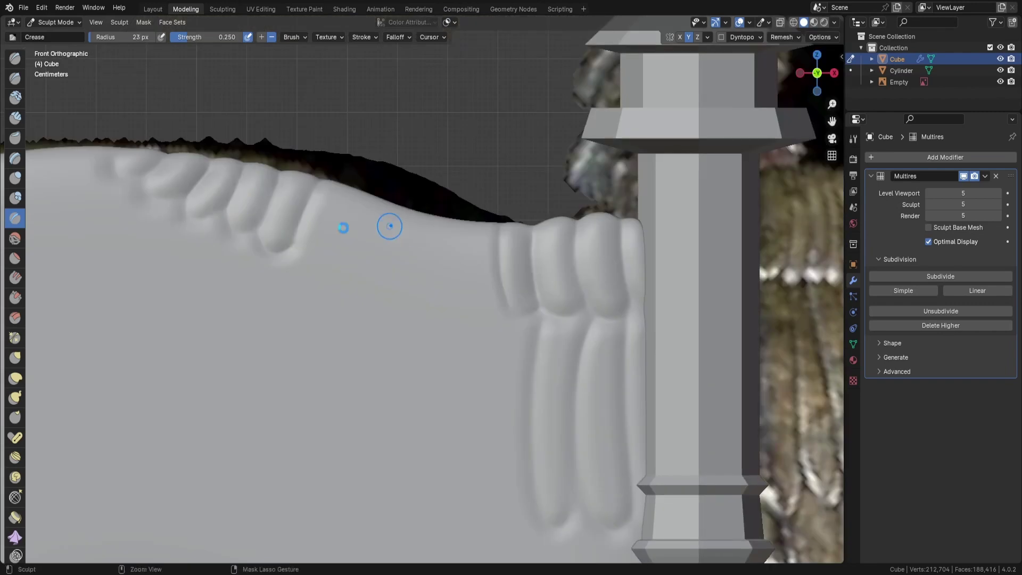
# Save the project, then sculpt two crease ridges along the blade's top edge.
pyautogui.hotkey('ctrl', 's')
pyautogui.scroll(1, 389, 226)
pyautogui.moveTo(298, 275); pyautogui.dragTo(338, 209)
pyautogui.moveTo(313, 255); pyautogui.dragTo(347, 190, button='middle')
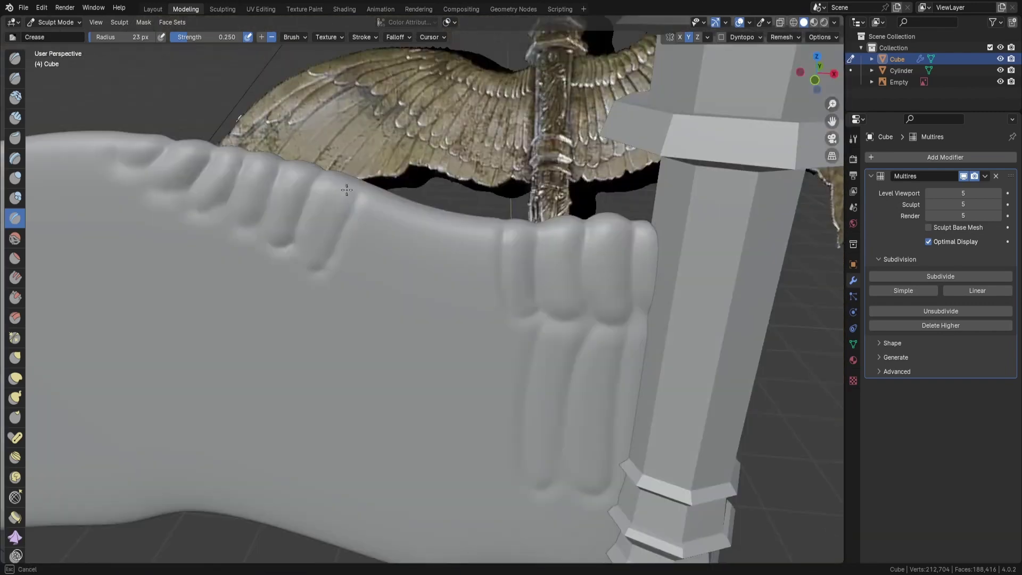
pyautogui.press('KP_1')
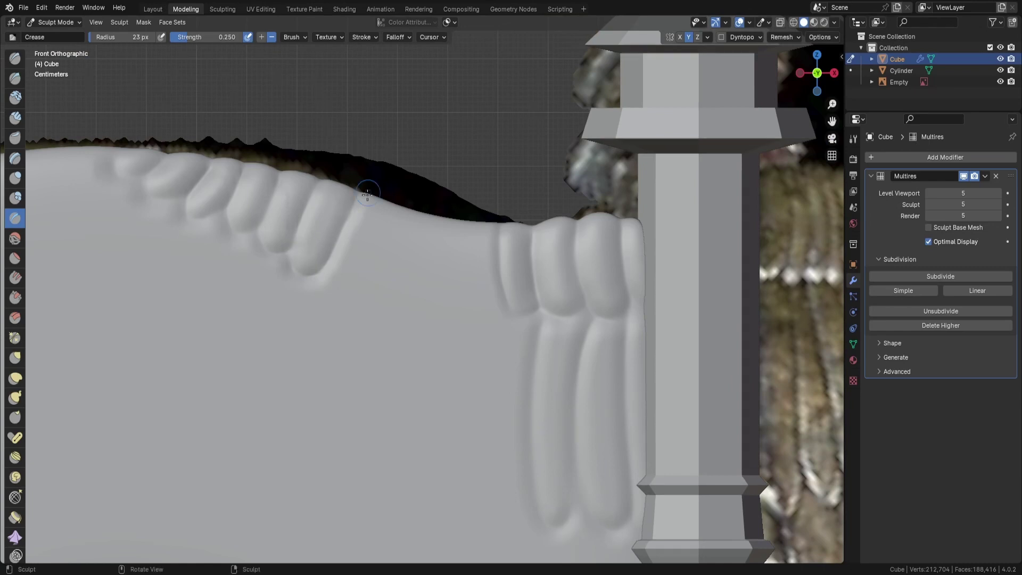
pyautogui.moveTo(345, 292); pyautogui.dragTo(393, 212)
pyautogui.moveTo(391, 218); pyautogui.dragTo(405, 234, button='middle')
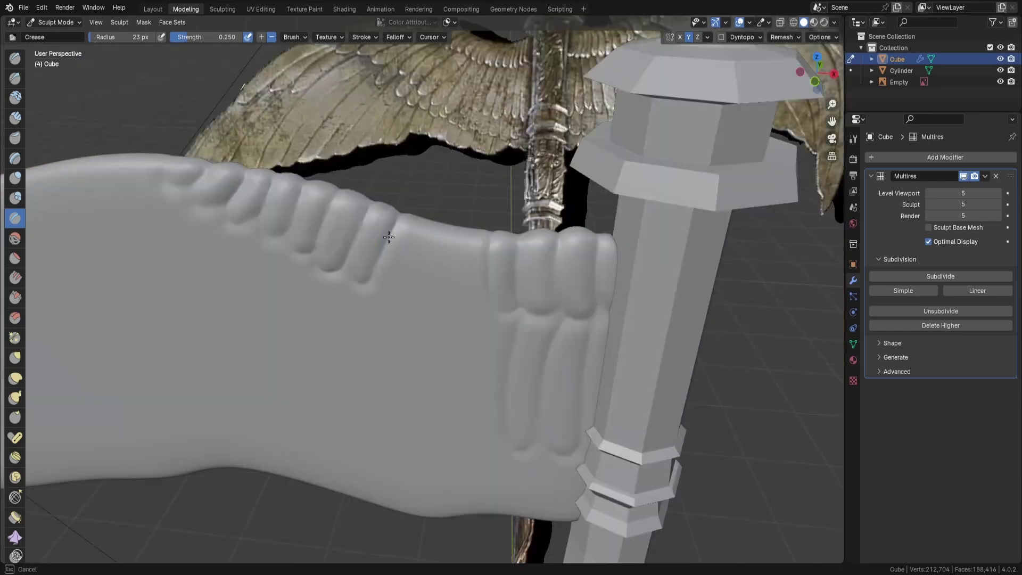
pyautogui.press('KP_1')
# Add more crease ridges reaching up to the blade's top edge, then recheck in Front view.
pyautogui.moveTo(386, 287); pyautogui.dragTo(351, 280)
pyautogui.moveTo(354, 256); pyautogui.dragTo(417, 294, button='middle')
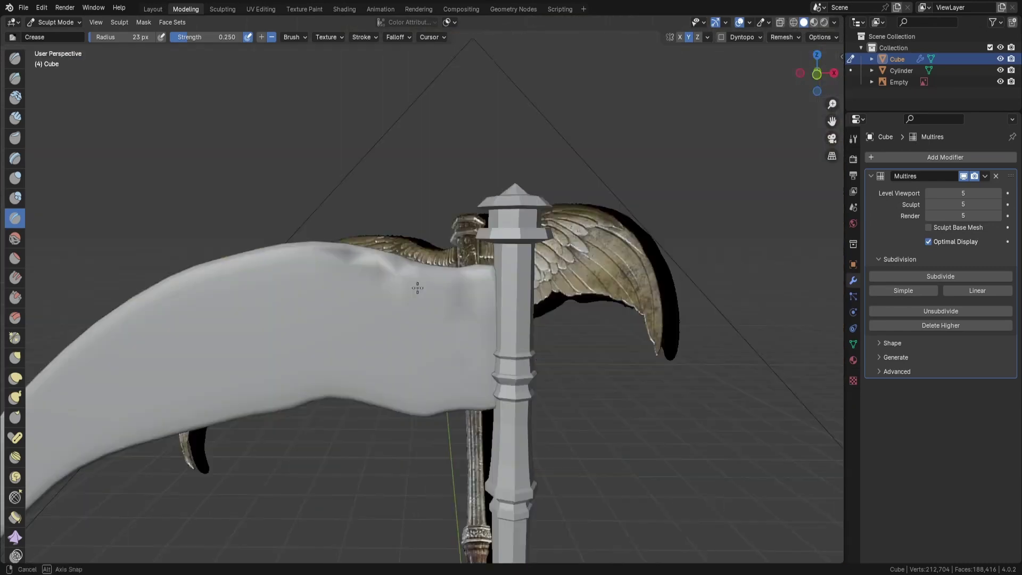
pyautogui.press('KP_1')
pyautogui.scroll(2, 395, 287)
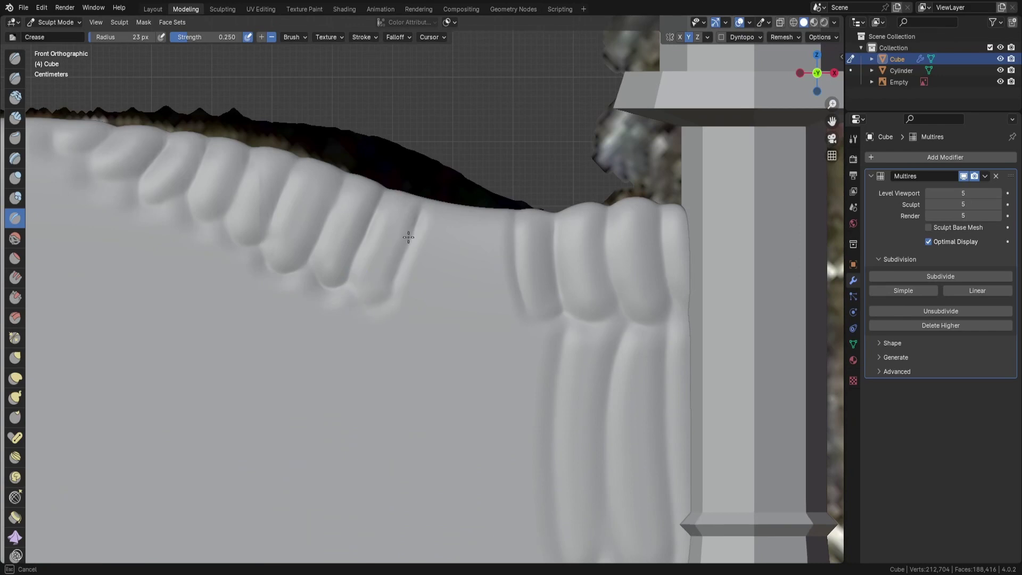
pyautogui.moveTo(422, 313); pyautogui.dragTo(460, 207)
pyautogui.moveTo(394, 316)
pyautogui.mouseDown()
pyautogui.moveTo(484, 214)
pyautogui.moveTo(506, 327)
pyautogui.moveTo(433, 319)
pyautogui.mouseUp()
pyautogui.moveTo(429, 316); pyautogui.dragTo(496, 226, button='middle')
pyautogui.moveTo(333, 185); pyautogui.dragTo(516, 367, button='middle')
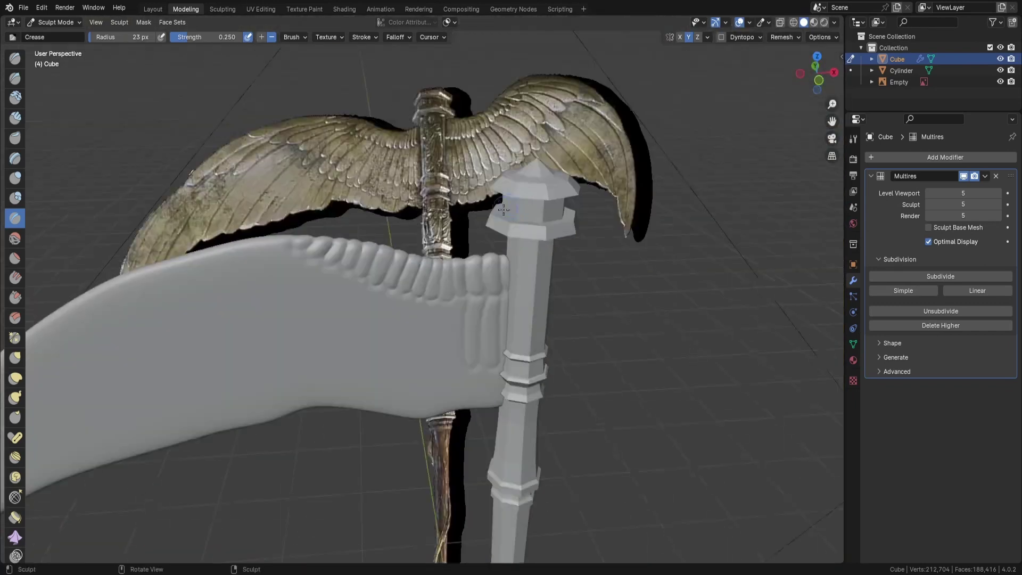
pyautogui.scroll(-4, 516, 367)
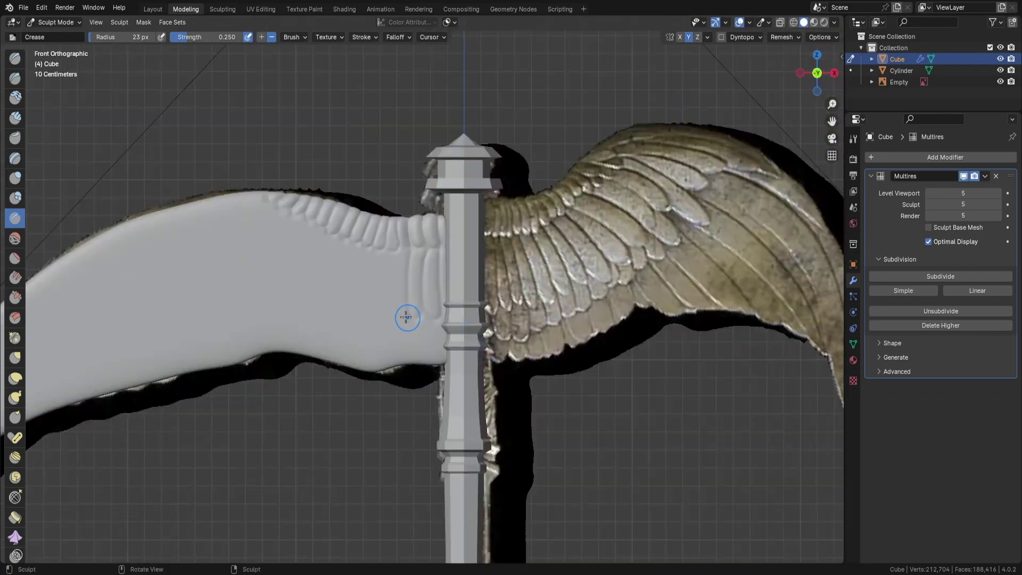
pyautogui.scroll(6, 361, 266)
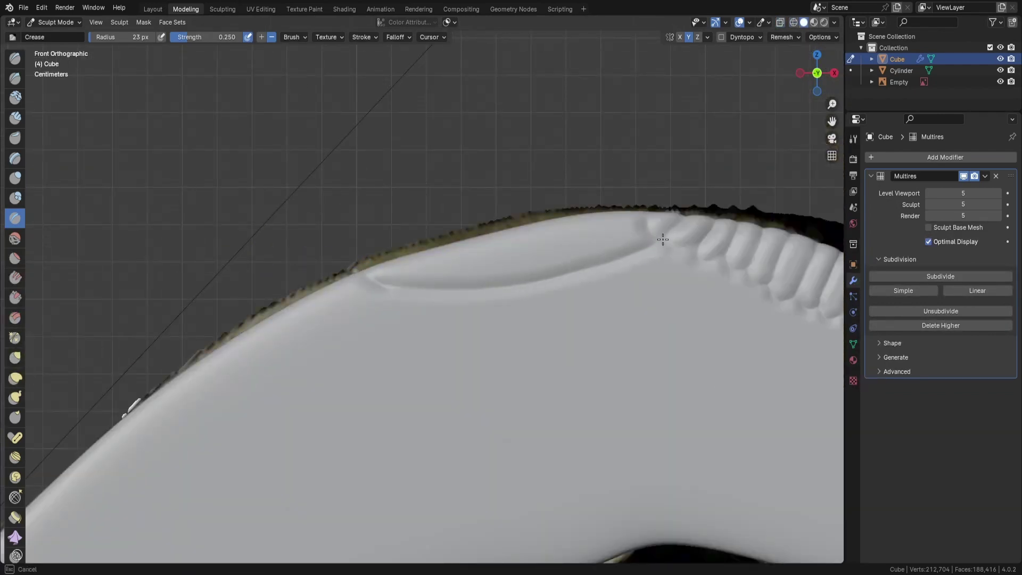
# Undo the last crease stroke and sculpt a short crease below the lower feather.
pyautogui.moveTo(710, 261); pyautogui.dragTo(384, 285, button='middle')
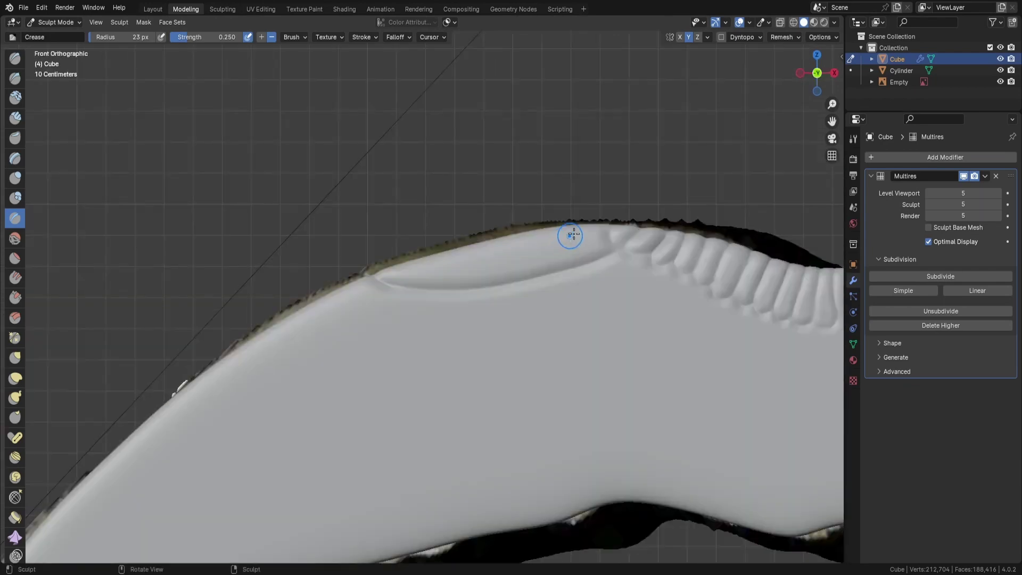
pyautogui.press('KP_1')
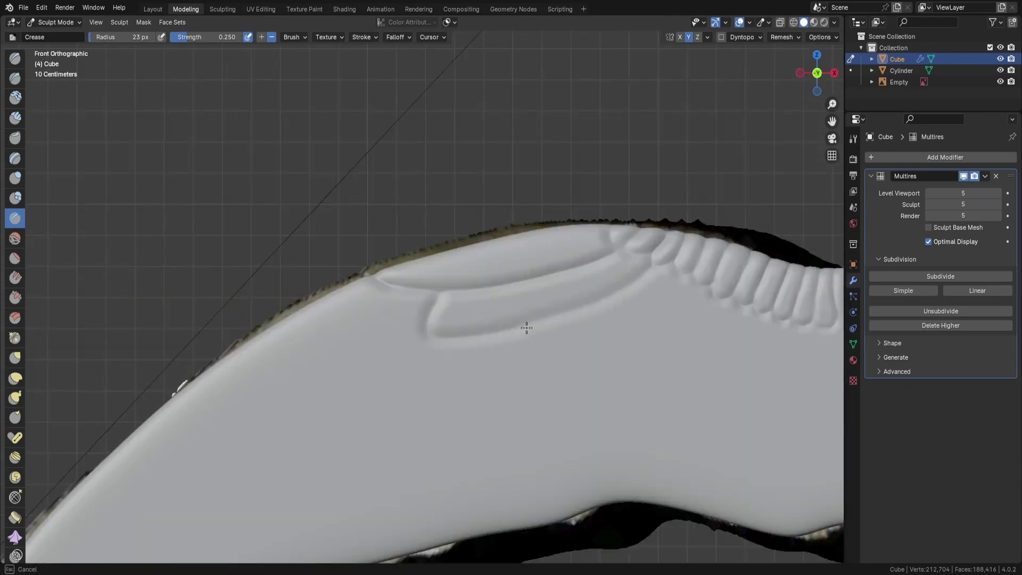
pyautogui.scroll(-4, 526, 327)
pyautogui.scroll(2, 312, 244)
pyautogui.scroll(2, 406, 228)
pyautogui.scroll(1, 281, 325)
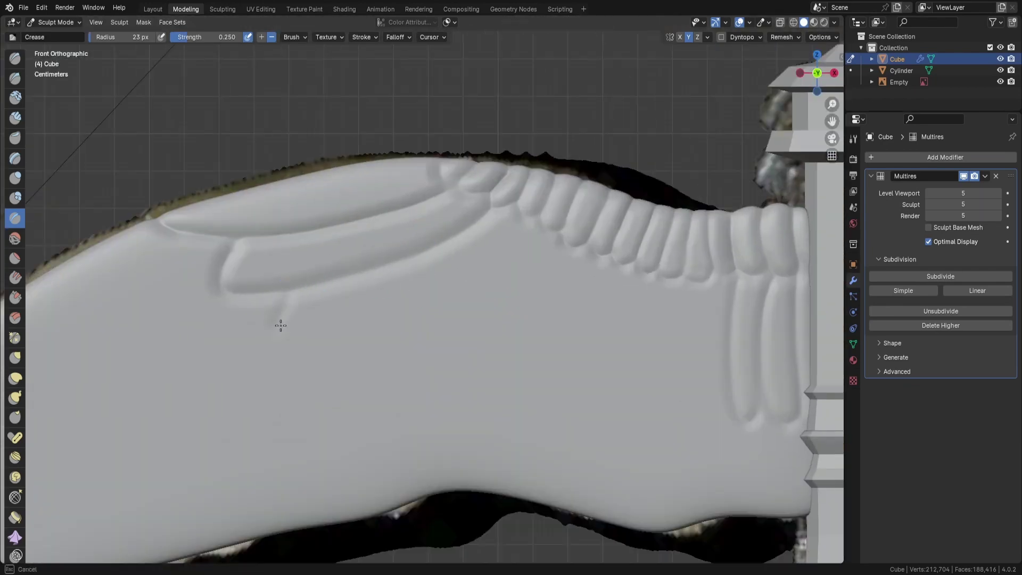
pyautogui.hotkey('ctrl', 'z')
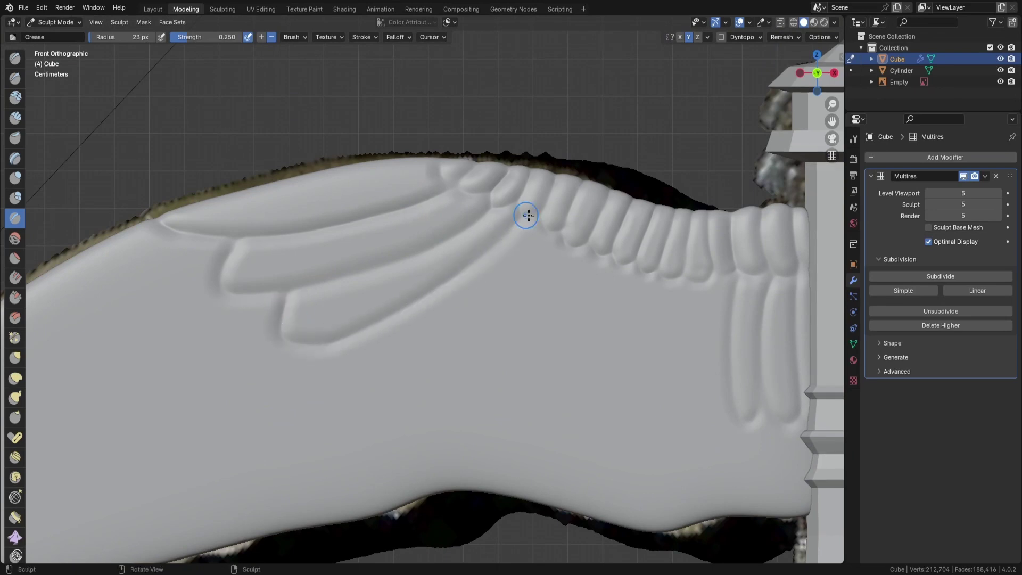
pyautogui.scroll(-4, 481, 309)
pyautogui.scroll(4, 482, 308)
pyautogui.moveTo(354, 343)
pyautogui.mouseDown()
pyautogui.moveTo(341, 374)
pyautogui.moveTo(421, 361)
pyautogui.mouseUp()
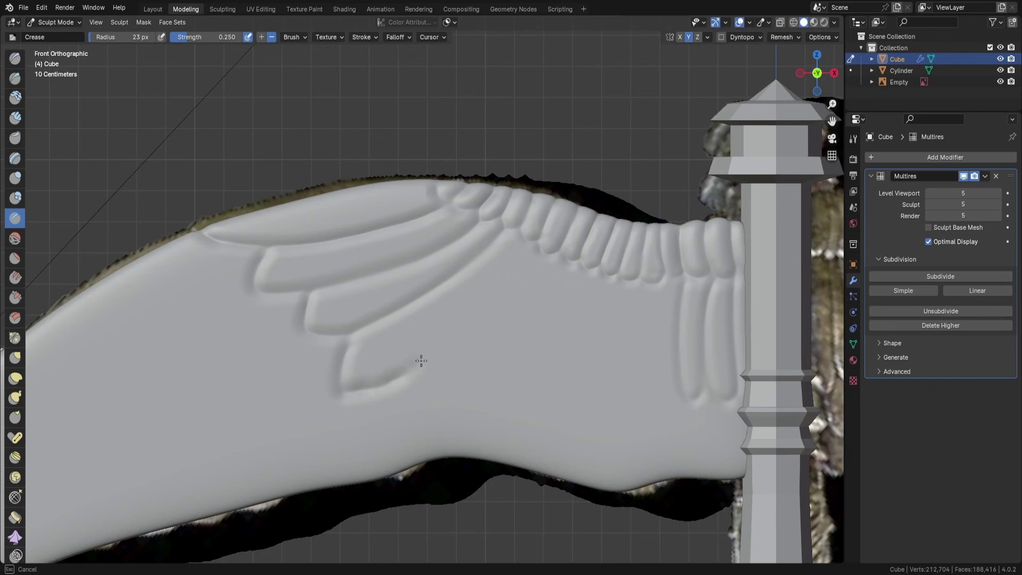
pyautogui.scroll(-4, 389, 313)
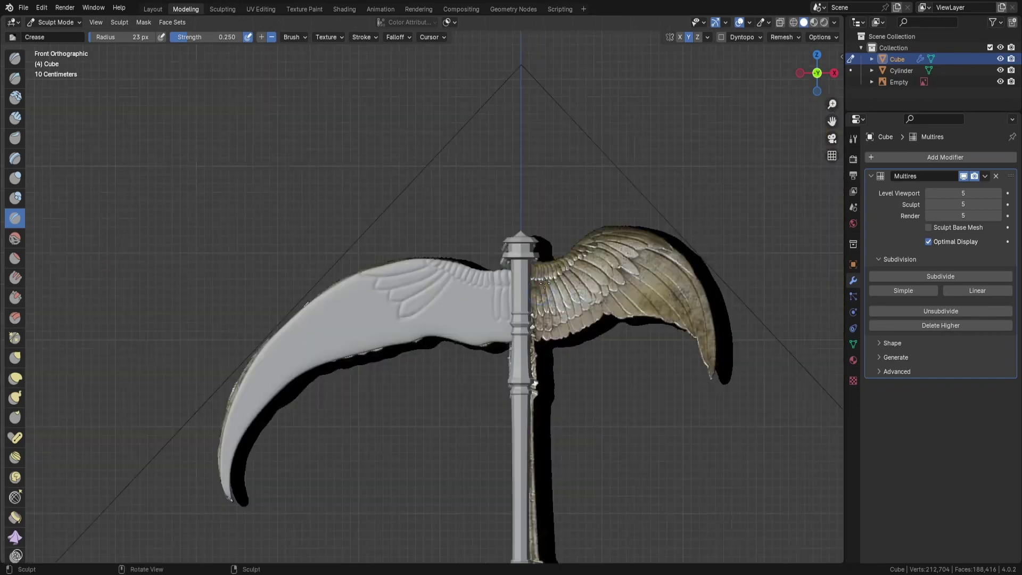
# Save Scythe2.blend, then crease five feather outlines and tips across the lower wing.
pyautogui.hotkey('ctrl', 's')
pyautogui.scroll(2, 550, 322)
pyautogui.scroll(2, 550, 321)
pyautogui.moveTo(420, 373); pyautogui.dragTo(426, 402)
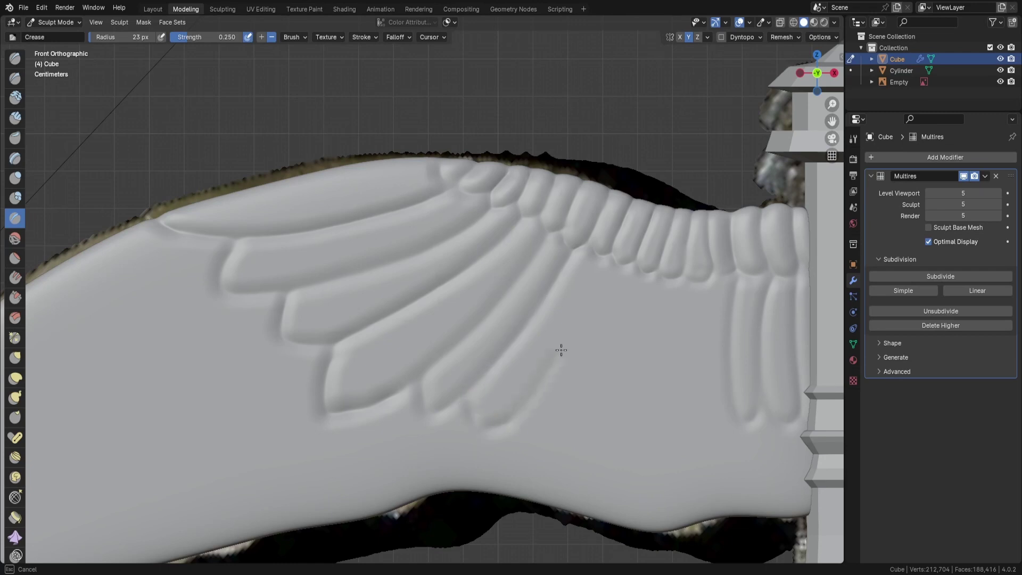
pyautogui.moveTo(466, 400); pyautogui.dragTo(546, 240)
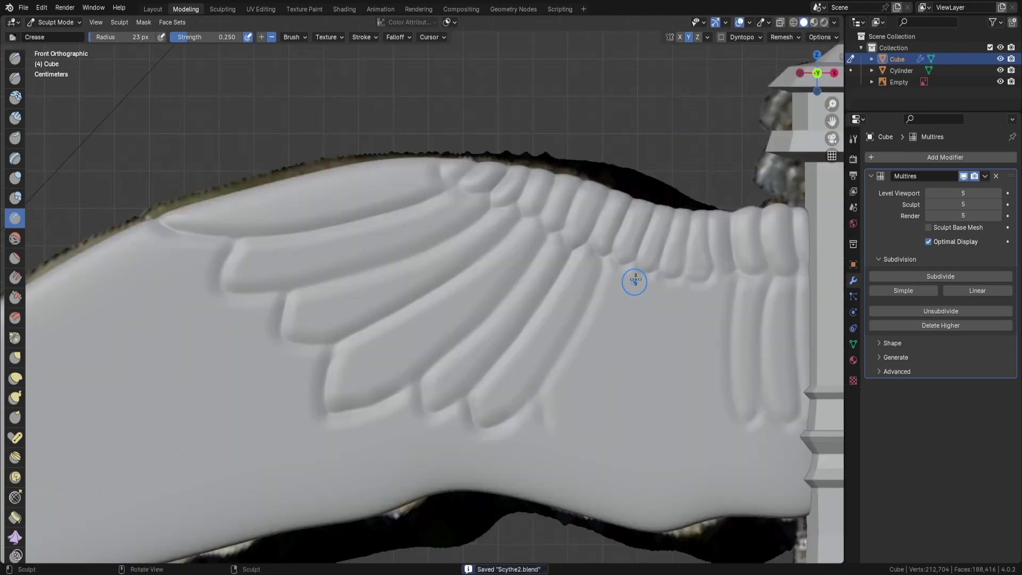
pyautogui.moveTo(634, 280); pyautogui.dragTo(535, 423)
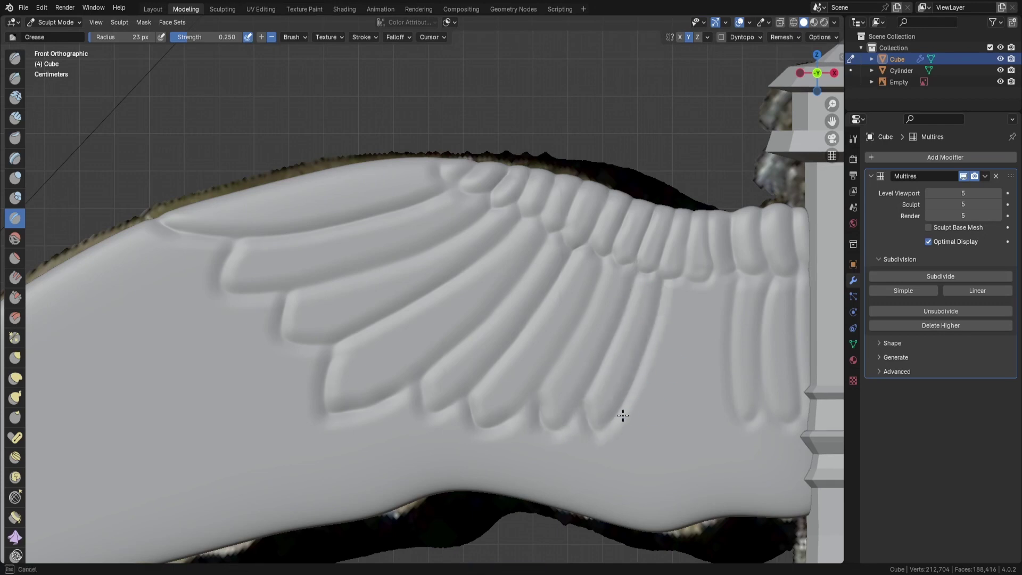
pyautogui.moveTo(646, 432); pyautogui.dragTo(684, 347)
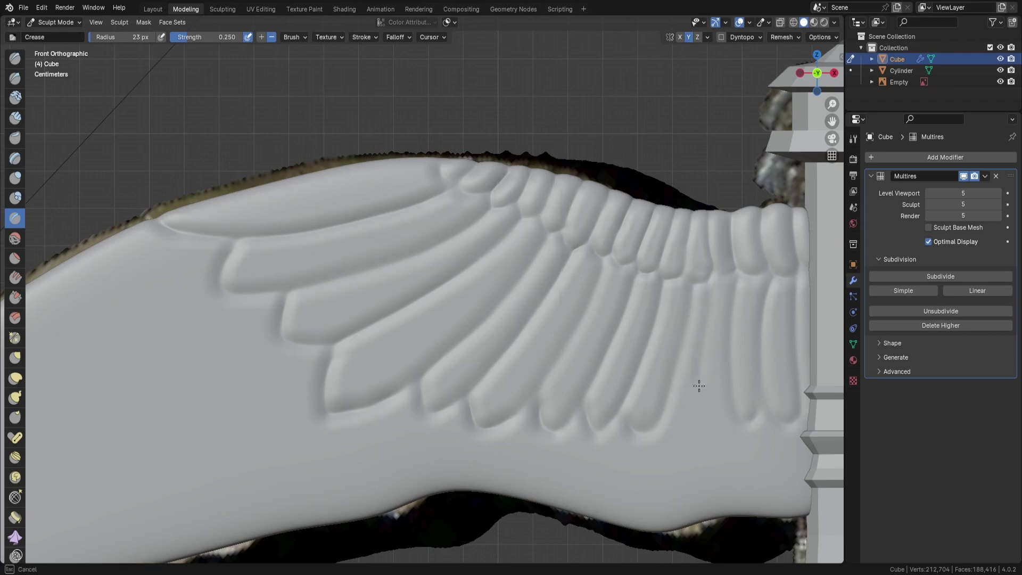
pyautogui.moveTo(675, 427); pyautogui.dragTo(737, 298)
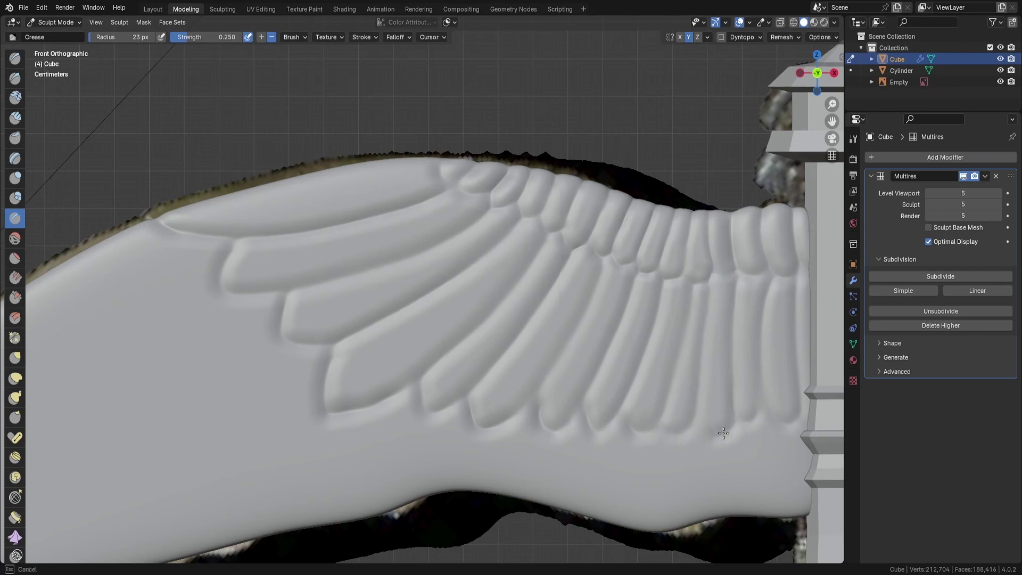
pyautogui.scroll(-5, 661, 429)
pyautogui.scroll(4, 616, 438)
pyautogui.scroll(3, 419, 158)
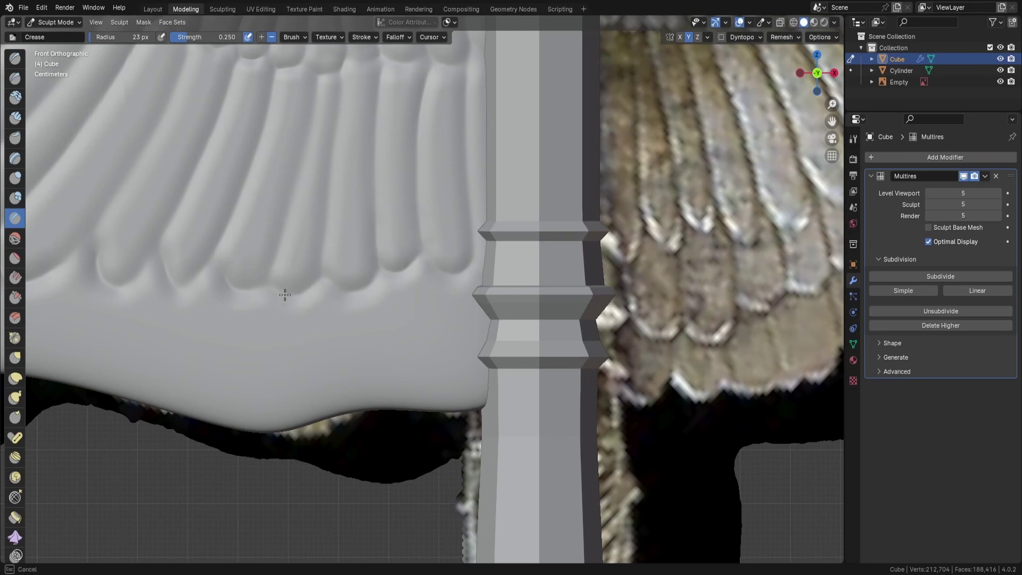
# Save the file, then carve eight crease grooves across the lower feathers.
pyautogui.scroll(-4, 298, 171)
pyautogui.hotkey('ctrl', 's')
pyautogui.scroll(2, 265, 292)
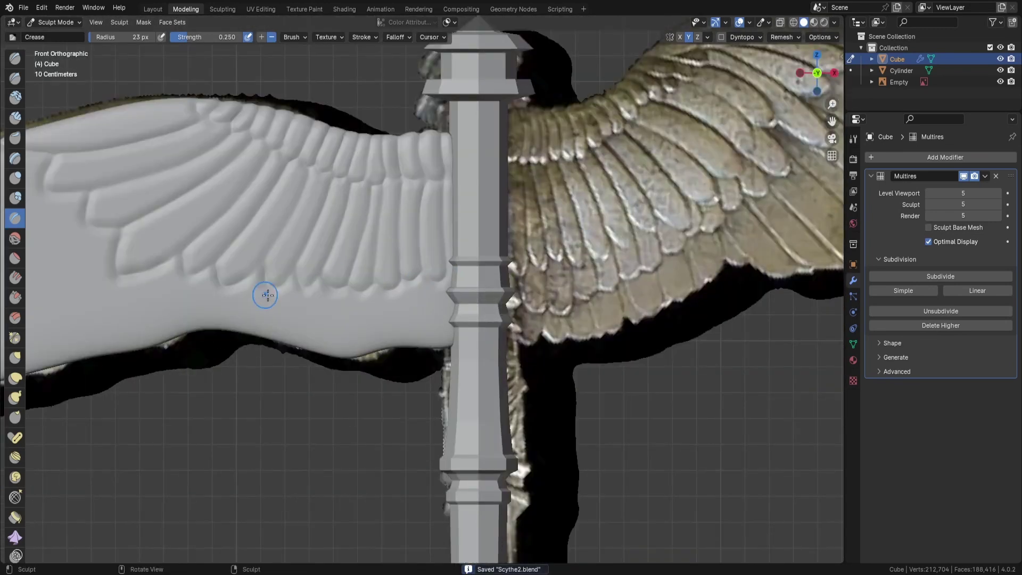
pyautogui.scroll(2, 232, 290)
pyautogui.moveTo(201, 298); pyautogui.dragTo(182, 356)
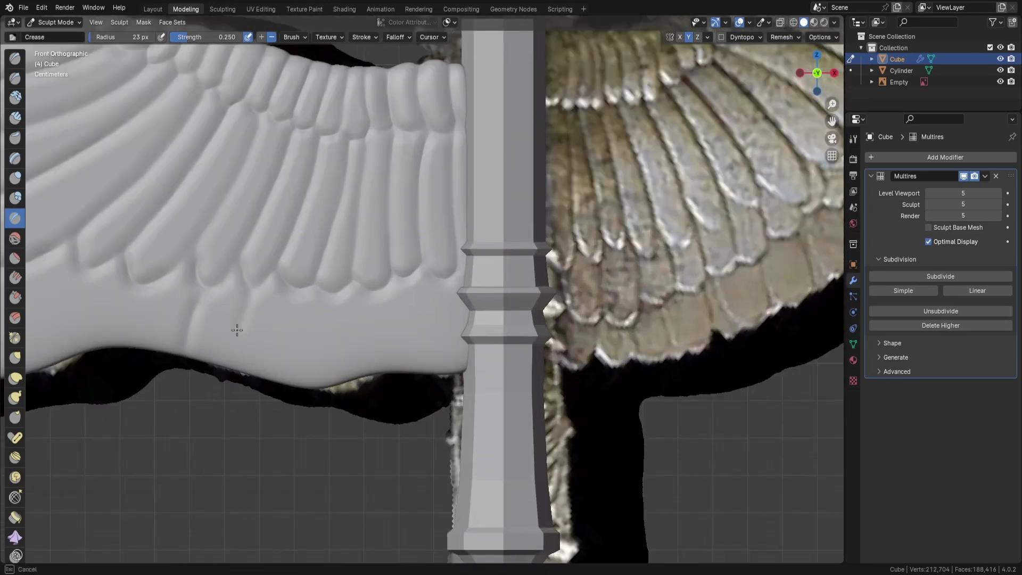
pyautogui.moveTo(248, 292); pyautogui.dragTo(215, 364)
pyautogui.moveTo(295, 293); pyautogui.dragTo(266, 379)
pyautogui.moveTo(343, 278); pyautogui.dragTo(317, 381)
pyautogui.moveTo(338, 306); pyautogui.dragTo(318, 379)
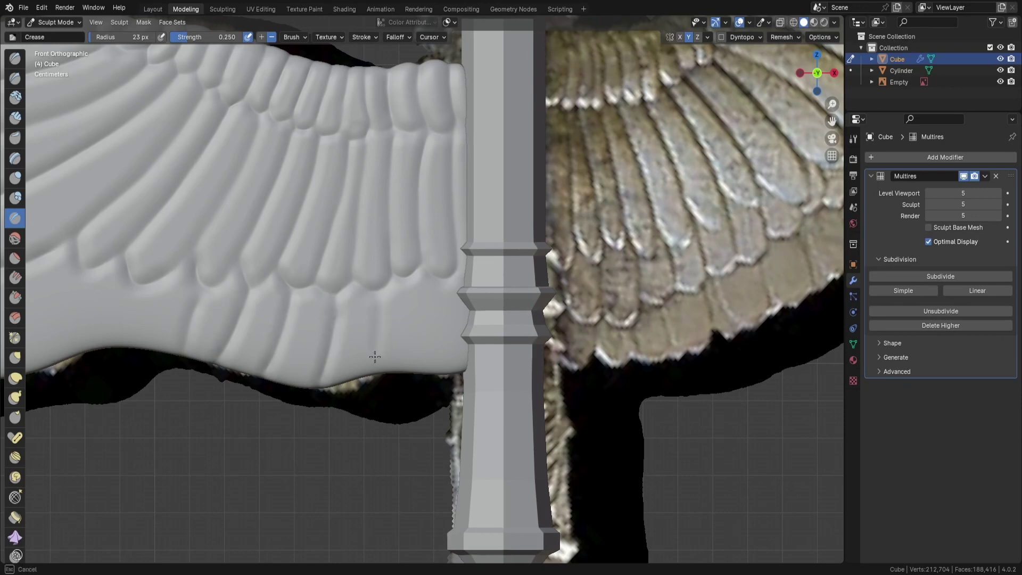
pyautogui.moveTo(380, 292); pyautogui.dragTo(367, 368)
pyautogui.moveTo(415, 284); pyautogui.dragTo(402, 353)
pyautogui.moveTo(454, 275); pyautogui.dragTo(439, 372)
# Frame the whole scythe and crease one more groove up a feather.
pyautogui.scroll(-6, 439, 373)
pyautogui.keyDown('shift'); pyautogui.moveTo(280, 337); pyautogui.dragTo(391, 320, button='middle'); pyautogui.keyUp('shift')
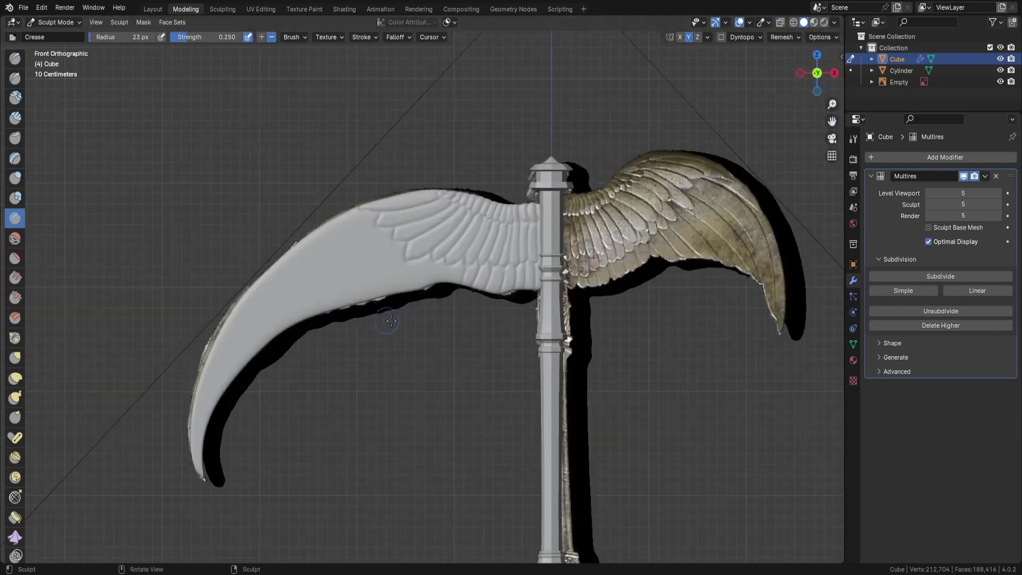
pyautogui.scroll(5, 391, 321)
pyautogui.scroll(-5, 434, 269)
pyautogui.scroll(5, 392, 198)
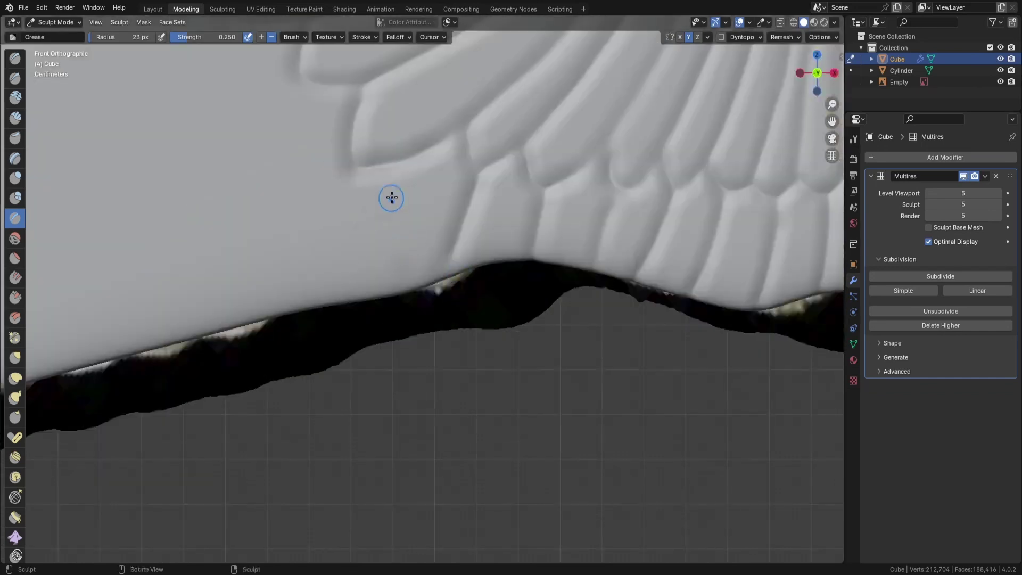
pyautogui.moveTo(347, 297); pyautogui.dragTo(394, 176)
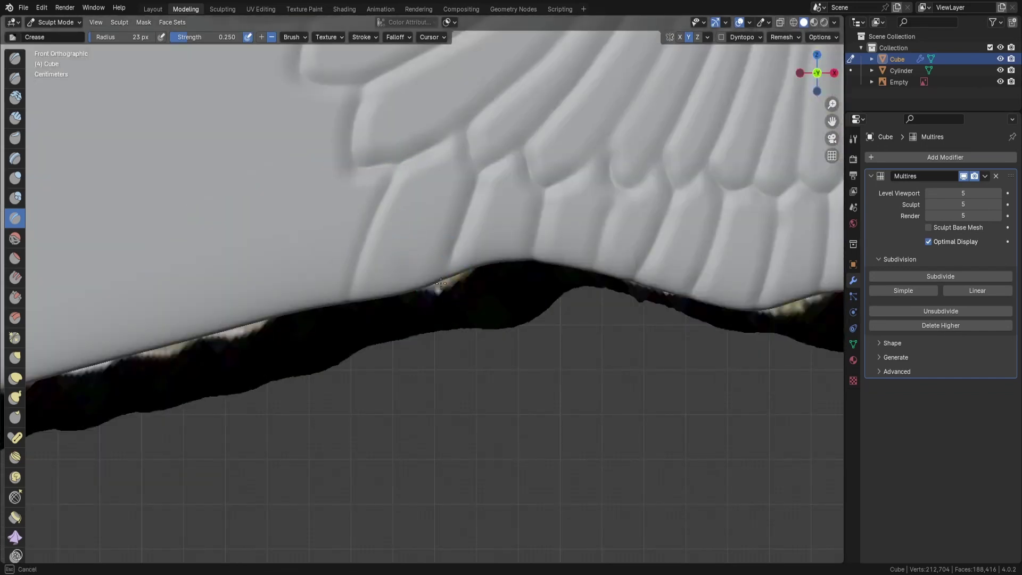
pyautogui.scroll(-1, 570, 270)
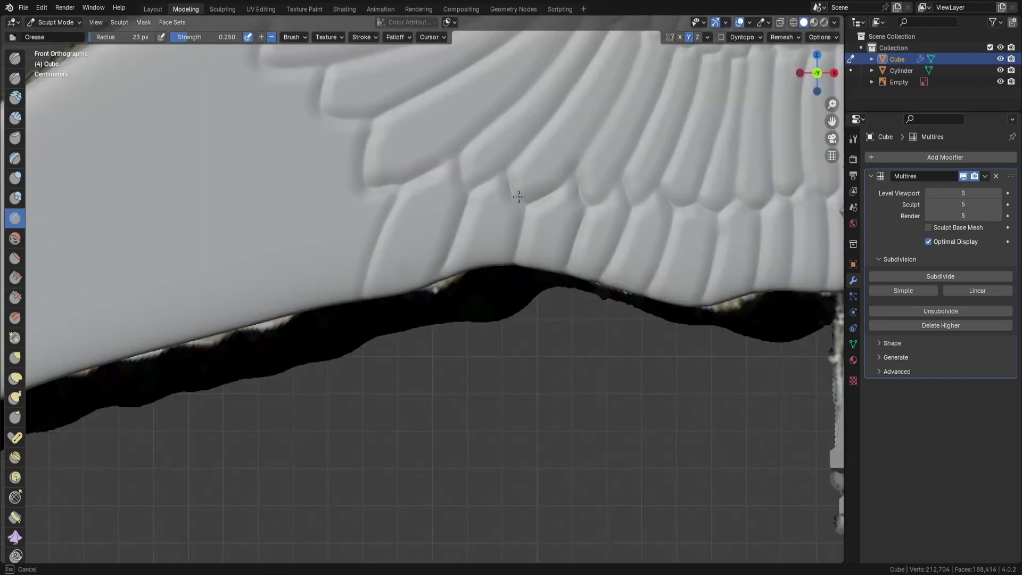
pyautogui.scroll(-3, 482, 174)
pyautogui.scroll(-2, 358, 264)
# Crease grooves along the wing's upper edge and down the blade's lower curve.
pyautogui.scroll(5, 276, 296)
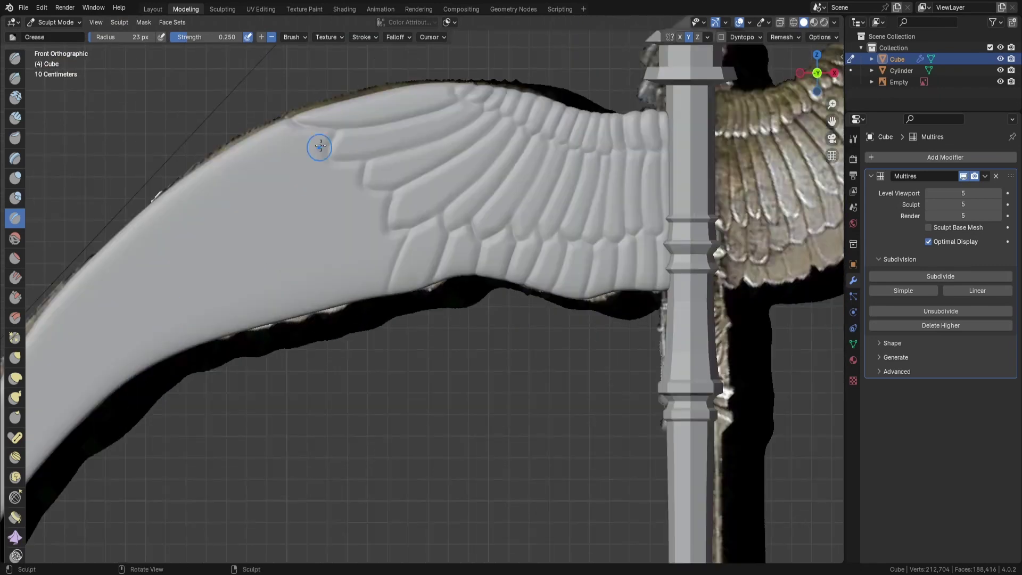
pyautogui.moveTo(320, 147); pyautogui.dragTo(163, 207)
pyautogui.scroll(-3, 196, 190)
pyautogui.scroll(3, 390, 173)
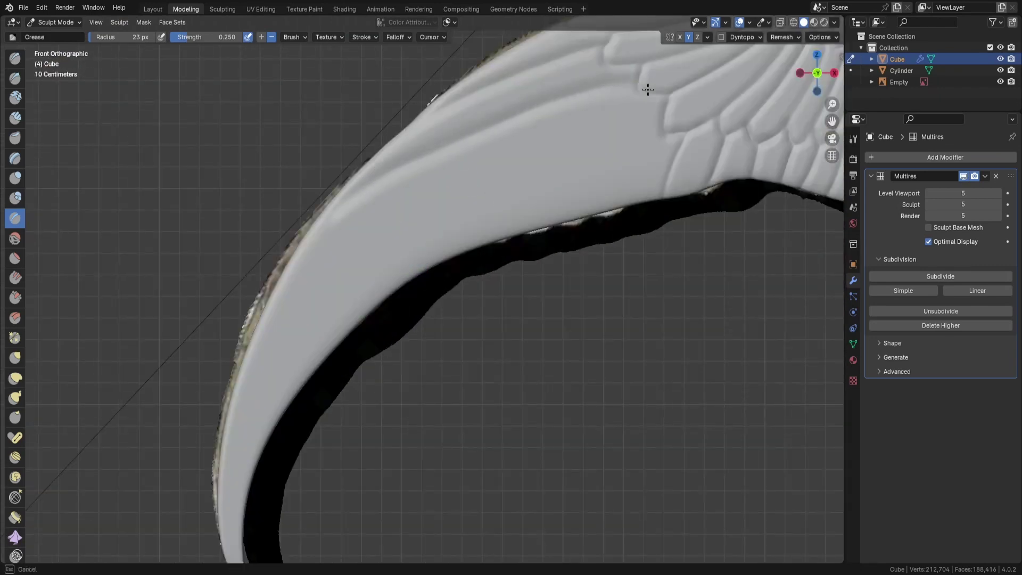
pyautogui.moveTo(648, 90)
pyautogui.mouseDown()
pyautogui.moveTo(324, 221)
pyautogui.moveTo(617, 85)
pyautogui.mouseUp()
pyautogui.scroll(-3, 669, 95)
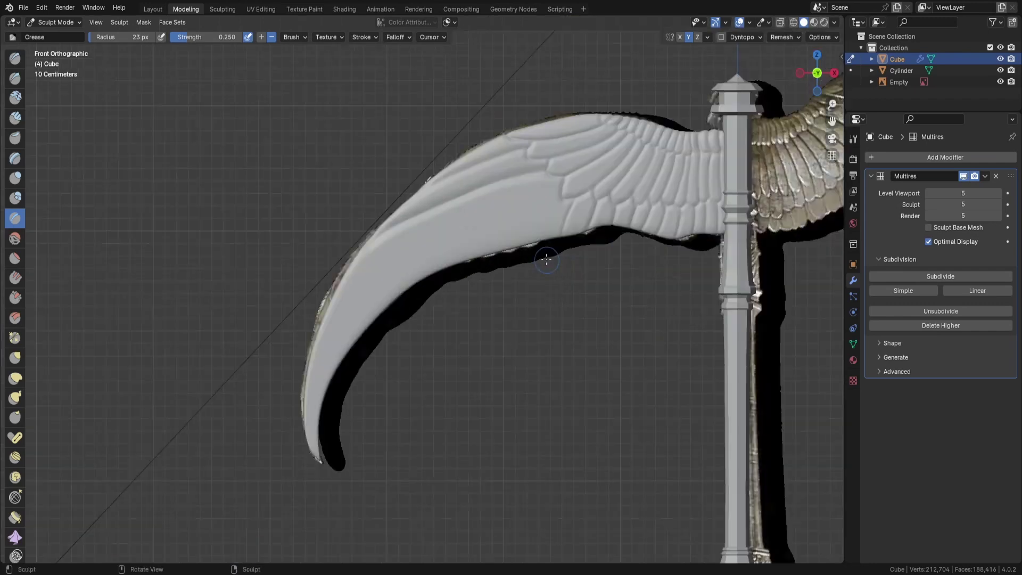
pyautogui.scroll(3, 318, 380)
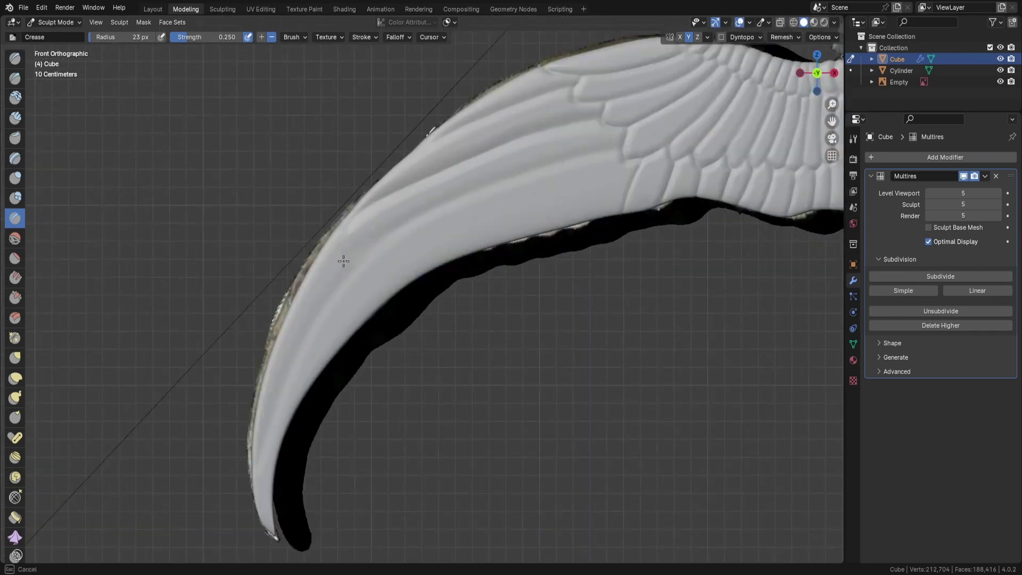
pyautogui.moveTo(343, 261); pyautogui.dragTo(262, 445)
pyautogui.scroll(-3, 579, 183)
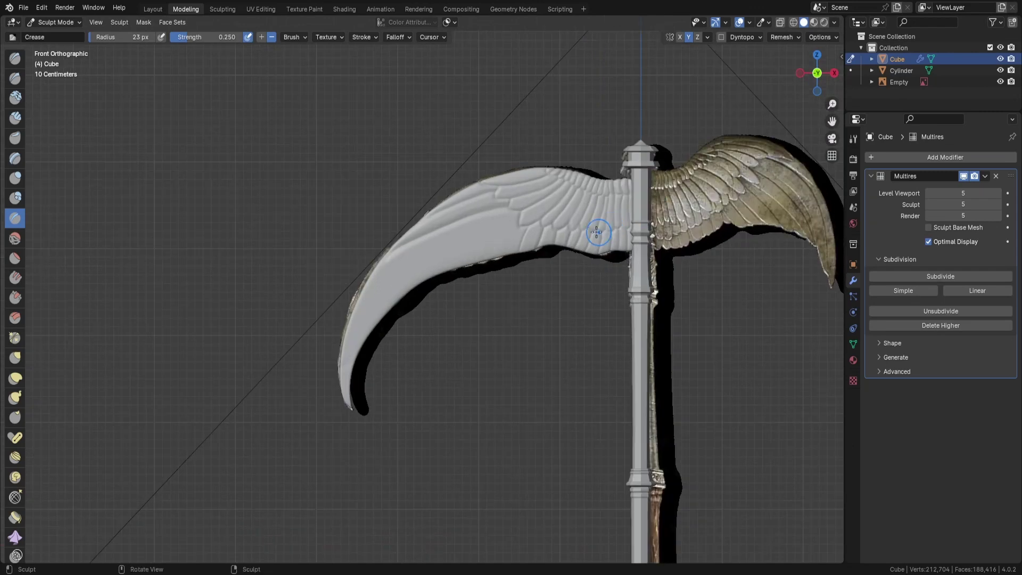
pyautogui.scroll(2, 597, 232)
# Add more crease strokes, bring the blade tip into view, and shrink the brush to 19 px.
pyautogui.moveTo(596, 191); pyautogui.dragTo(466, 252)
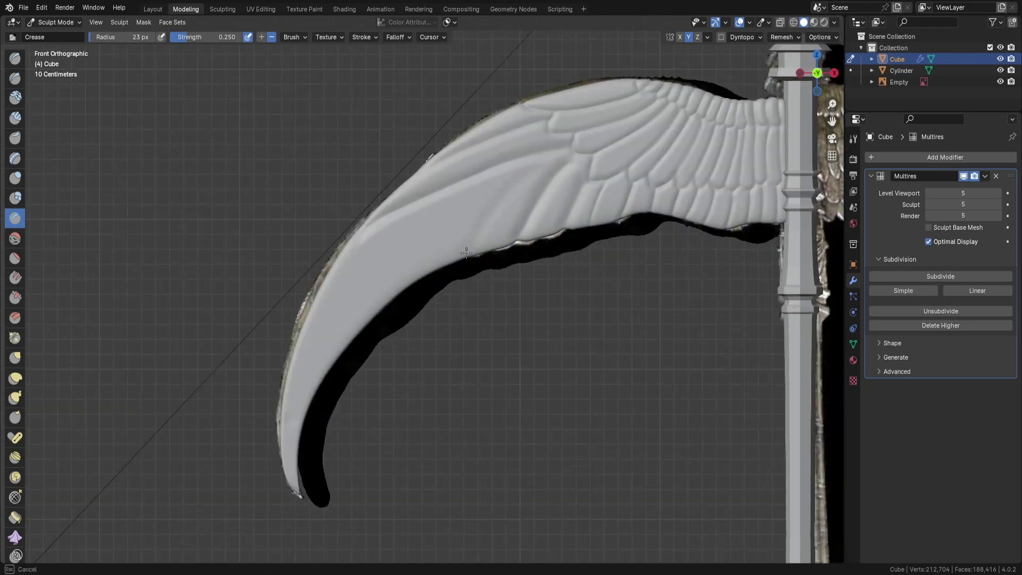
pyautogui.scroll(-3, 554, 226)
pyautogui.scroll(3, 509, 207)
pyautogui.moveTo(532, 155)
pyautogui.mouseDown()
pyautogui.moveTo(492, 228)
pyautogui.moveTo(479, 168)
pyautogui.mouseUp()
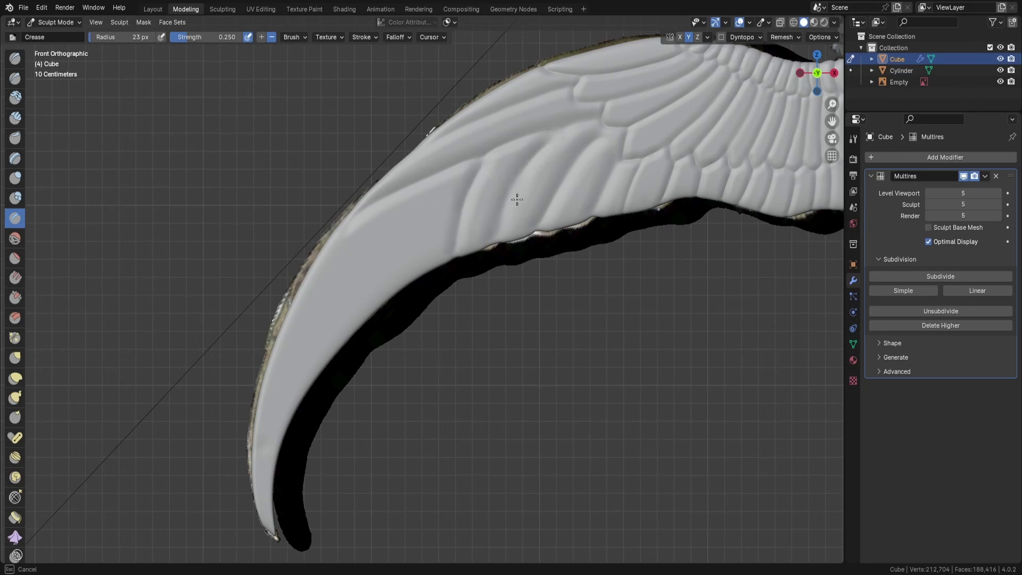
pyautogui.scroll(1, 454, 160)
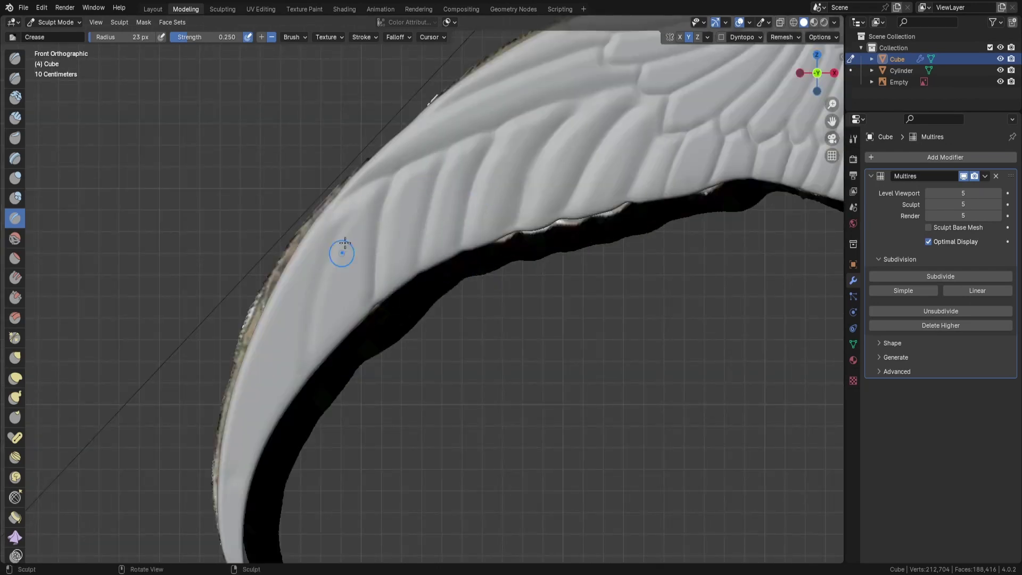
pyautogui.click(324, 350)
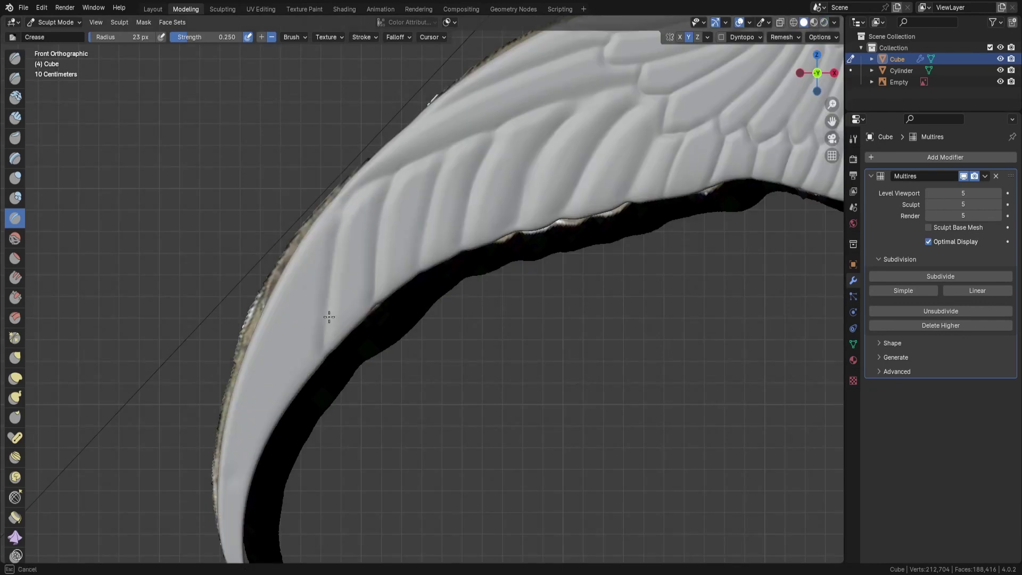
pyautogui.keyDown('shift'); pyautogui.moveTo(294, 376); pyautogui.dragTo(391, 230, button='middle'); pyautogui.keyUp('shift')
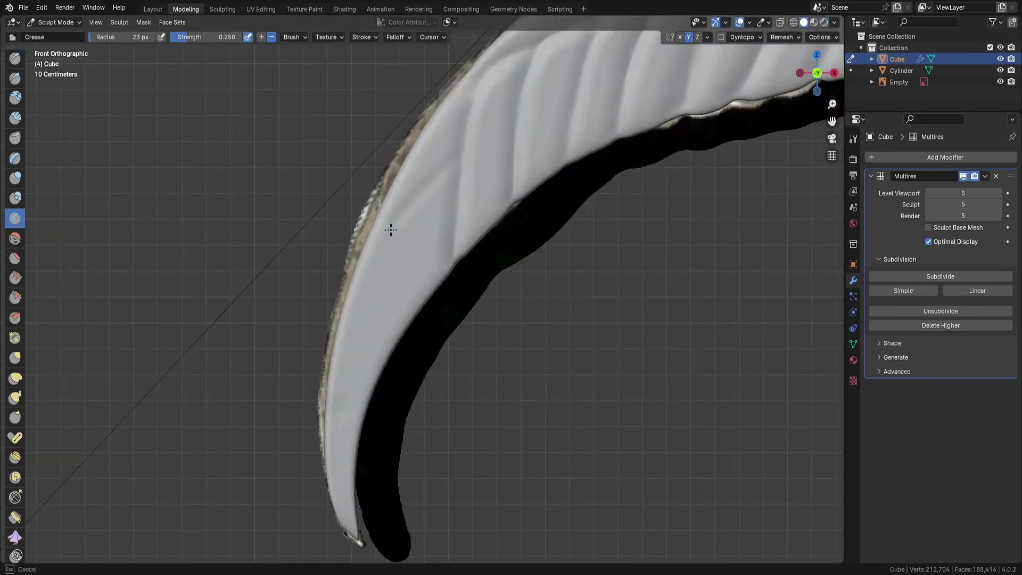
pyautogui.press('[')
pyautogui.press('[')
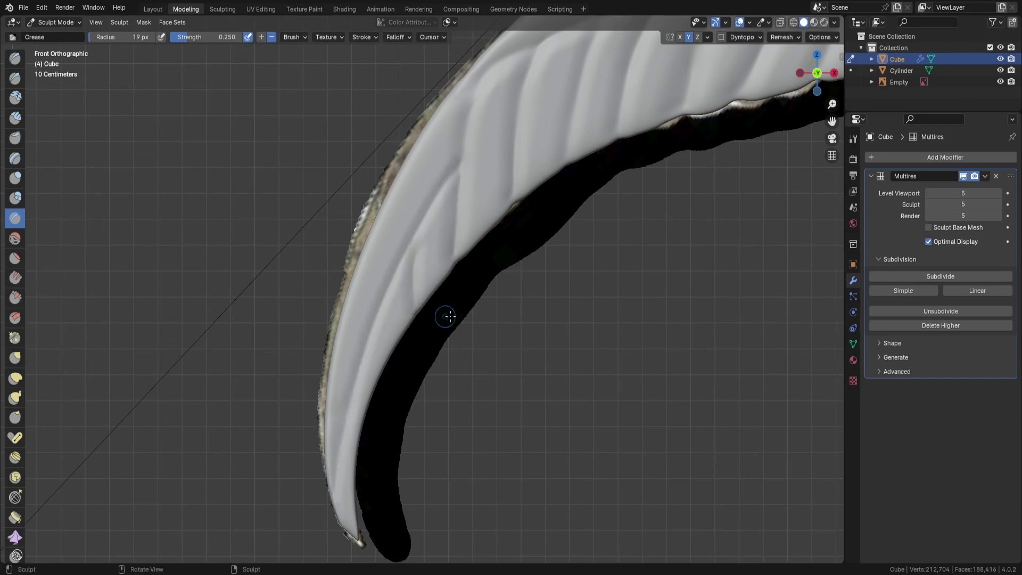
pyautogui.scroll(-8, 445, 315)
pyautogui.scroll(5, 548, 149)
pyautogui.scroll(2, 226, 375)
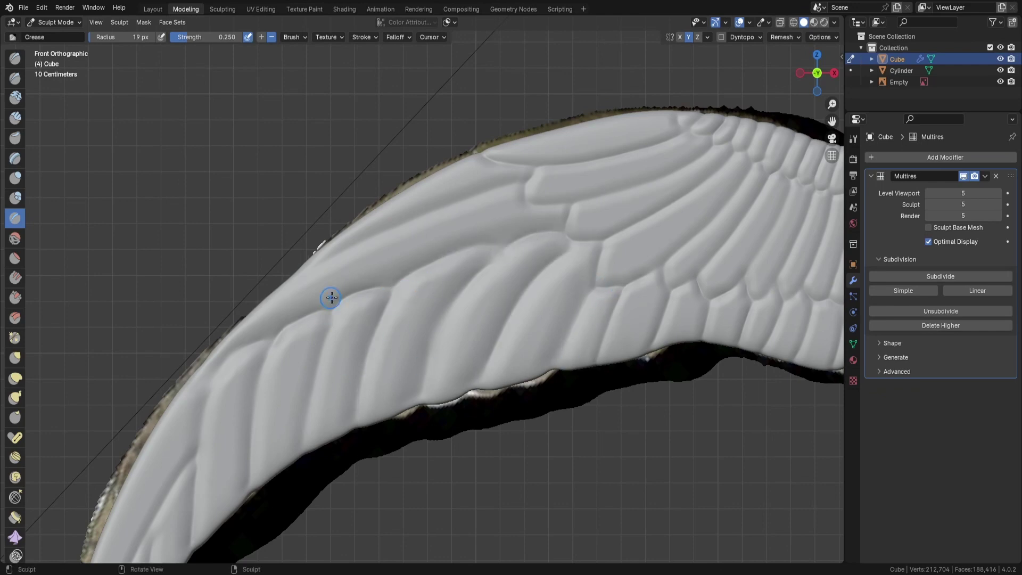
# Use the Grab brush to pull the blade's lower edge into separate feather tips.
pyautogui.press('g')
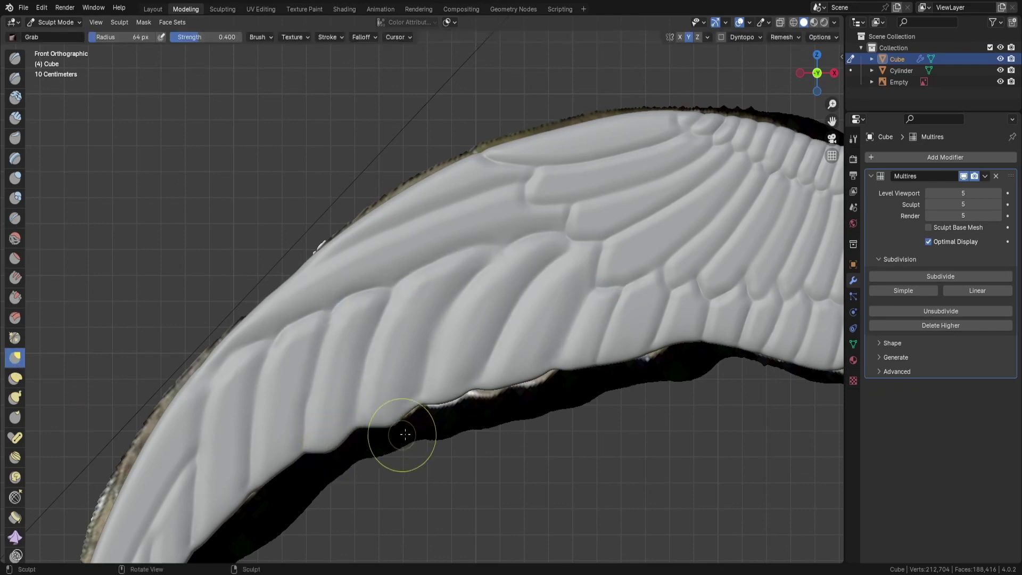
pyautogui.moveTo(399, 433); pyautogui.dragTo(500, 403)
pyautogui.press('f')
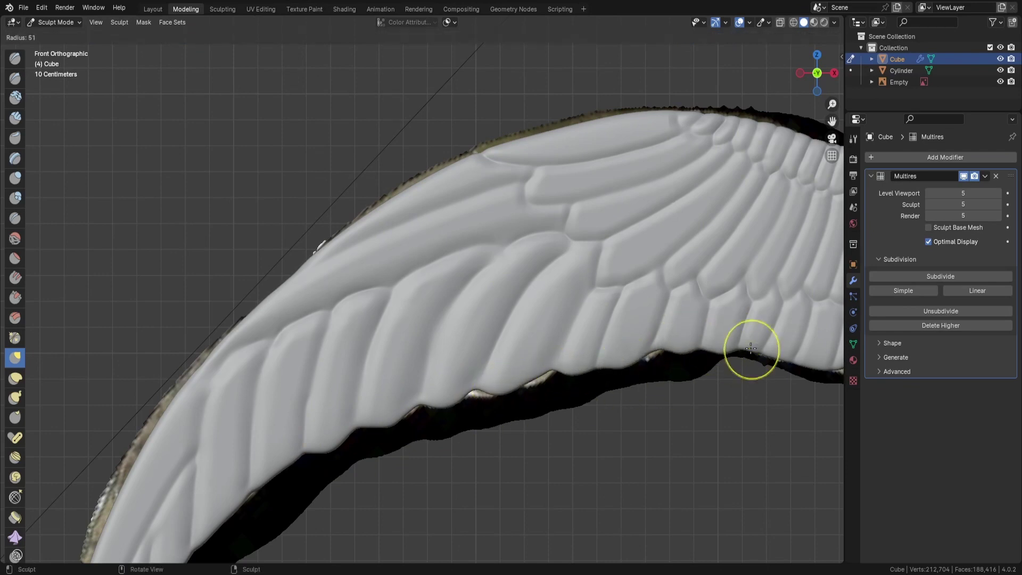
pyautogui.hotkey('ctrl', 'z')
pyautogui.scroll(-3, 681, 391)
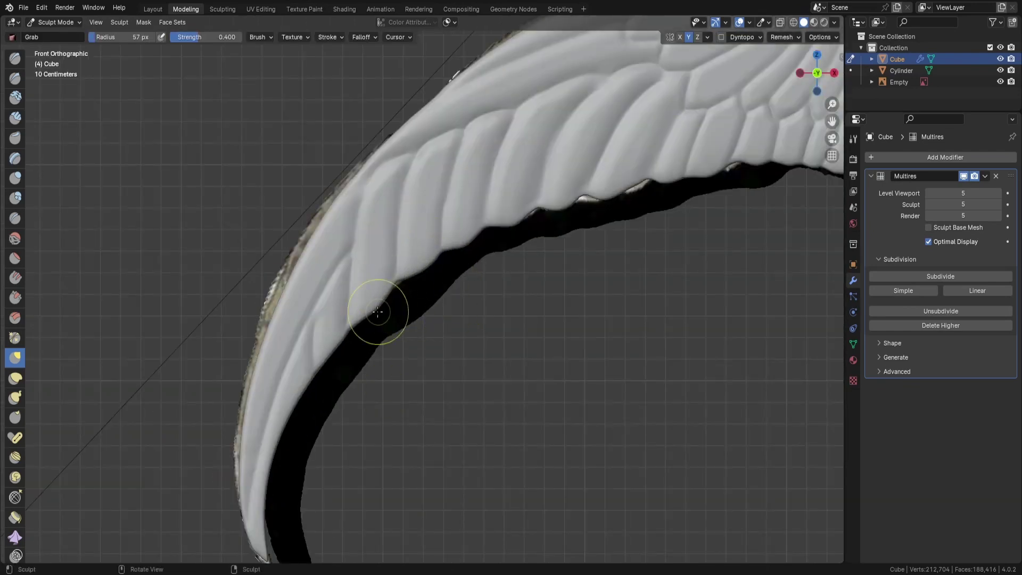
pyautogui.scroll(-5, 529, 274)
pyautogui.scroll(5, 529, 275)
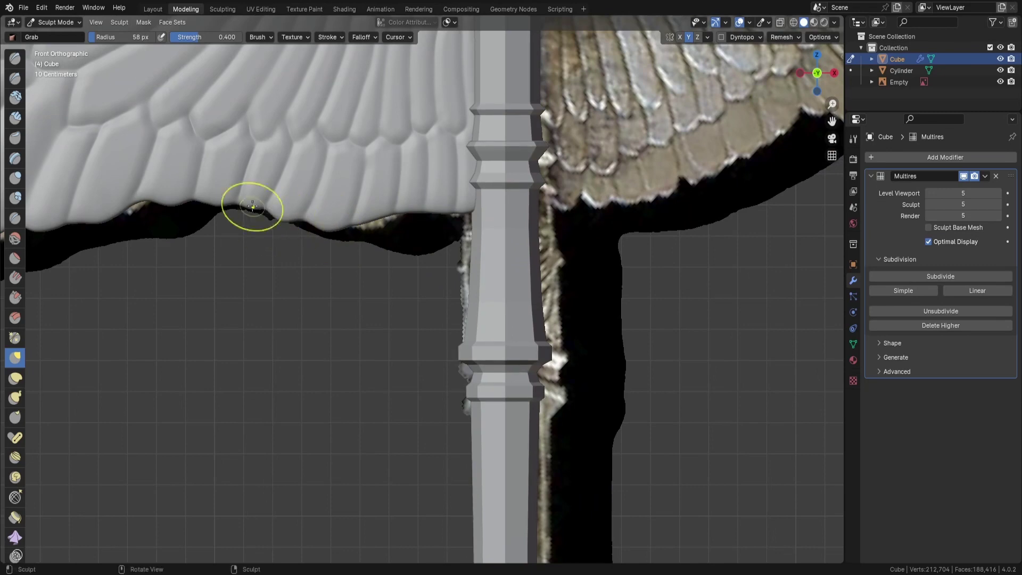
pyautogui.moveTo(250, 210); pyautogui.dragTo(440, 235)
# Return to Front view, save Scythe2.blend, resize the brush, and switch to the Crease brush (Shift+C).
pyautogui.scroll(-5, 418, 182)
pyautogui.scroll(-3, 368, 235)
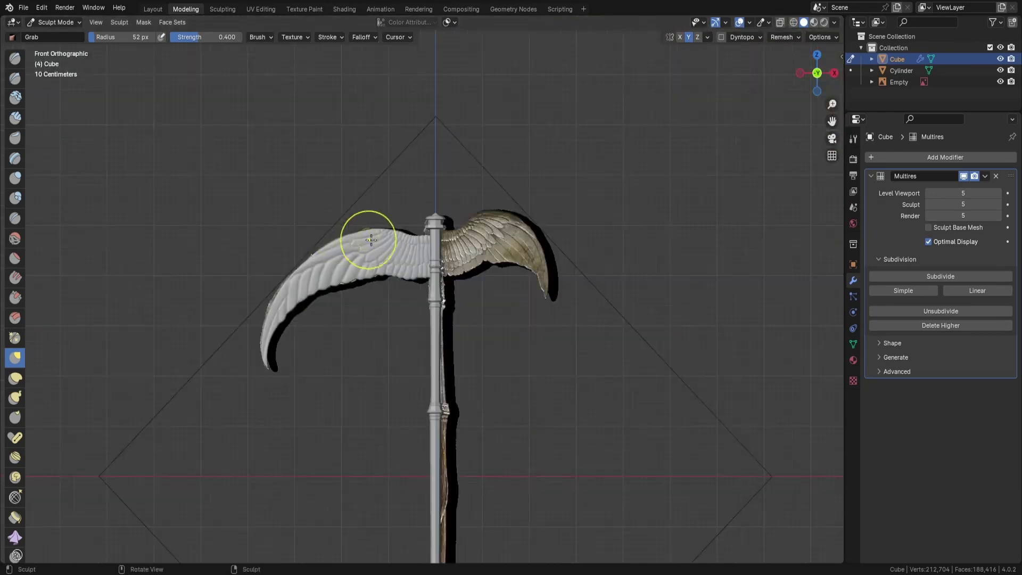
pyautogui.moveTo(367, 235); pyautogui.dragTo(504, 264, button='middle')
pyautogui.press('KP_1')
pyautogui.hotkey('ctrl', 's')
pyautogui.press('f')
pyautogui.click(287, 213)
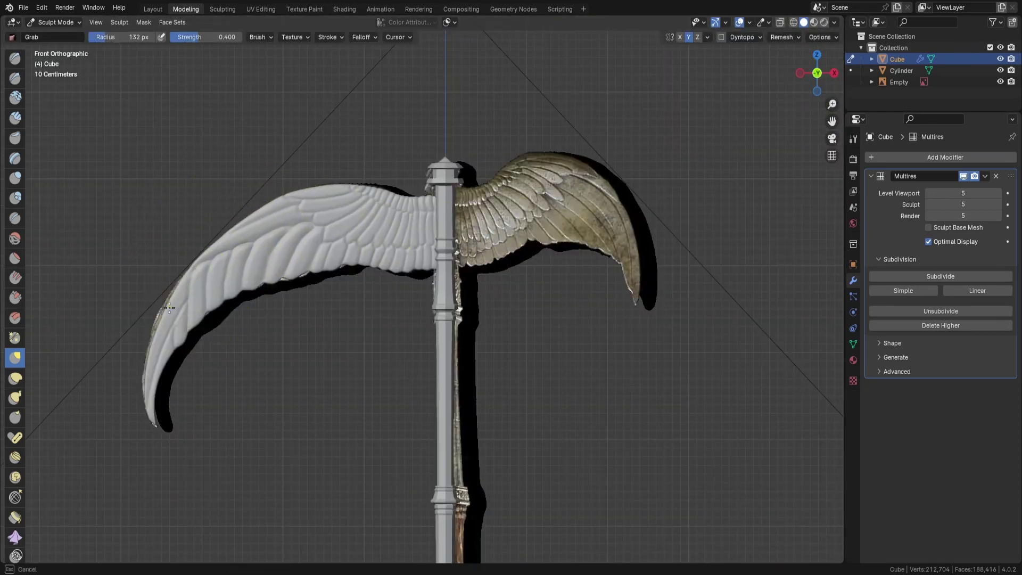
pyautogui.scroll(1, 373, 186)
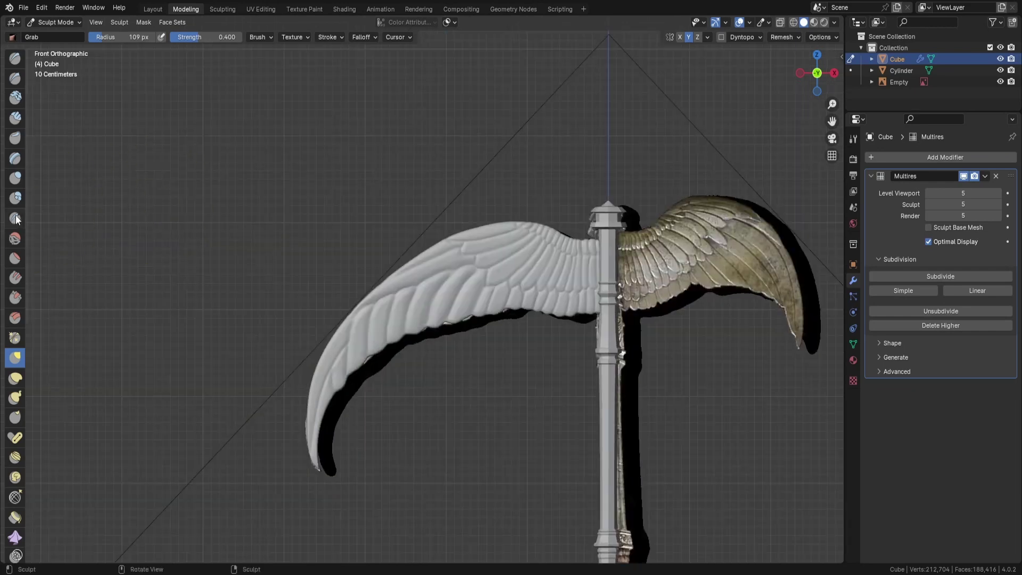
pyautogui.hotkey('shift', 'c')
pyautogui.scroll(3, 541, 183)
pyautogui.scroll(2, 195, 302)
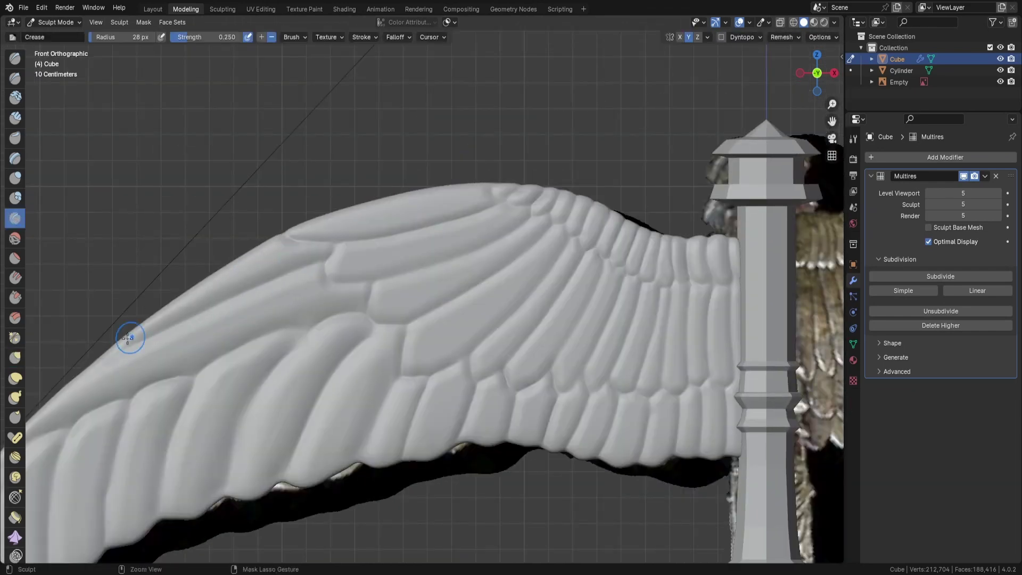
# Shrink the Crease brush to 19 px and carve creases along the first feather edges.
pyautogui.press('f')
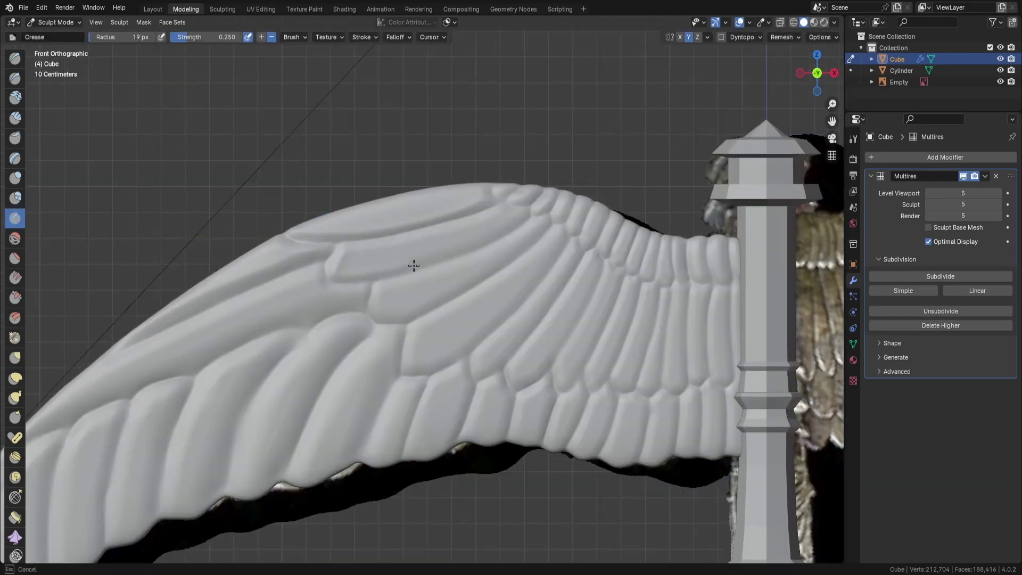
pyautogui.click(486, 269)
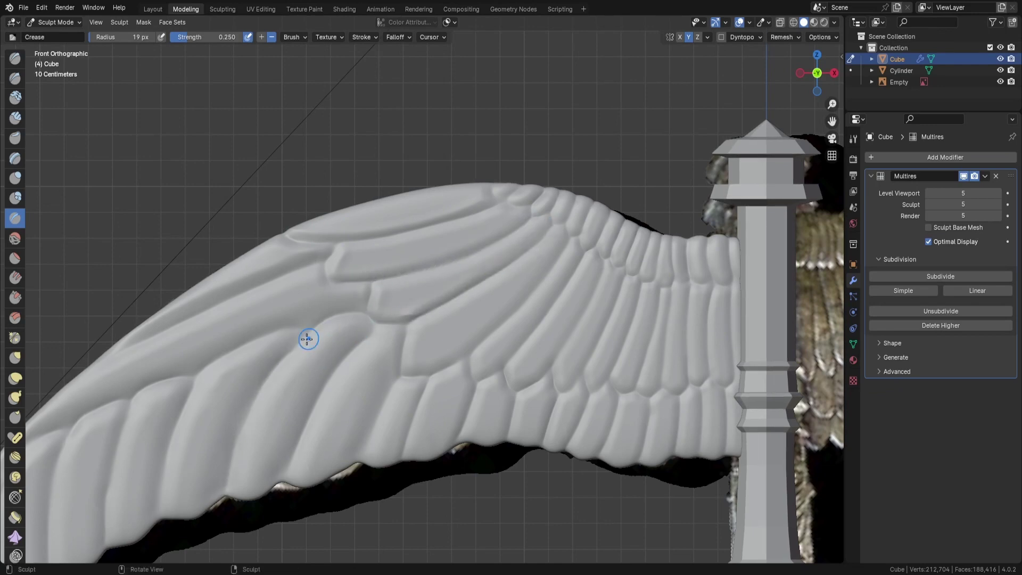
pyautogui.moveTo(308, 337); pyautogui.dragTo(308, 347)
pyautogui.moveTo(412, 397); pyautogui.dragTo(421, 429)
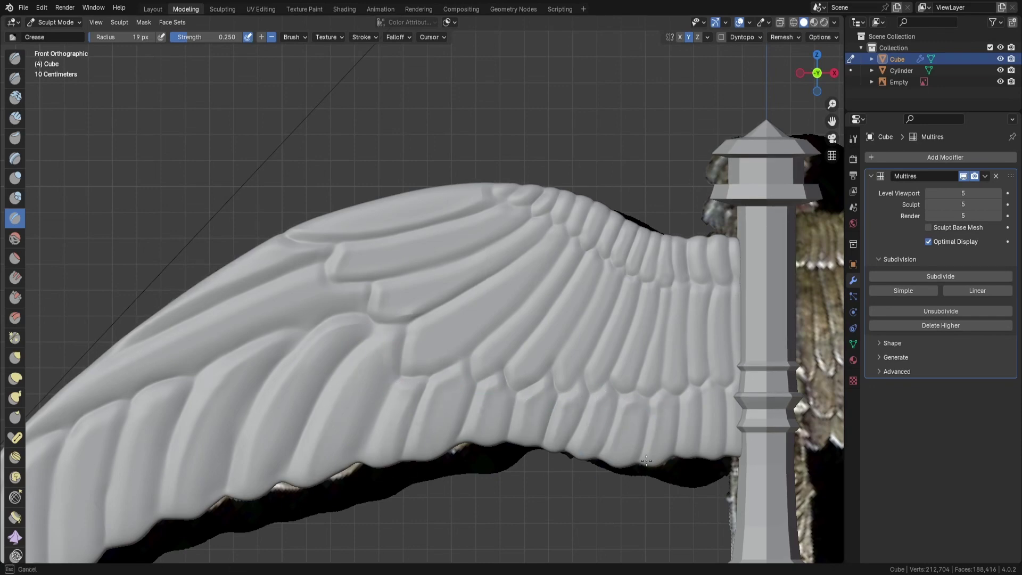
pyautogui.scroll(3, 231, 231)
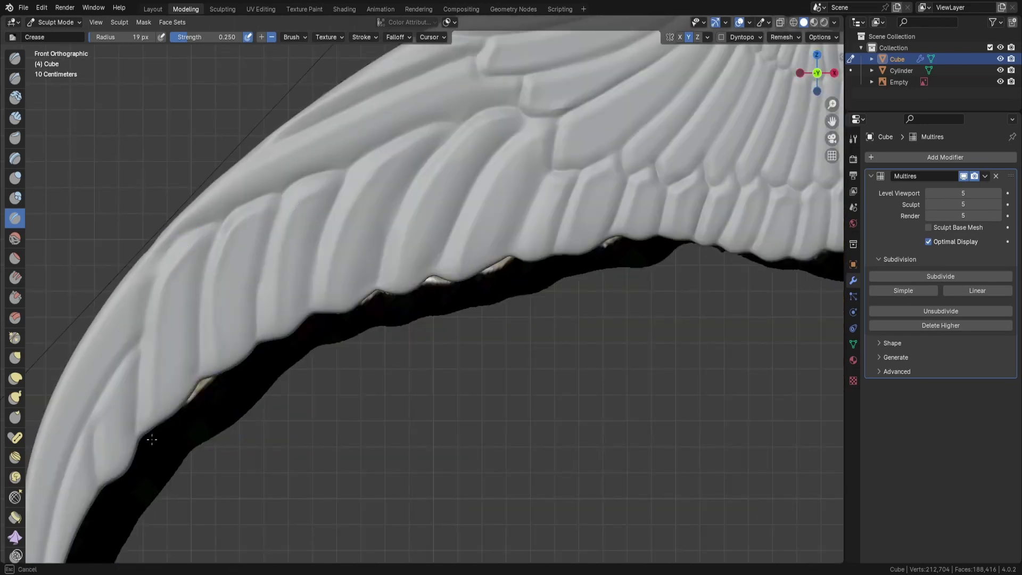
pyautogui.keyDown('shift'); pyautogui.moveTo(166, 420); pyautogui.dragTo(536, 151, button='middle'); pyautogui.keyUp('shift')
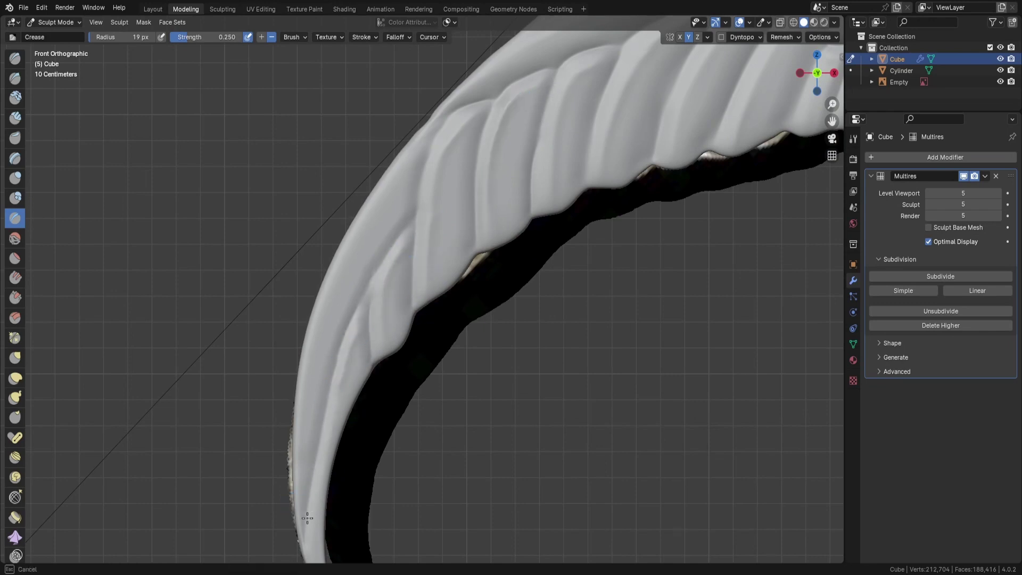
pyautogui.scroll(-4, 656, 213)
pyautogui.scroll(4, 656, 213)
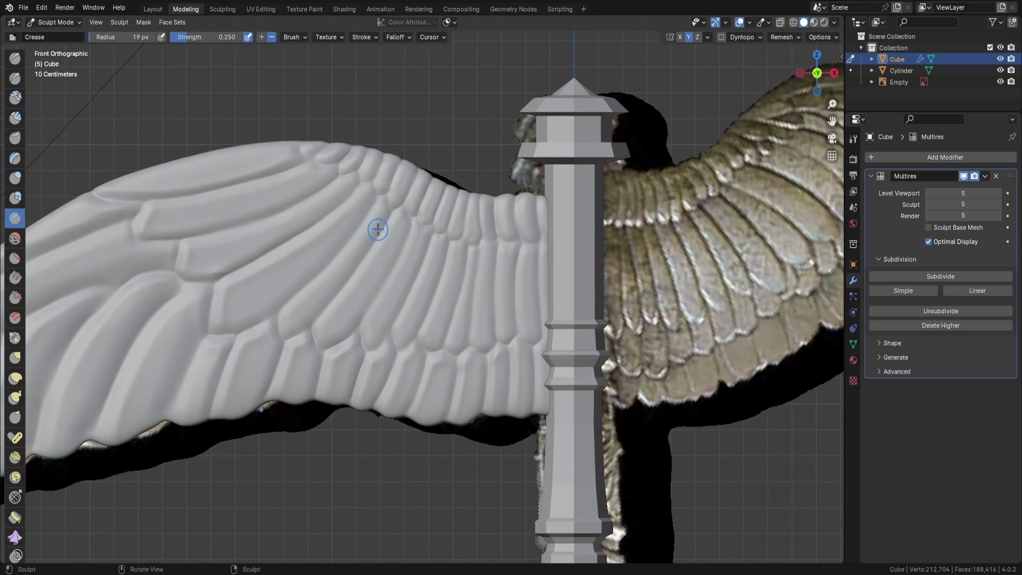
# Crease the feather separations near the pole and along the lower edge, saving Scythe2.blend.
pyautogui.keyDown('ctrl'); pyautogui.moveTo(376, 228); pyautogui.dragTo(354, 269, button='middle'); pyautogui.keyUp('ctrl')
pyautogui.keyDown('ctrl'); pyautogui.moveTo(347, 234); pyautogui.dragTo(406, 217, button='middle'); pyautogui.keyUp('ctrl')
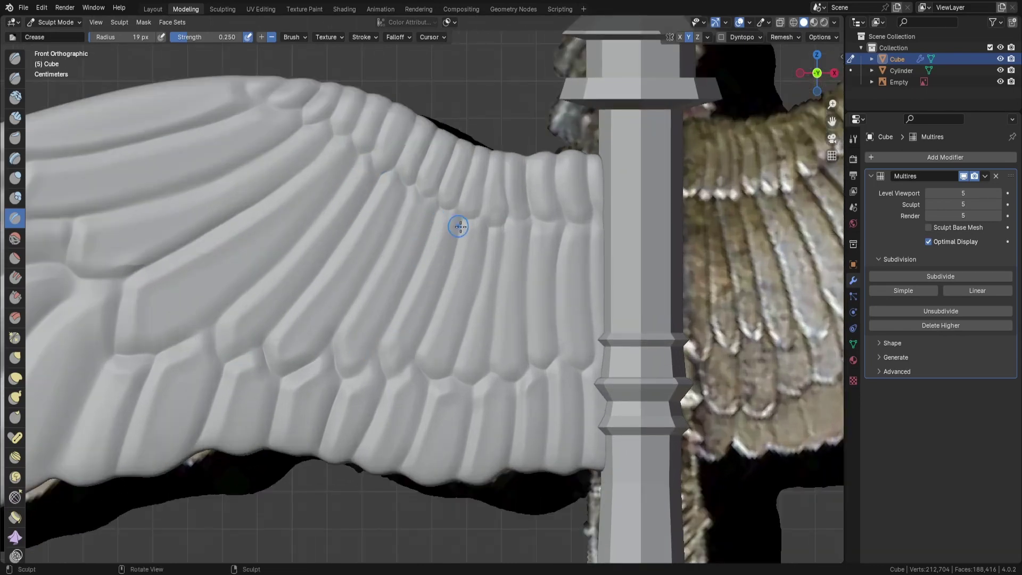
pyautogui.keyDown('ctrl'); pyautogui.moveTo(338, 325); pyautogui.dragTo(474, 265, button='middle'); pyautogui.keyUp('ctrl')
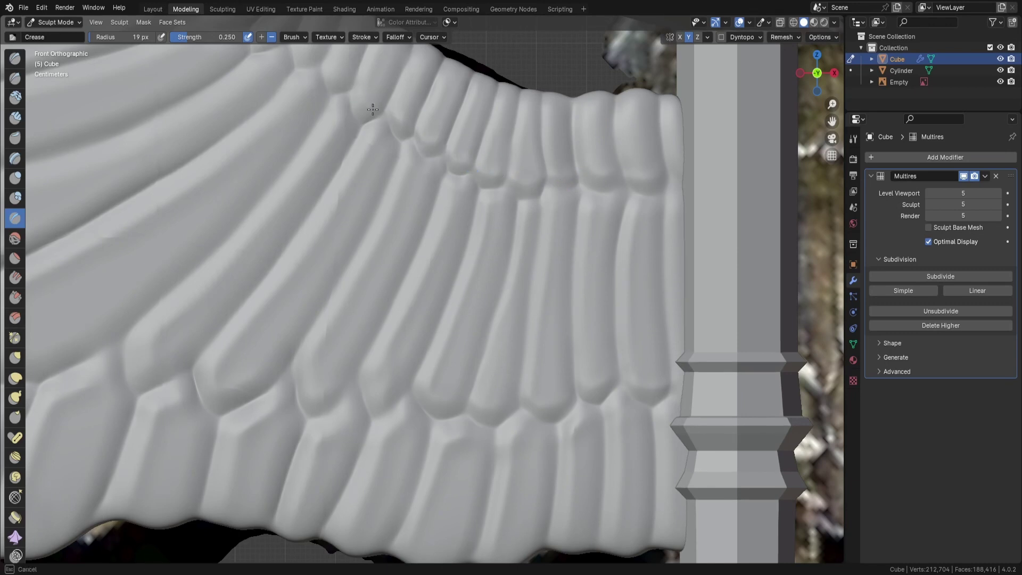
pyautogui.scroll(-8, 459, 310)
pyautogui.hotkey('ctrl', 's')
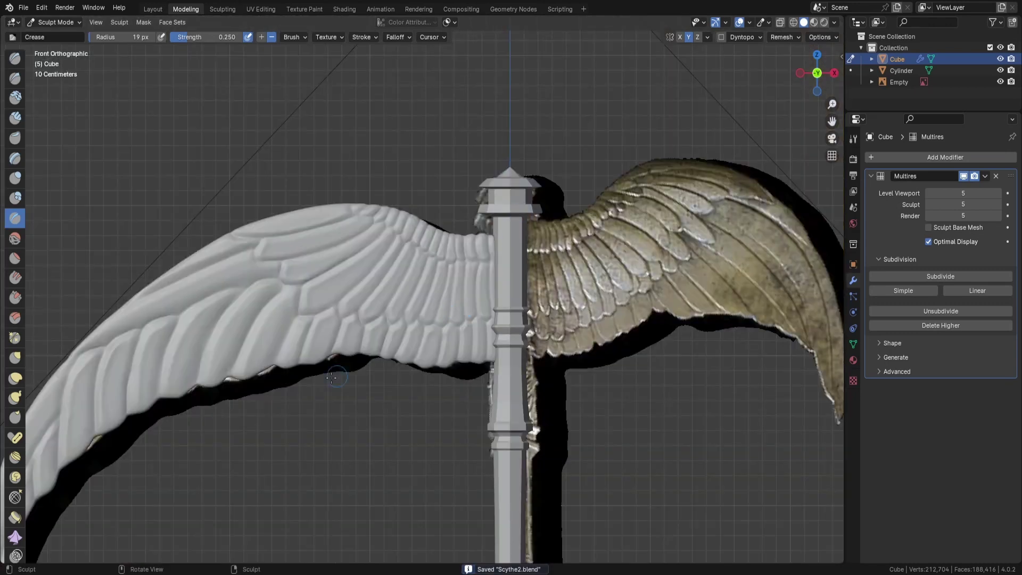
pyautogui.scroll(2, 332, 377)
pyautogui.keyDown('ctrl'); pyautogui.moveTo(182, 383); pyautogui.dragTo(416, 279, button='middle'); pyautogui.keyUp('ctrl')
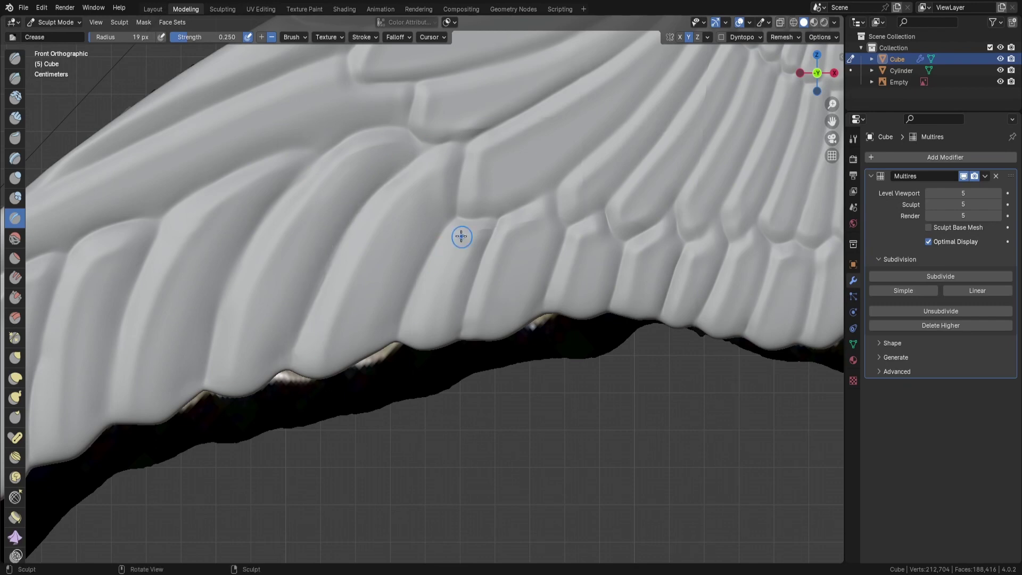
# Crease one more feather line seen from below, save again, and leave Sculpt Mode.
pyautogui.press('Home')
pyautogui.hotkey('ctrl', 's')
pyautogui.scroll(4, 458, 245)
pyautogui.moveTo(457, 245)
pyautogui.mouseDown(button='middle')
pyautogui.moveTo(596, 299)
pyautogui.moveTo(445, 270)
pyautogui.moveTo(423, 150)
pyautogui.moveTo(433, 137)
pyautogui.mouseUp(button='middle')
pyautogui.scroll(2, 445, 270)
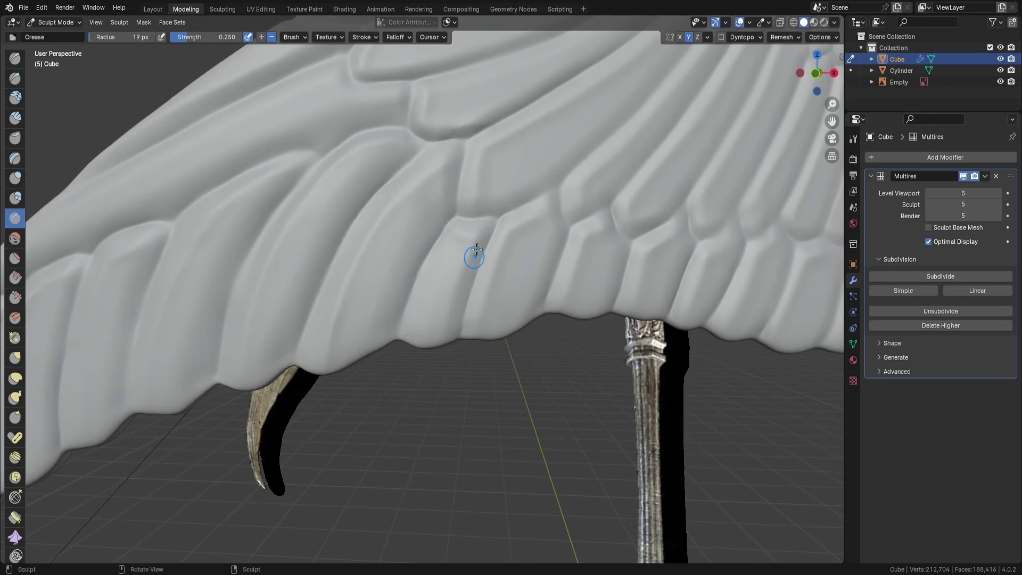
pyautogui.moveTo(664, 230); pyautogui.dragTo(626, 236)
pyautogui.press('KP_1')
pyautogui.hotkey('ctrl', 's')
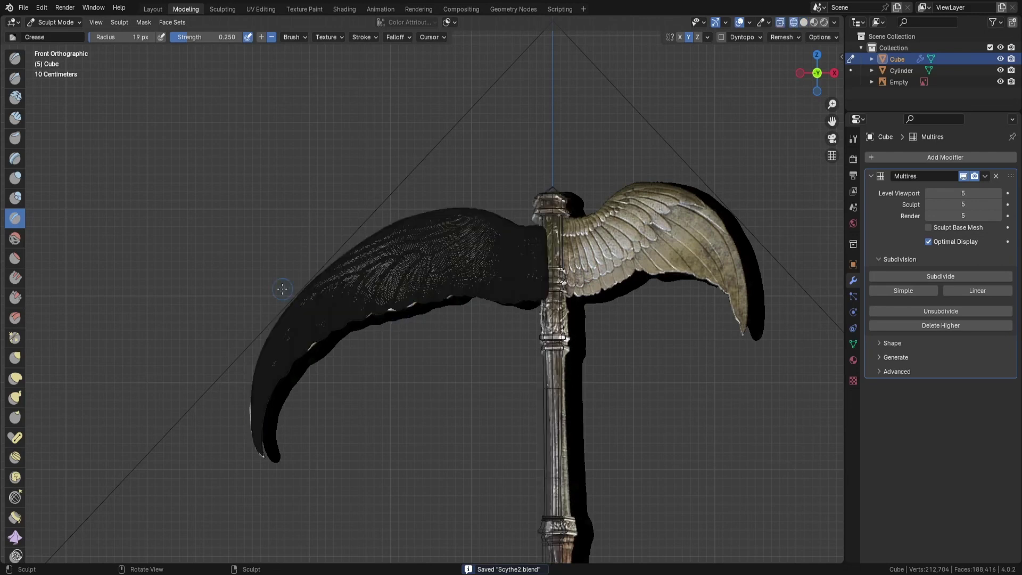
pyautogui.click(55, 22)
# Duplicate the wing as Cube.001 and position and scale it over the right wing in X-ray.
pyautogui.press('KP_7')
pyautogui.hotkey('shift', 'd')
pyautogui.press('Escape')
pyautogui.press('KP_1')
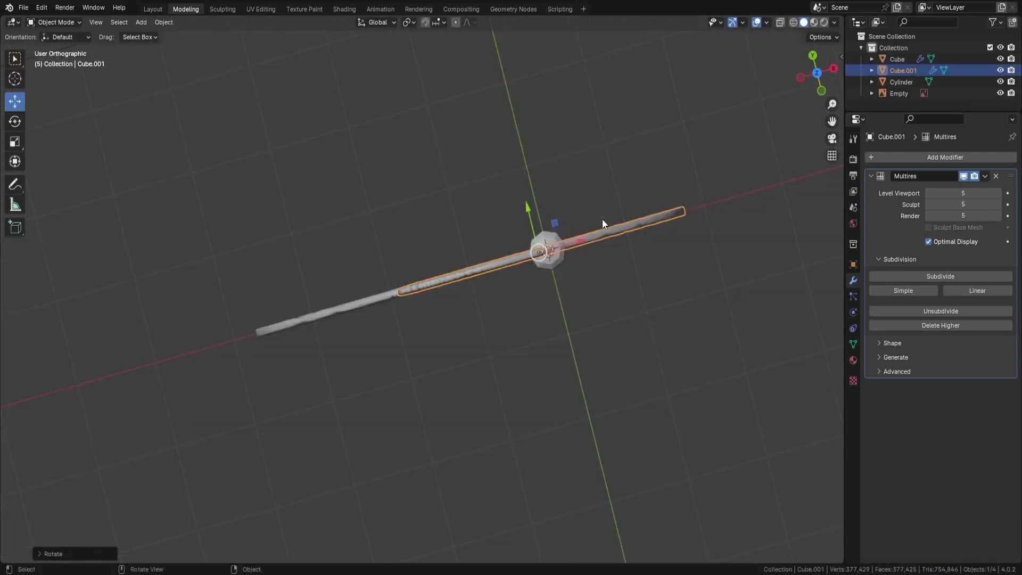
pyautogui.scroll(4, 787, 182)
pyautogui.hotkey('alt', 'z')
pyautogui.press('g')
pyautogui.click(529, 215)
pyautogui.press('g')
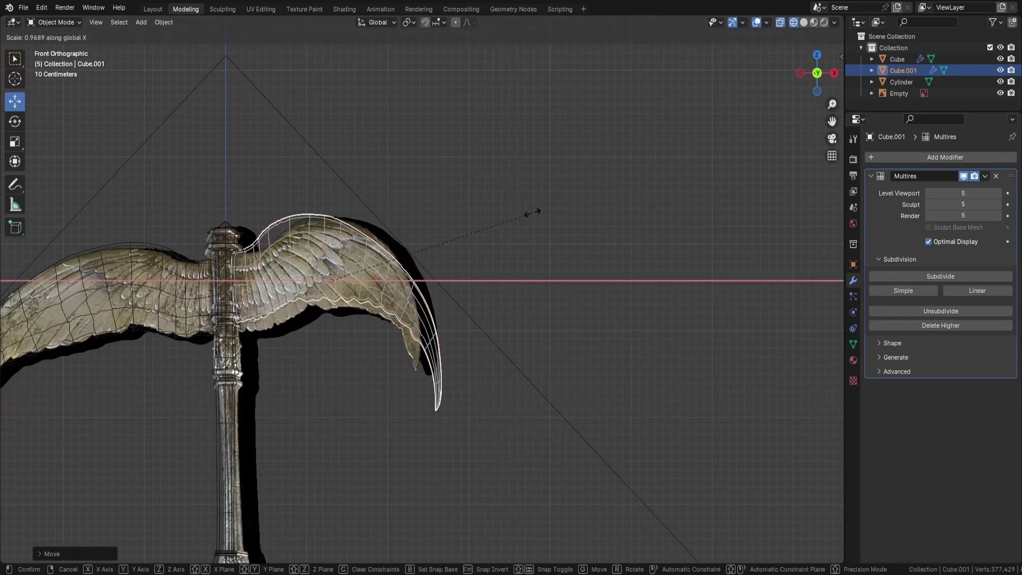
pyautogui.click(570, 250)
# Grab-sculpt the duplicate's tip and upper edge to match the reference, ending at 27 px brush.
pyautogui.click(55, 22)
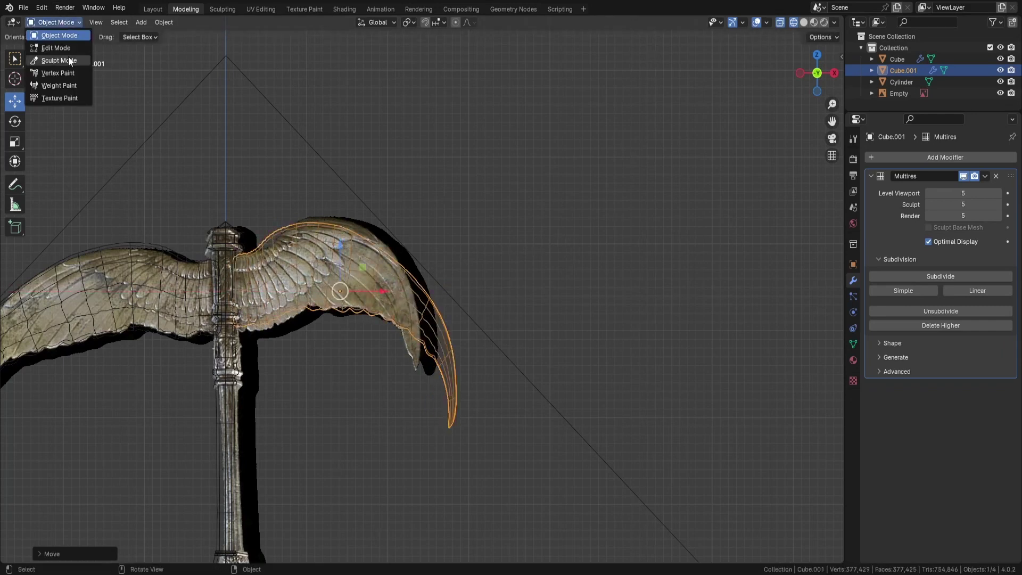
pyautogui.click(53, 58)
pyautogui.press('f')
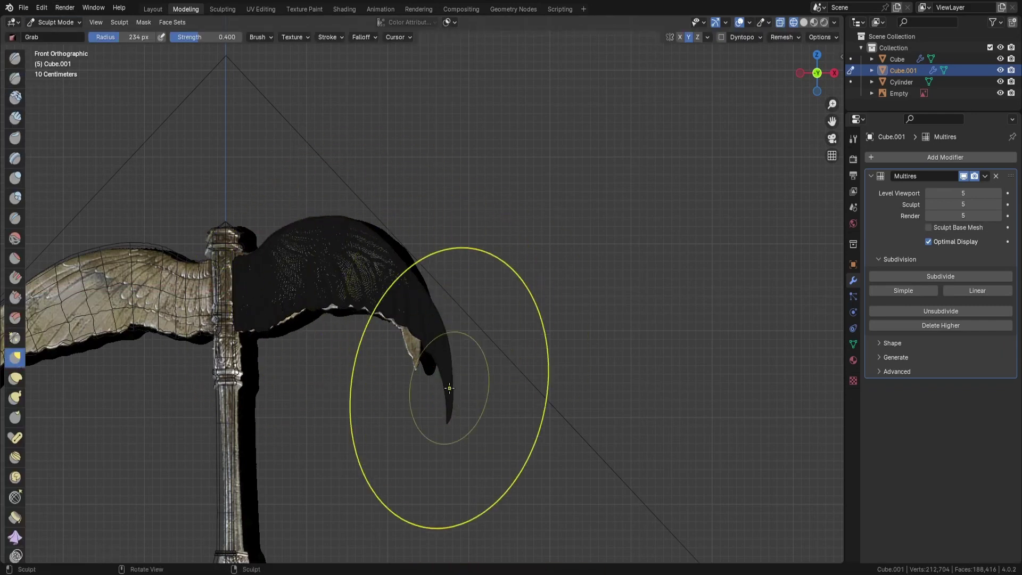
pyautogui.moveTo(447, 346); pyautogui.dragTo(428, 322)
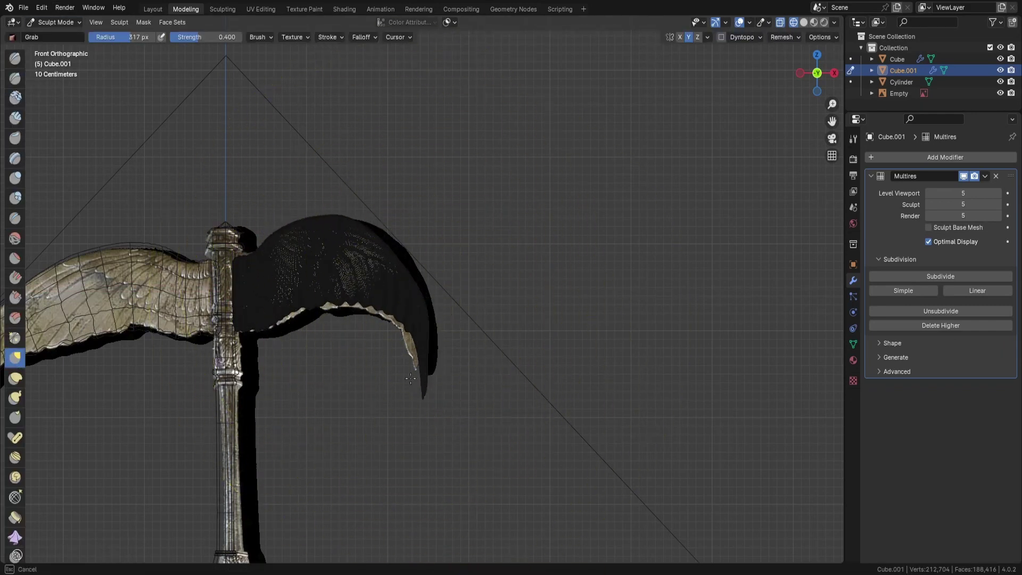
pyautogui.press('f')
pyautogui.click(421, 346)
pyautogui.moveTo(438, 370)
pyautogui.mouseDown(button='middle')
pyautogui.moveTo(459, 363)
pyautogui.moveTo(410, 376)
pyautogui.mouseUp(button='middle')
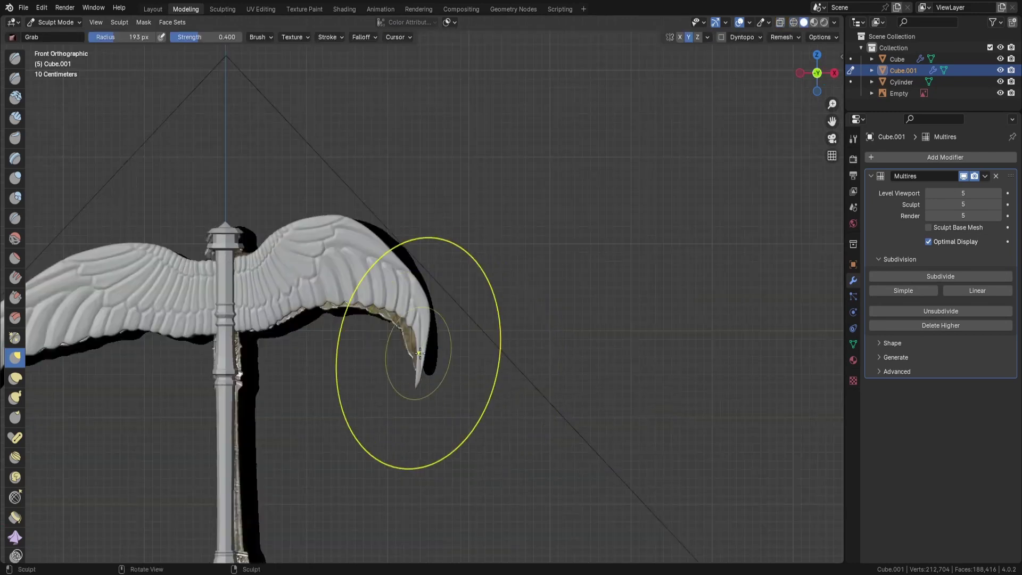
pyautogui.press('f')
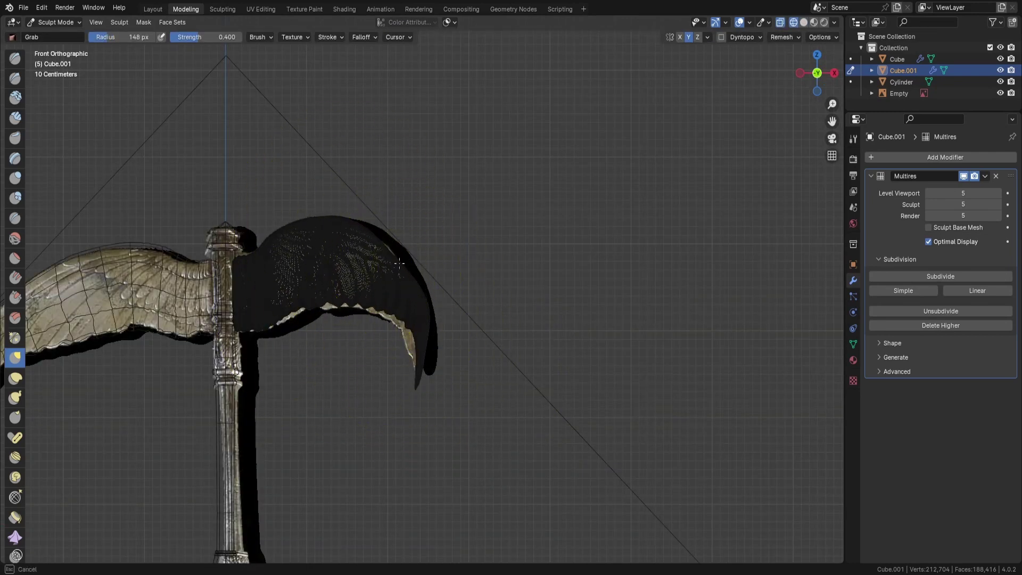
pyautogui.scroll(3, 405, 319)
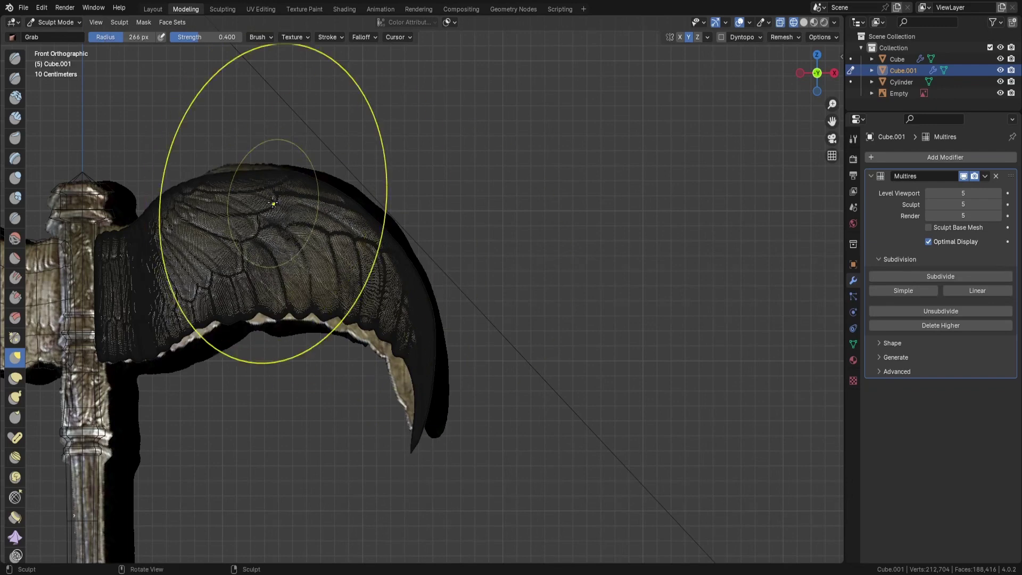
pyautogui.moveTo(260, 170); pyautogui.dragTo(83, 247)
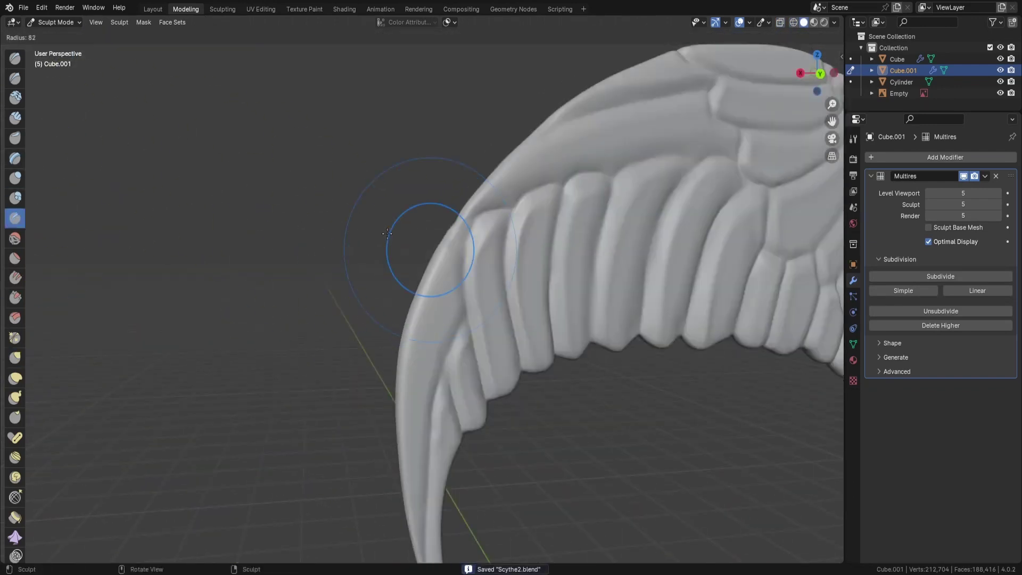
pyautogui.click(387, 233)
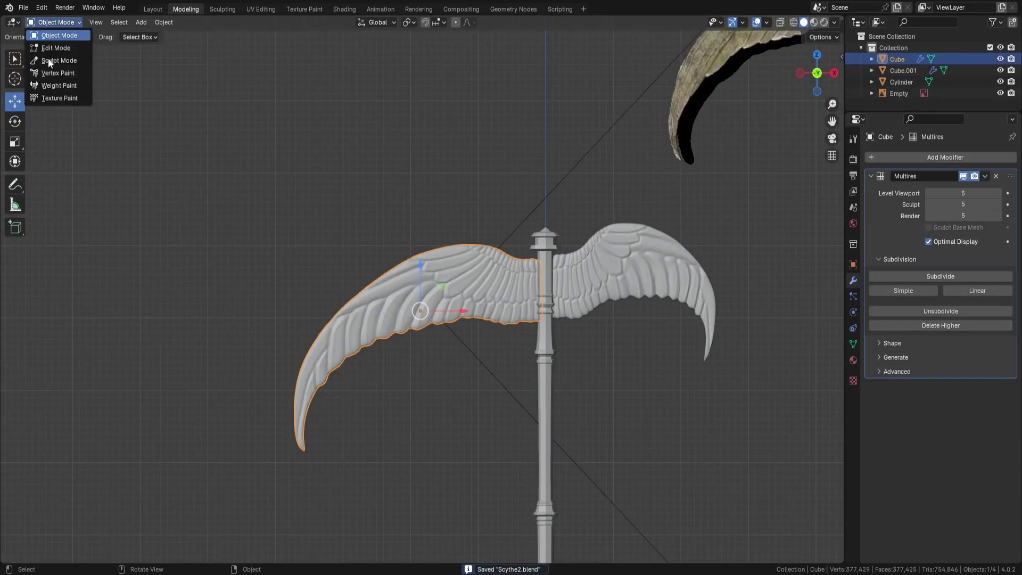
# Adjust the original wing with a larger Grab brush, then save Scythe2.blend.
pyautogui.click(48, 60)
pyautogui.press('f')
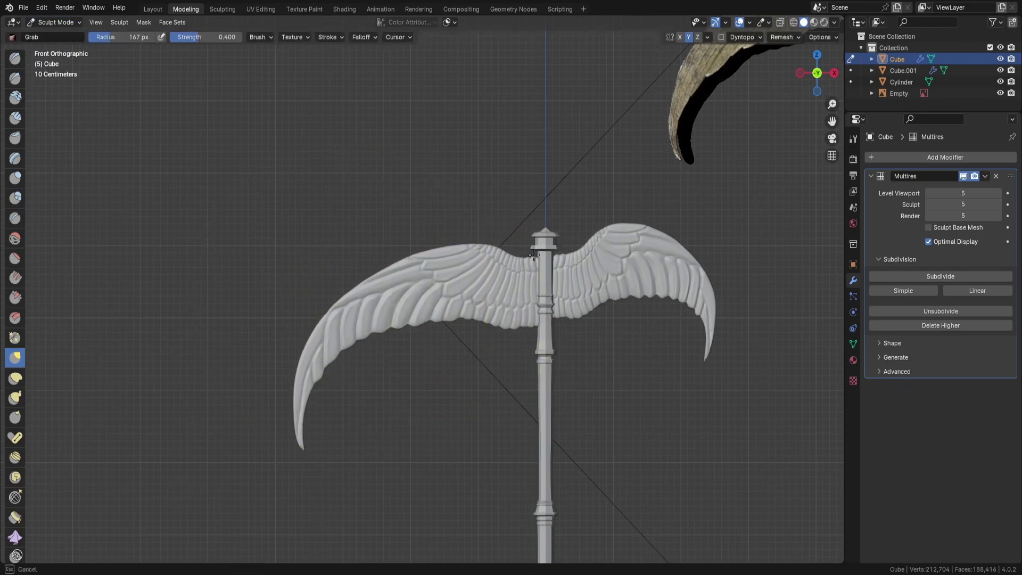
pyautogui.press('f')
pyautogui.click(388, 261)
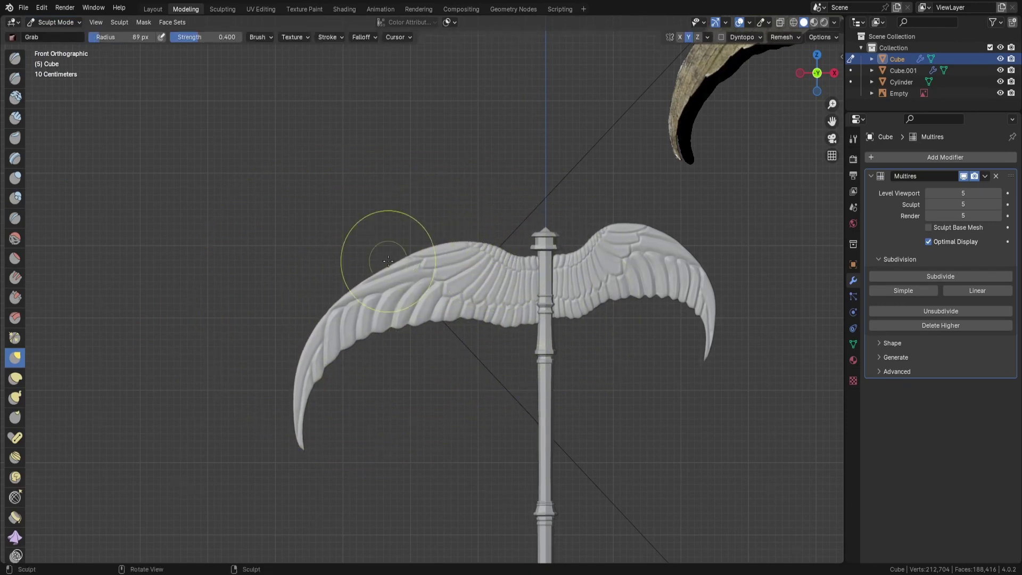
pyautogui.moveTo(516, 330); pyautogui.dragTo(509, 315, button='middle')
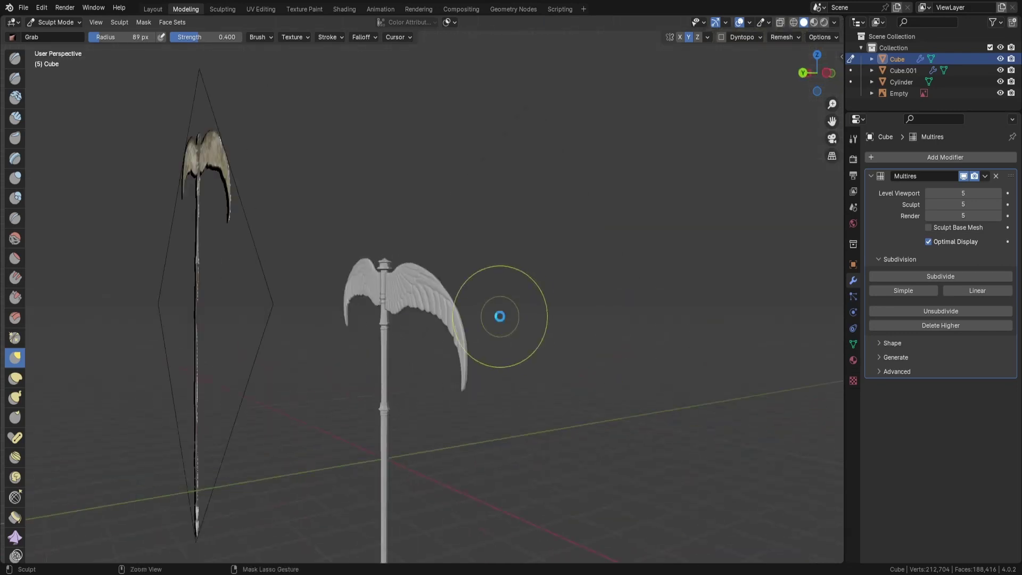
pyautogui.hotkey('ctrl', 'Tab')
pyautogui.moveTo(388, 135); pyautogui.dragTo(662, 144, button='middle')
pyautogui.hotkey('ctrl', 's')
# Select and frame the shaft Cylinder in front view and enter Edit Mode.
pyautogui.press('KP_1')
pyautogui.click(496, 260)
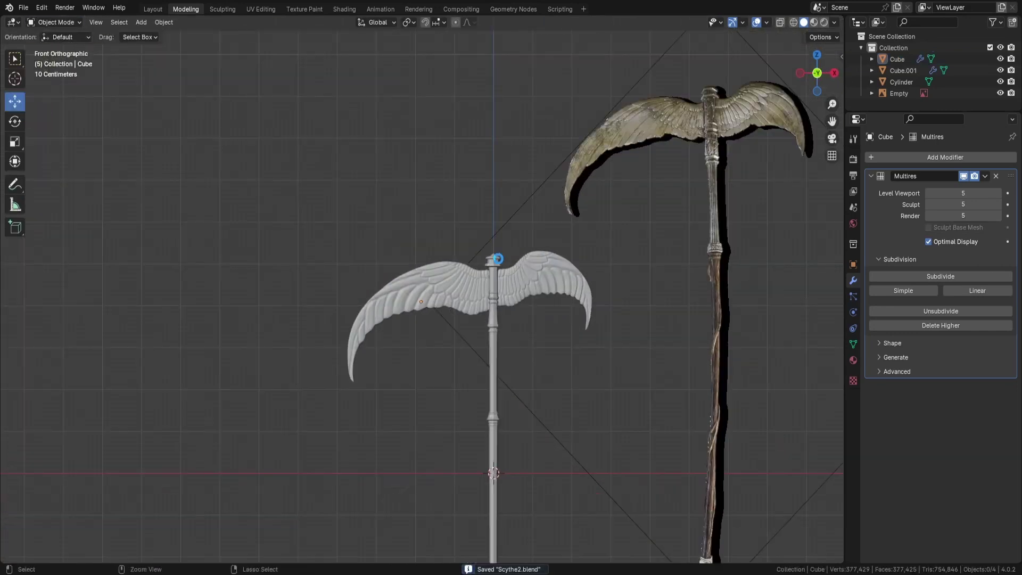
pyautogui.press('KP_Decimal')
pyautogui.press('Tab')
pyautogui.scroll(2, 419, 180)
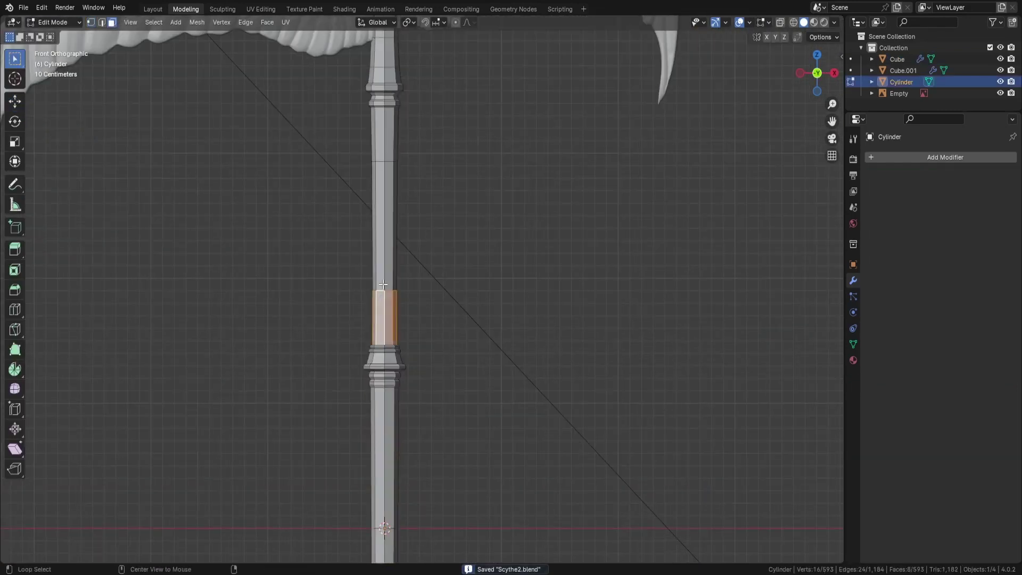
# Select a vertical strip of shaft faces and inset them.
pyautogui.click(367, 136)
pyautogui.scroll(1, 368, 138)
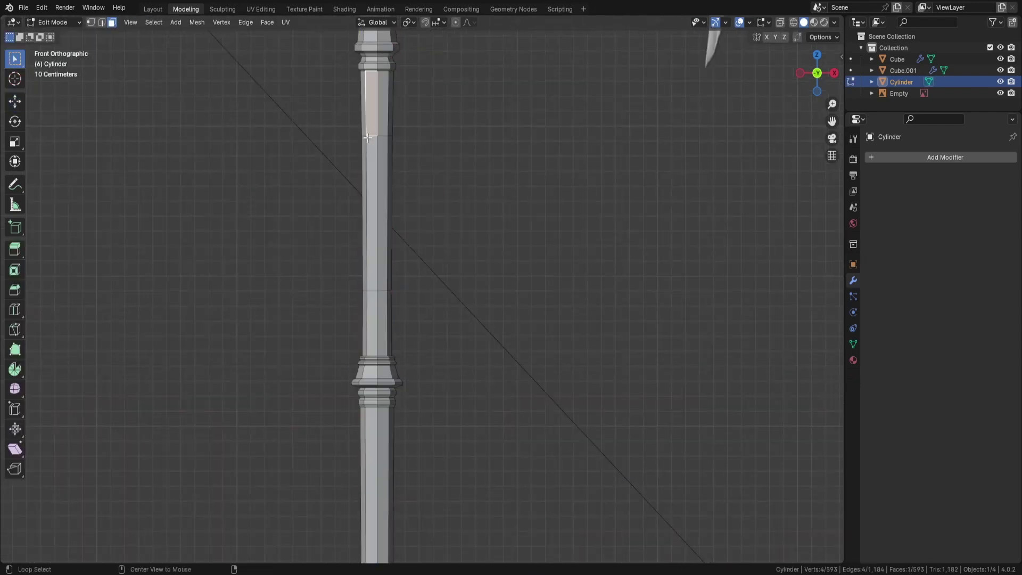
pyautogui.moveTo(385, 295); pyautogui.dragTo(447, 122, button='middle')
pyautogui.keyDown('shift'); pyautogui.click(452, 113); pyautogui.keyUp('shift')
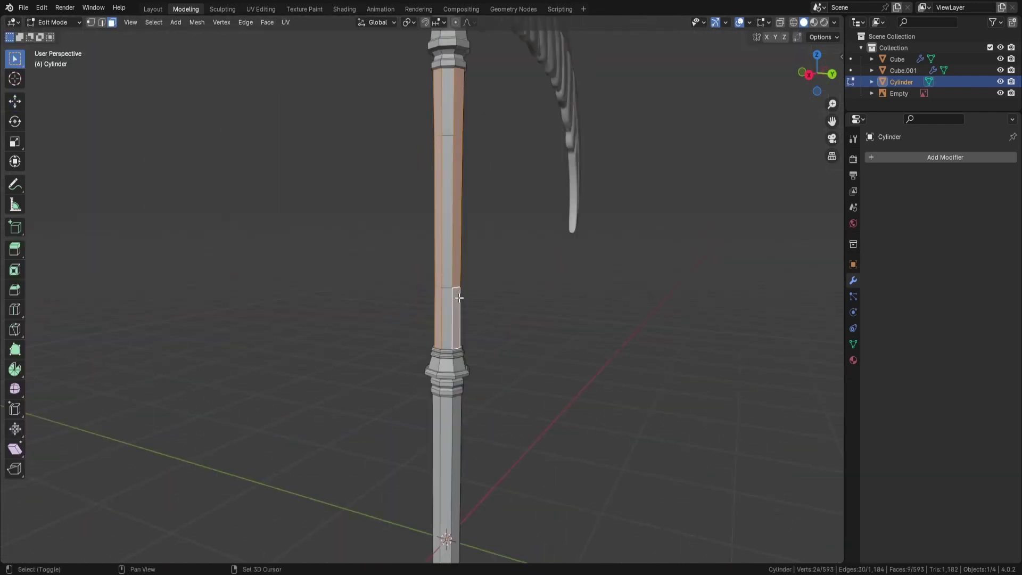
pyautogui.moveTo(459, 298); pyautogui.dragTo(434, 122, button='middle')
pyautogui.keyDown('ctrl'); pyautogui.click(432, 109); pyautogui.keyUp('ctrl')
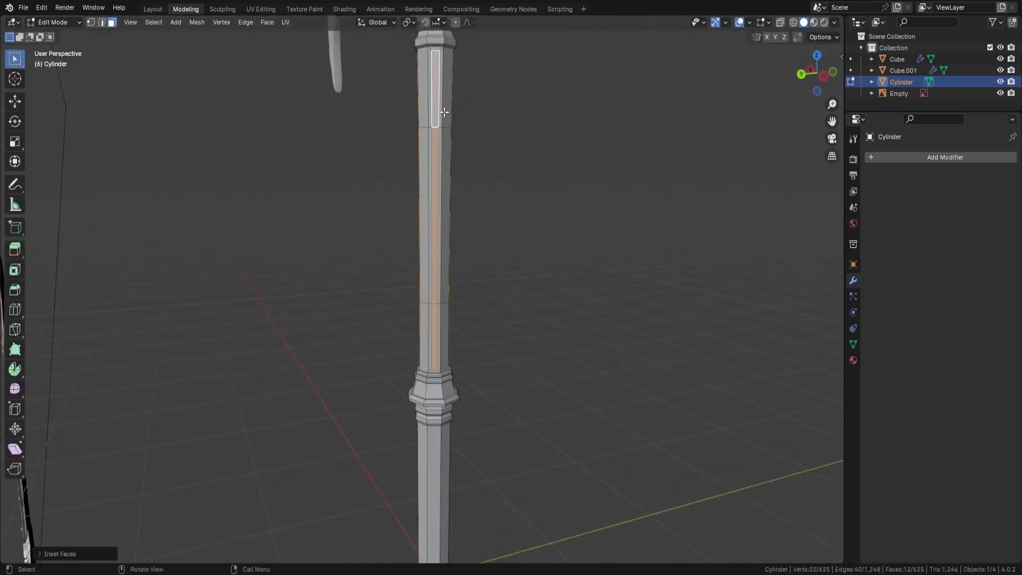
pyautogui.keyDown('ctrl'); pyautogui.click(377, 160); pyautogui.keyUp('ctrl')
pyautogui.moveTo(454, 122)
pyautogui.mouseDown(button='middle')
pyautogui.moveTo(376, 160)
pyautogui.moveTo(421, 88)
pyautogui.mouseUp(button='middle')
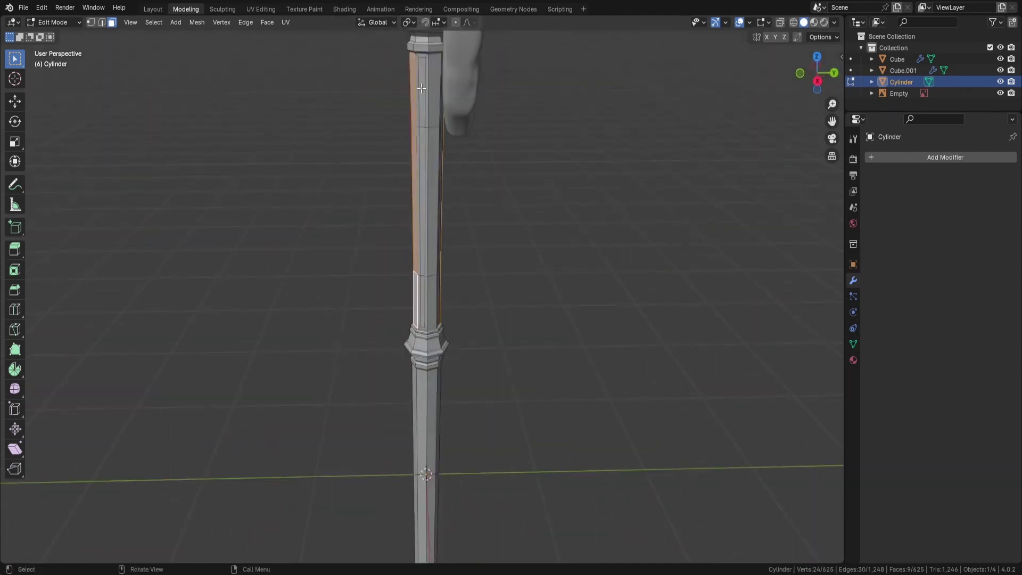
pyautogui.scroll(4, 431, 302)
pyautogui.press('i')
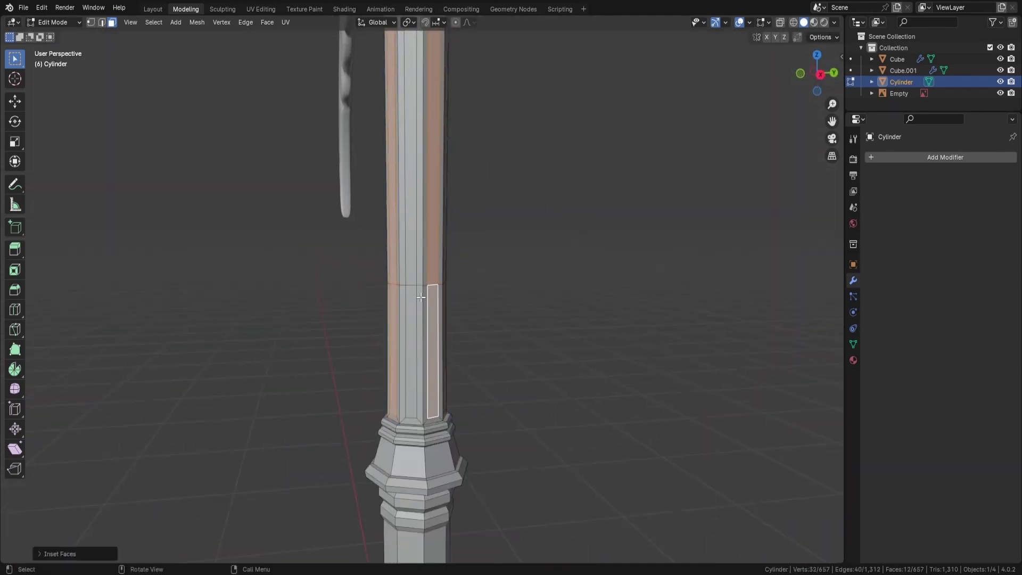
# Select the neighbouring shaft face strips and inset them as well.
pyautogui.keyDown('ctrl'); pyautogui.click(420, 294); pyautogui.keyUp('ctrl')
pyautogui.moveTo(420, 294); pyautogui.dragTo(500, 86, button='middle')
pyautogui.keyDown('ctrl'); pyautogui.click(487, 301); pyautogui.keyUp('ctrl')
pyautogui.moveTo(487, 302); pyautogui.dragTo(412, 70, button='middle')
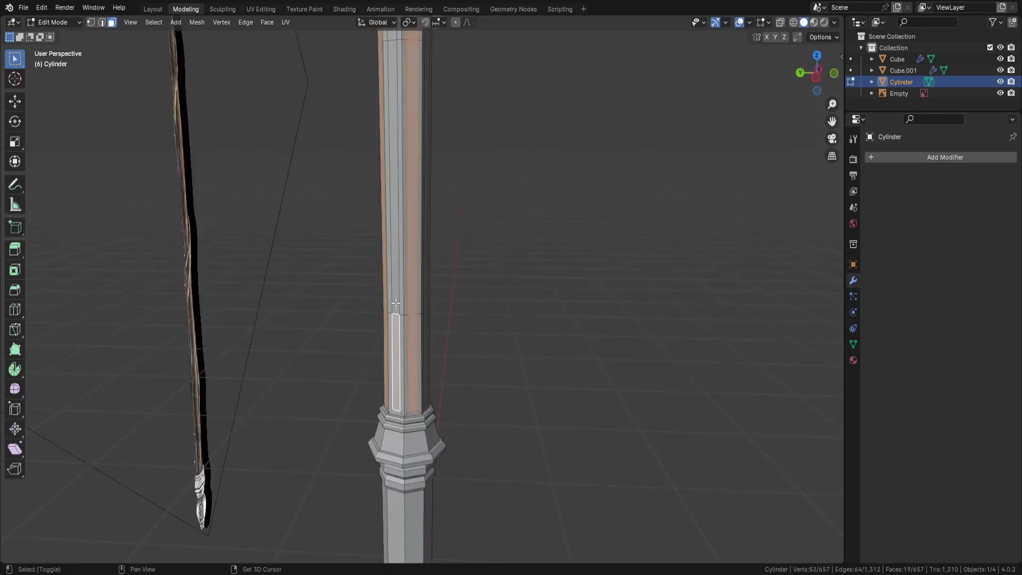
pyautogui.keyDown('ctrl'); pyautogui.click(375, 316); pyautogui.keyUp('ctrl')
pyautogui.moveTo(375, 317); pyautogui.dragTo(557, 262, button='middle')
pyautogui.press('i')
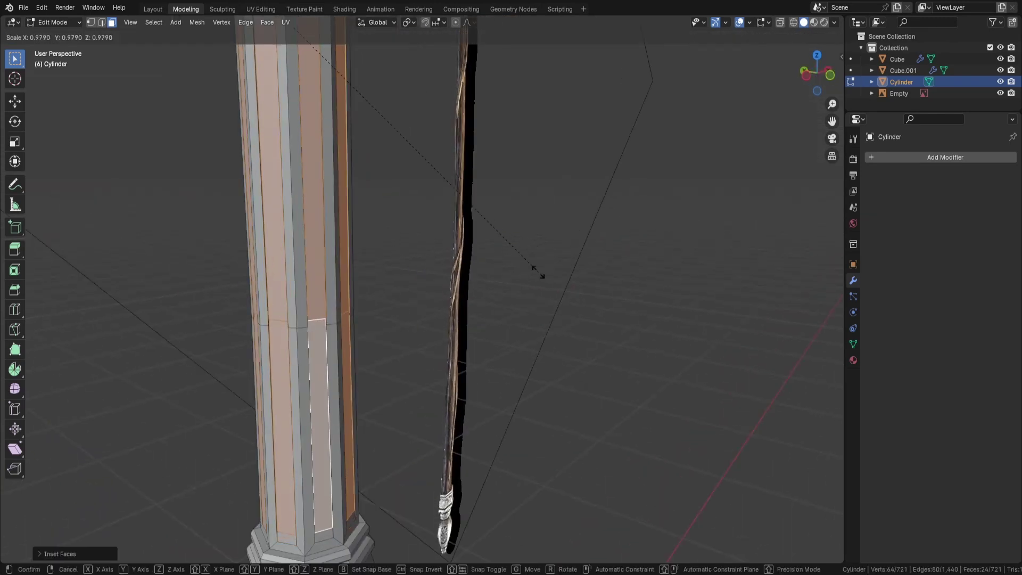
pyautogui.click(516, 301)
pyautogui.moveTo(517, 301); pyautogui.dragTo(562, 289, button='middle')
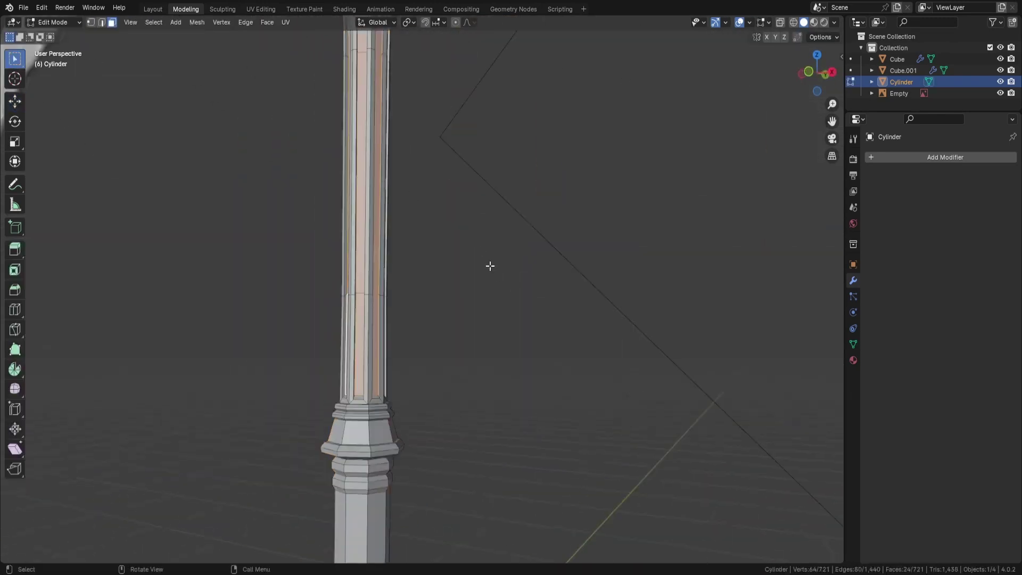
# Add an edge loop near the top of the pole with a loop cut.
pyautogui.press('Tab')
pyautogui.scroll(-5, 488, 267)
pyautogui.press('KP_1')
pyautogui.scroll(-3, 485, 309)
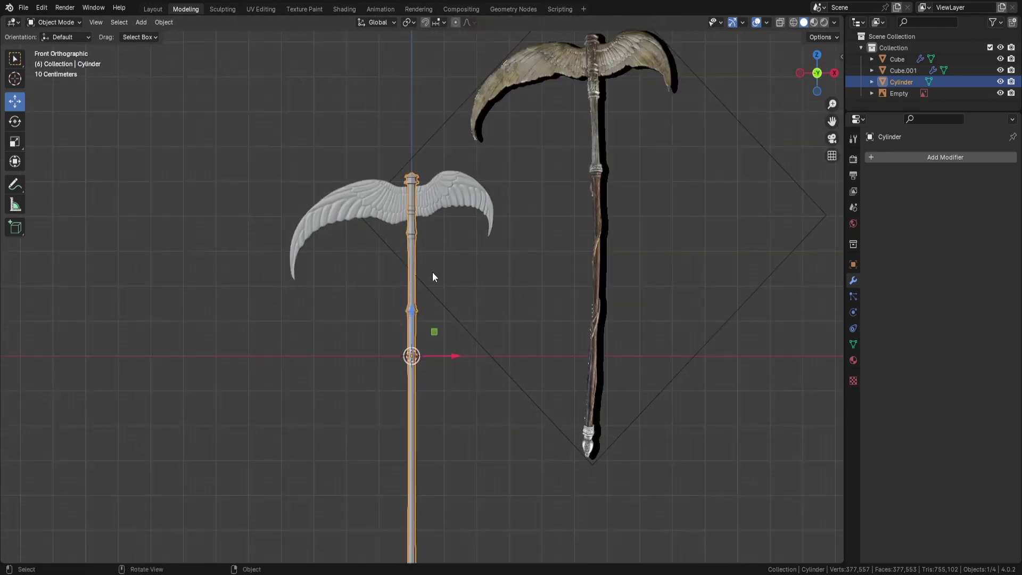
pyautogui.press('Tab')
pyautogui.scroll(6, 434, 277)
pyautogui.hotkey('ctrl', 'r')
pyautogui.click(444, 184)
pyautogui.rightClick(456, 205)
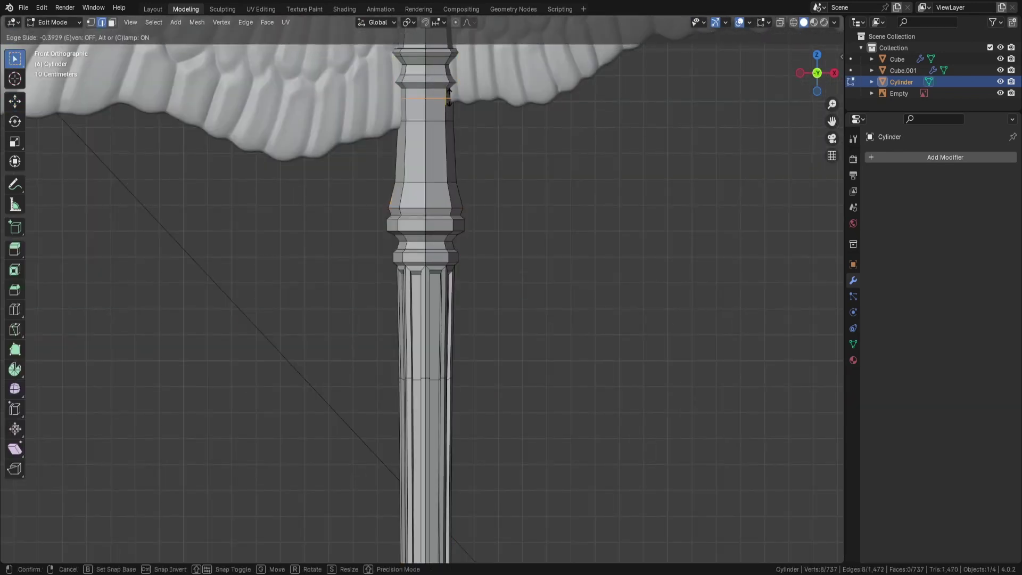
# Join the pole into the wing object Cube.001.
pyautogui.press('Tab')
pyautogui.scroll(-4, 456, 205)
pyautogui.keyDown('shift'); pyautogui.click(494, 144); pyautogui.keyUp('shift')
pyautogui.hotkey('ctrl', 'j')
# Select and crease the edge loops at the top of the pole's flared base.
pyautogui.moveTo(494, 145); pyautogui.dragTo(557, 244, button='middle')
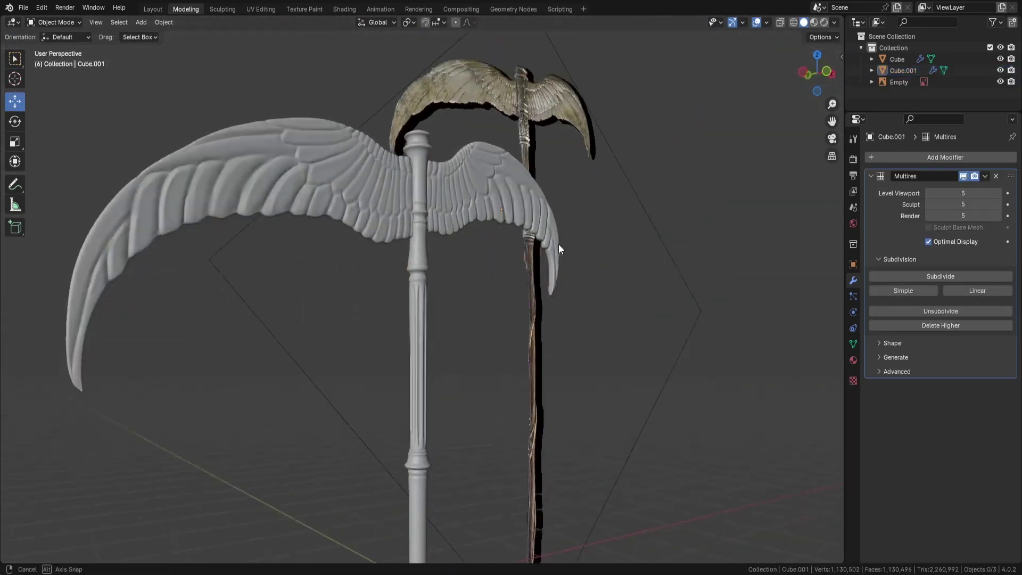
pyautogui.press('Tab')
pyautogui.scroll(3, 536, 378)
pyautogui.press('Tab')
pyautogui.scroll(1, 477, 413)
pyautogui.press('Tab')
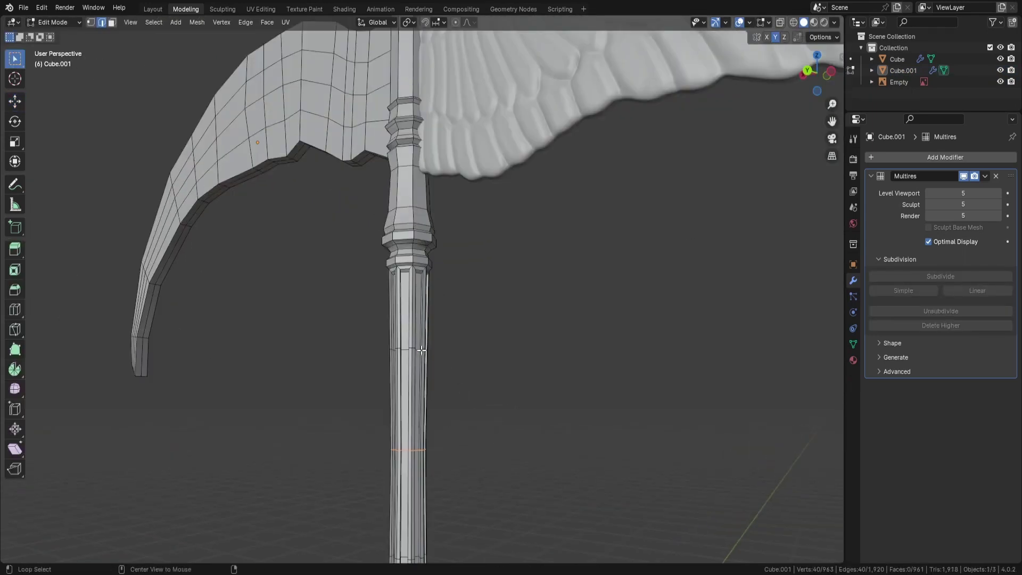
pyautogui.scroll(-4, 488, 366)
pyautogui.moveTo(482, 385); pyautogui.dragTo(429, 525, button='middle')
pyautogui.scroll(5, 391, 315)
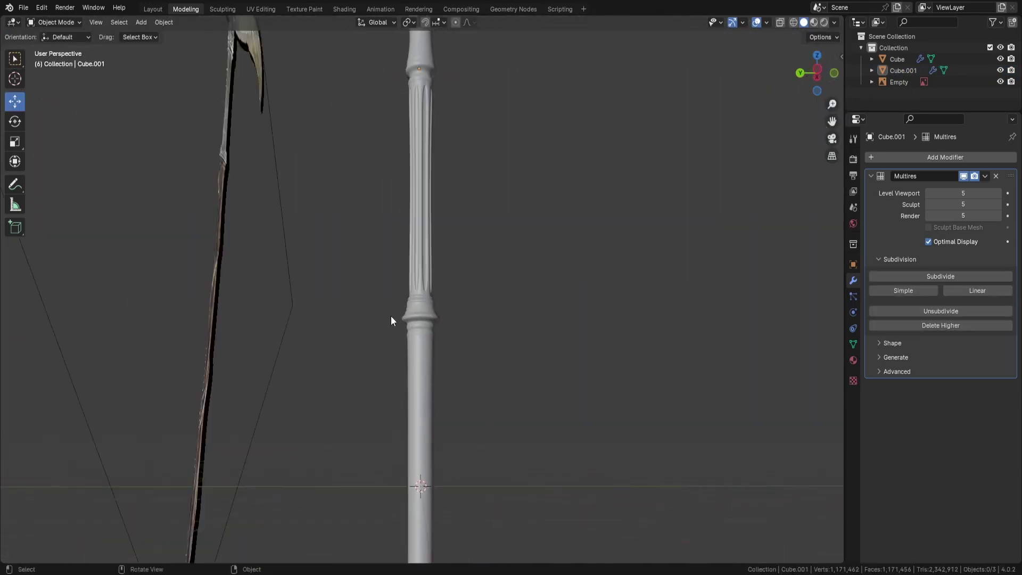
pyautogui.keyDown('alt'); pyautogui.click(431, 385); pyautogui.keyUp('alt')
pyautogui.scroll(2, 580, 342)
pyautogui.keyDown('alt'); pyautogui.click(418, 329); pyautogui.keyUp('alt')
pyautogui.scroll(2, 417, 328)
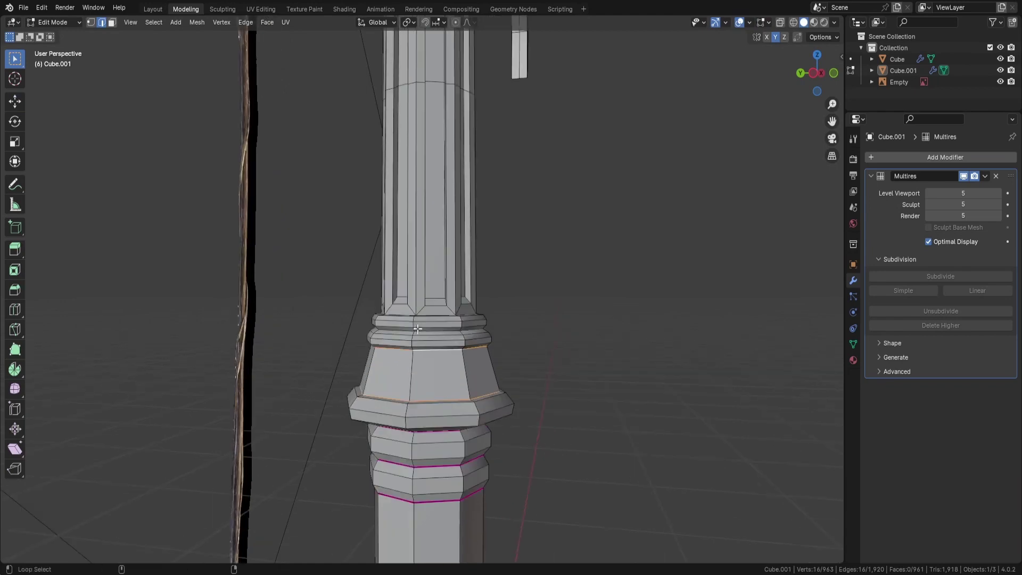
pyautogui.moveTo(432, 314); pyautogui.dragTo(432, 345, button='middle')
pyautogui.click(428, 410)
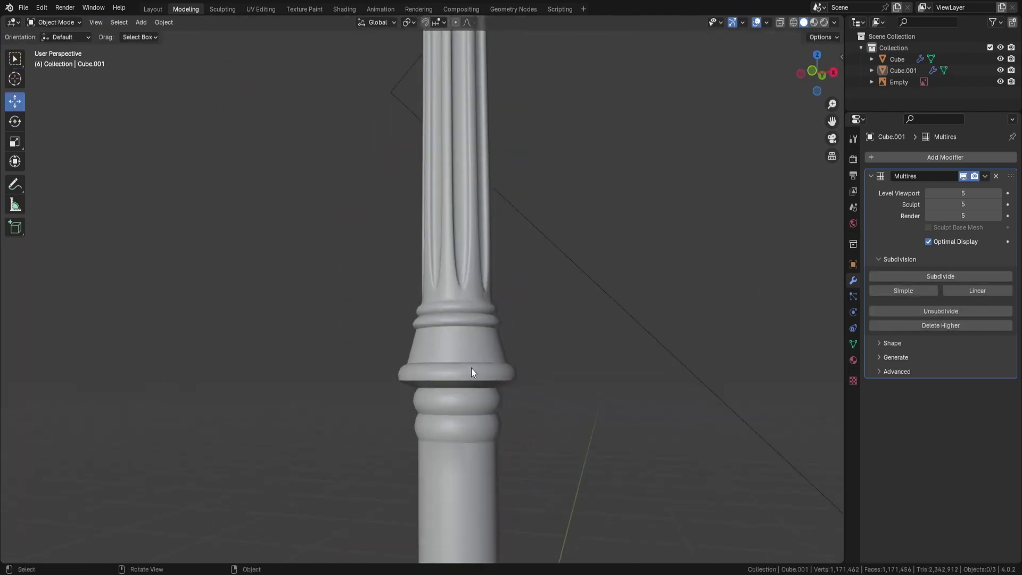
# Crease another base loop and select an edge loop on a pole ring.
pyautogui.scroll(3, 471, 368)
pyautogui.scroll(-6, 434, 487)
pyautogui.scroll(6, 422, 267)
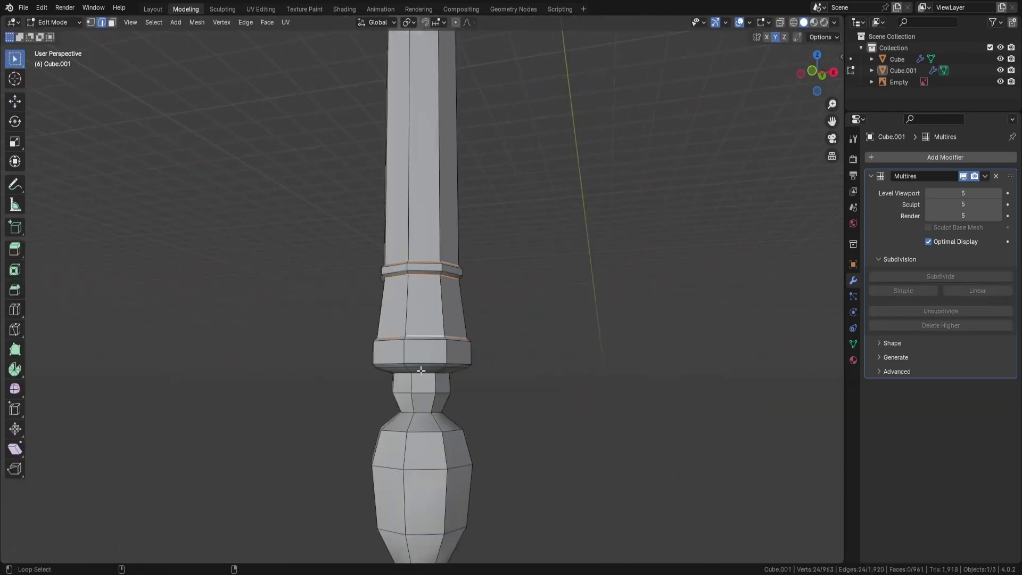
pyautogui.click(726, 297)
pyautogui.scroll(-4, 486, 326)
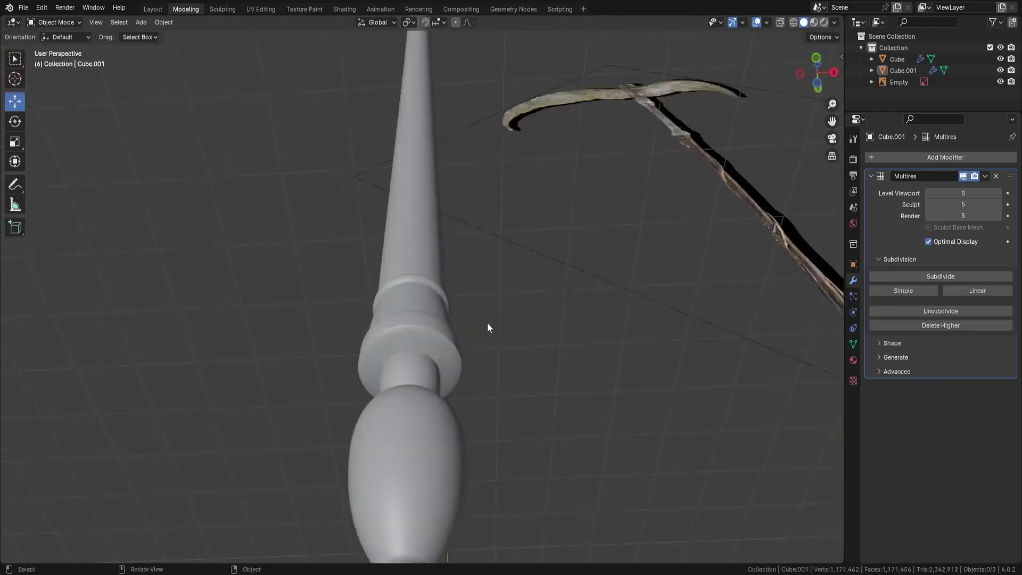
pyautogui.moveTo(486, 326); pyautogui.dragTo(413, 476, button='middle')
pyautogui.scroll(4, 413, 476)
pyautogui.scroll(-4, 551, 370)
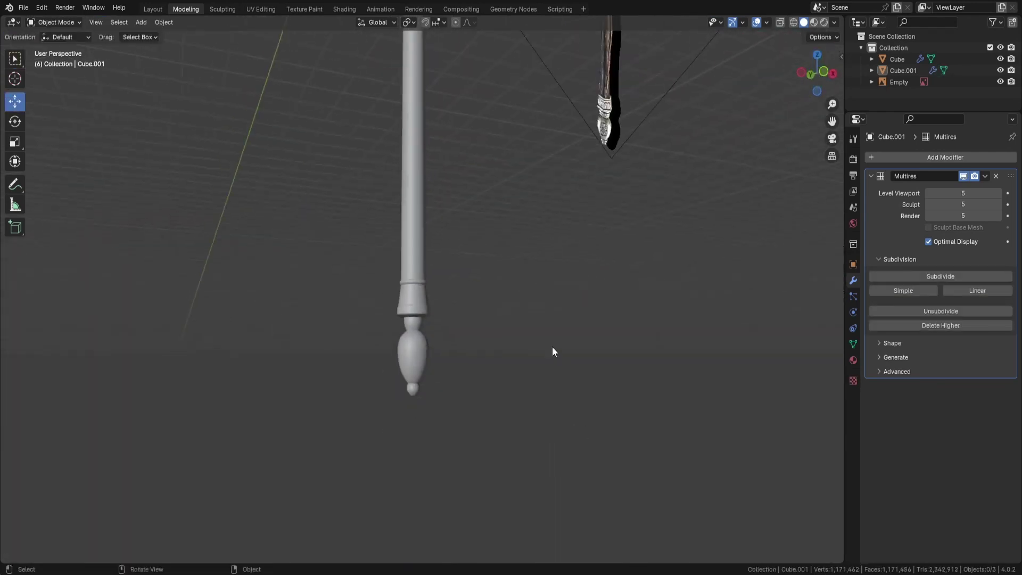
pyautogui.scroll(5, 552, 347)
pyautogui.scroll(-6, 479, 266)
pyautogui.moveTo(436, 171)
pyautogui.mouseDown(button='middle')
pyautogui.moveTo(407, 128)
pyautogui.moveTo(423, 165)
pyautogui.mouseUp(button='middle')
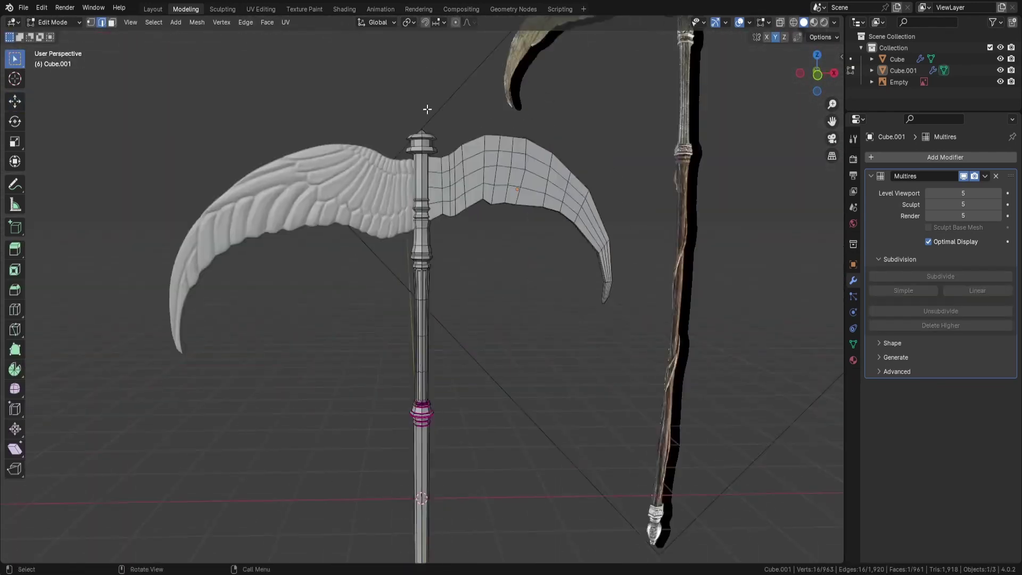
pyautogui.scroll(5, 427, 177)
pyautogui.keyDown('alt'); pyautogui.click(427, 178); pyautogui.keyUp('alt')
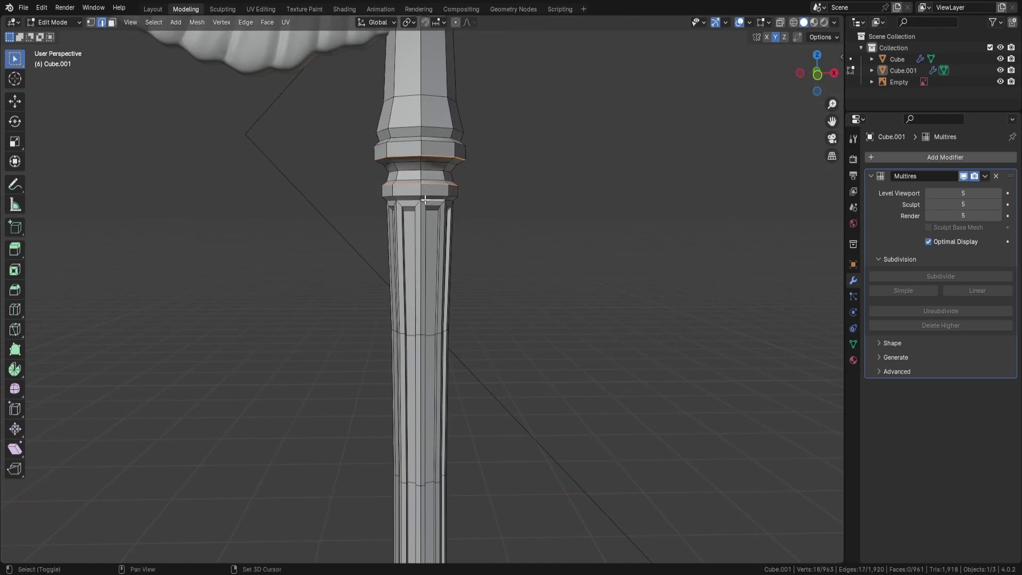
pyautogui.moveTo(491, 200); pyautogui.dragTo(479, 199, button='middle')
# Crease the pole's ring edge loops to 1 with Shift+E.
pyautogui.hotkey('shift', 'e')
pyautogui.click(28, 166)
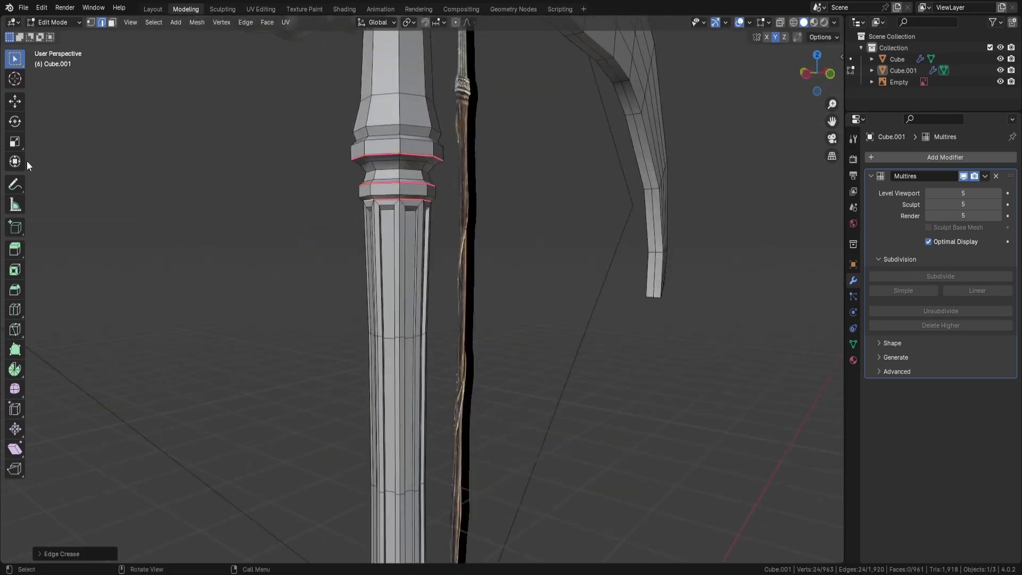
pyautogui.moveTo(369, 200)
pyautogui.mouseDown(button='middle')
pyautogui.moveTo(568, 203)
pyautogui.moveTo(453, 160)
pyautogui.mouseUp(button='middle')
pyautogui.click(435, 128)
pyautogui.scroll(5, 399, 154)
pyautogui.keyDown('alt'); pyautogui.click(377, 144); pyautogui.keyUp('alt')
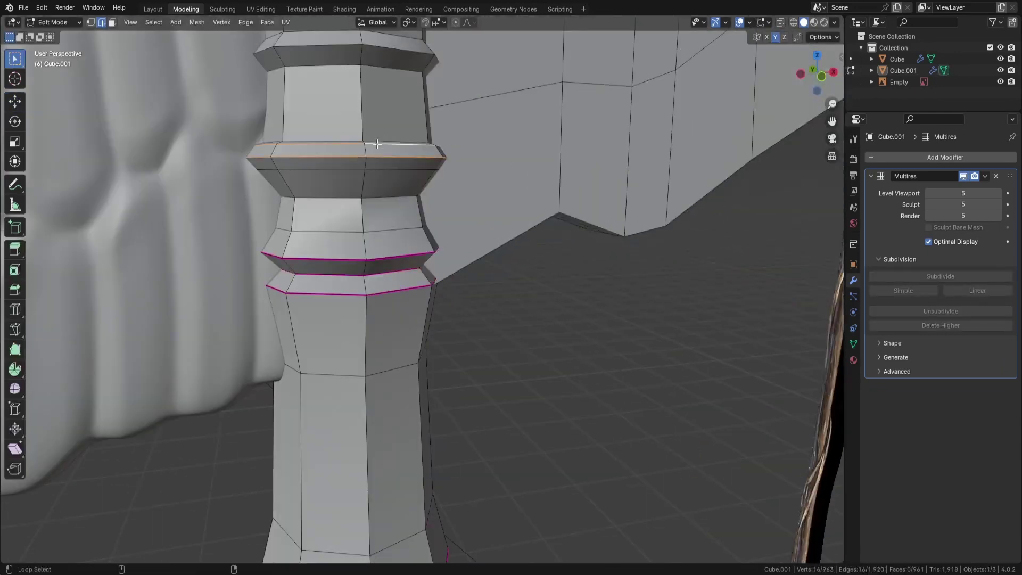
pyautogui.moveTo(377, 144); pyautogui.dragTo(491, 175, button='middle')
pyautogui.scroll(-5, 491, 175)
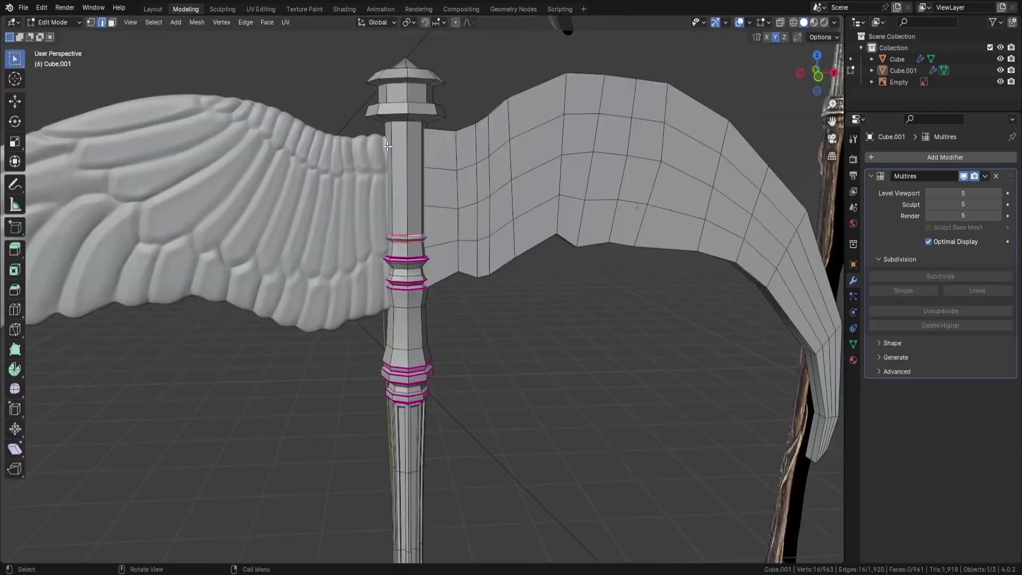
pyautogui.scroll(-2, 402, 99)
pyautogui.moveTo(383, 107); pyautogui.dragTo(577, 132, button='middle')
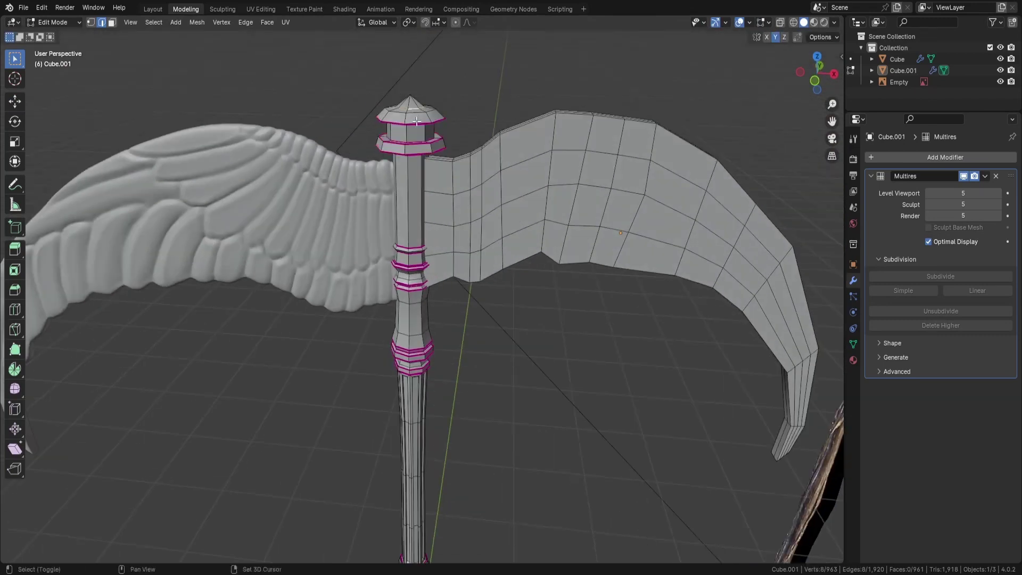
# Return to Object Mode in front view to check the smoothing and save Scythe2.blend.
pyautogui.press('Tab')
pyautogui.scroll(-4, 533, 266)
pyautogui.press('KP_1')
pyautogui.hotkey('ctrl', 's')
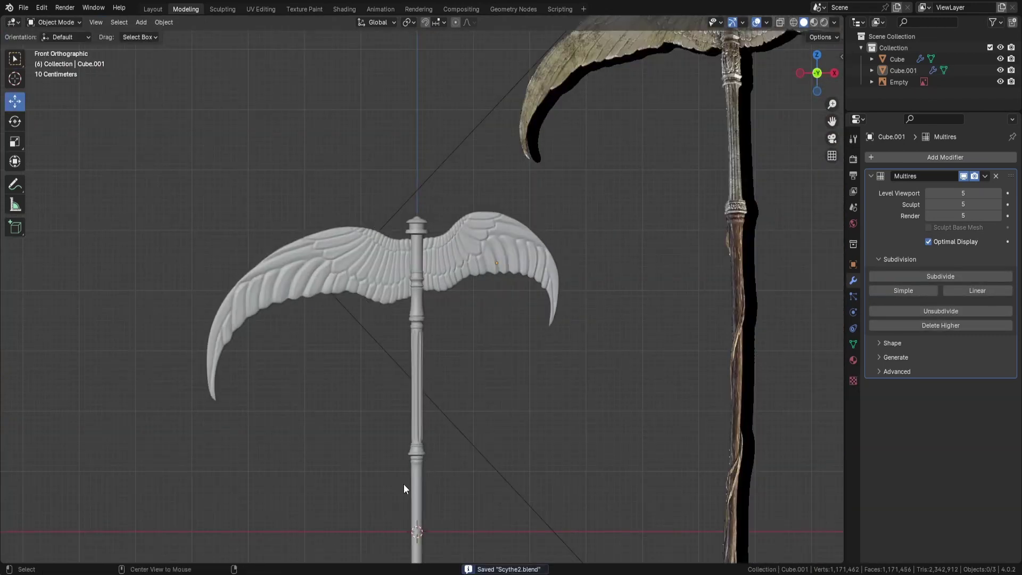
# In Edit Mode on Cube.001, crease the pole's upper and lower base ring loops.
pyautogui.click(413, 426)
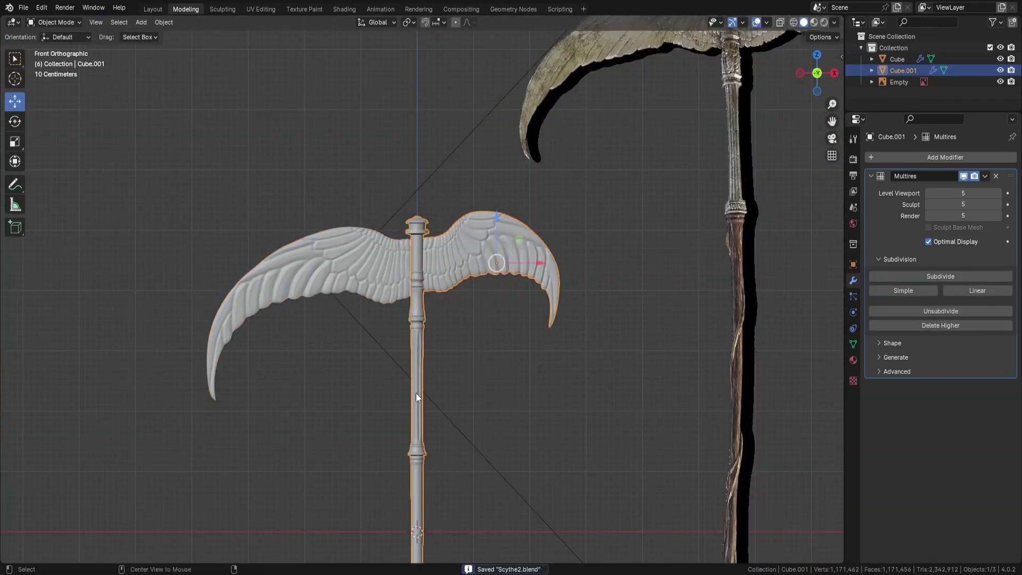
pyautogui.press('Tab')
pyautogui.scroll(4, 416, 397)
pyautogui.scroll(2, 417, 397)
pyautogui.moveTo(426, 266)
pyautogui.mouseDown(button='middle')
pyautogui.moveTo(459, 70)
pyautogui.moveTo(472, 54)
pyautogui.moveTo(457, 102)
pyautogui.moveTo(370, 125)
pyautogui.moveTo(526, 190)
pyautogui.moveTo(449, 243)
pyautogui.moveTo(456, 230)
pyautogui.moveTo(357, 259)
pyautogui.mouseUp(button='middle')
pyautogui.keyDown('alt'); pyautogui.keyDown('shift'); pyautogui.click(457, 101); pyautogui.keyUp('shift'); pyautogui.keyUp('alt')
pyautogui.keyDown('alt'); pyautogui.keyDown('shift'); pyautogui.click(425, 109); pyautogui.keyUp('shift'); pyautogui.keyUp('alt')
pyautogui.keyDown('alt'); pyautogui.keyDown('shift'); pyautogui.click(447, 160); pyautogui.keyUp('shift'); pyautogui.keyUp('alt')
pyautogui.hotkey('shift', 'e')
# Crease one more ring loop and the fluted groove edges, then return to Object Mode.
pyautogui.click(449, 243)
pyautogui.keyDown('alt'); pyautogui.keyDown('shift'); pyautogui.click(358, 259); pyautogui.keyUp('shift'); pyautogui.keyUp('alt')
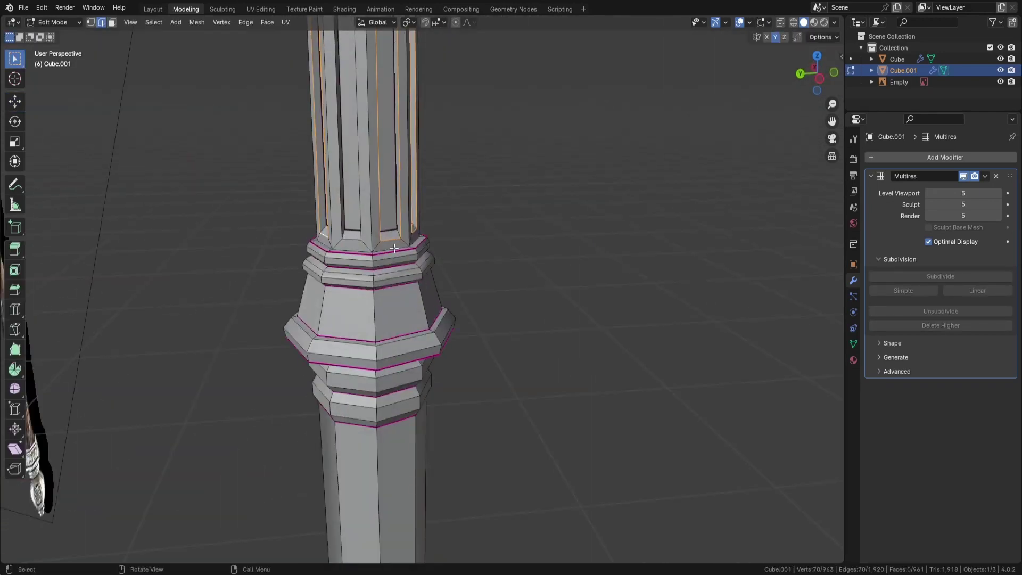
pyautogui.moveTo(526, 260); pyautogui.dragTo(739, 228, button='middle')
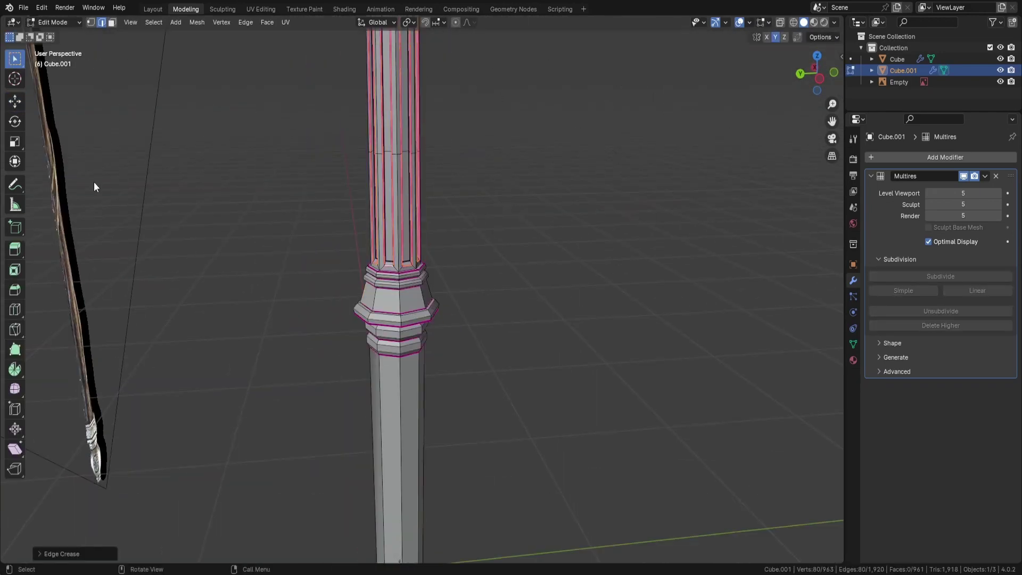
pyautogui.hotkey('shift', 'e')
pyautogui.click(596, 231)
pyautogui.press('Tab')
# Return to front orthographic view and save Scythe2.blend.
pyautogui.moveTo(532, 225); pyautogui.dragTo(513, 232, button='middle')
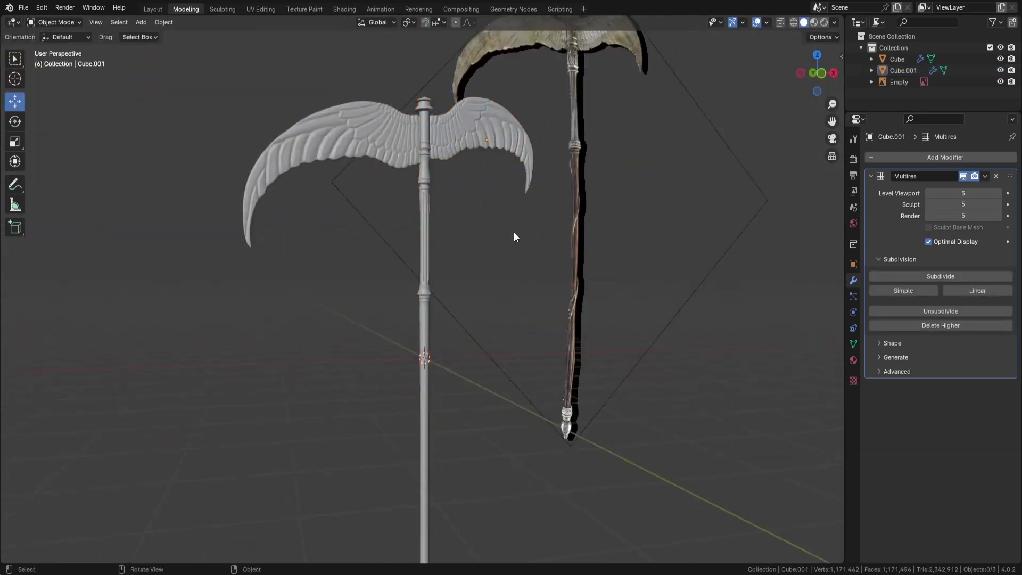
pyautogui.press('KP_1')
pyautogui.hotkey('ctrl', 's')
# Inspect the mesh in wireframe with X-ray, then go back to solid shading.
pyautogui.press('Tab')
pyautogui.scroll(3, 432, 316)
pyautogui.press('z')
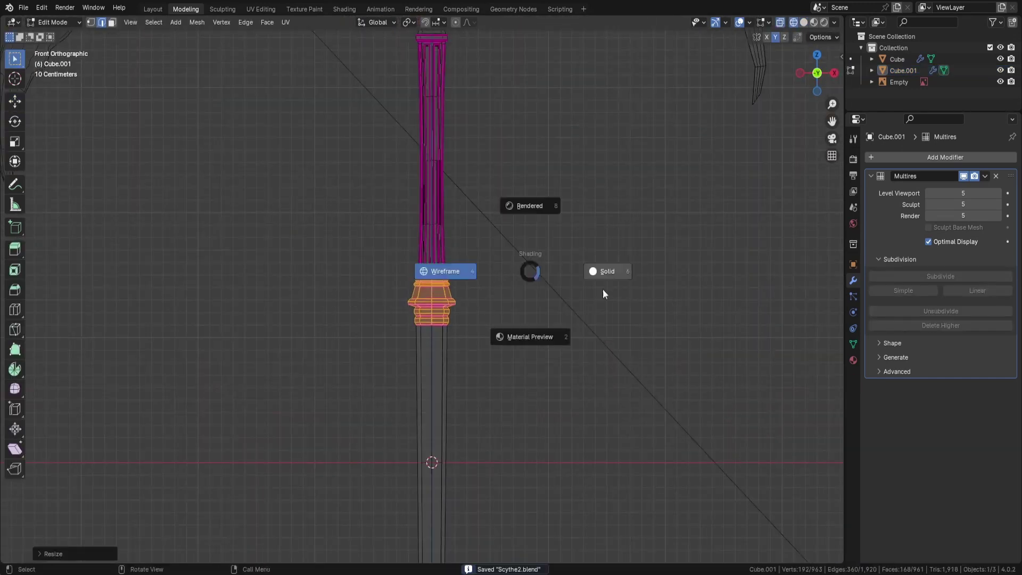
pyautogui.click(602, 289)
pyautogui.hotkey('shift', 'z')
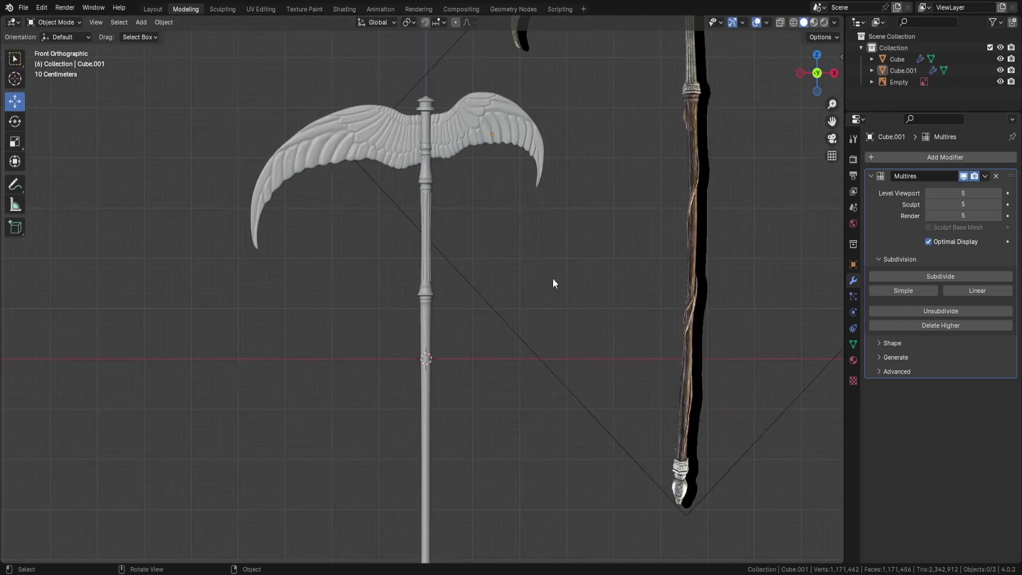
pyautogui.press('Tab')
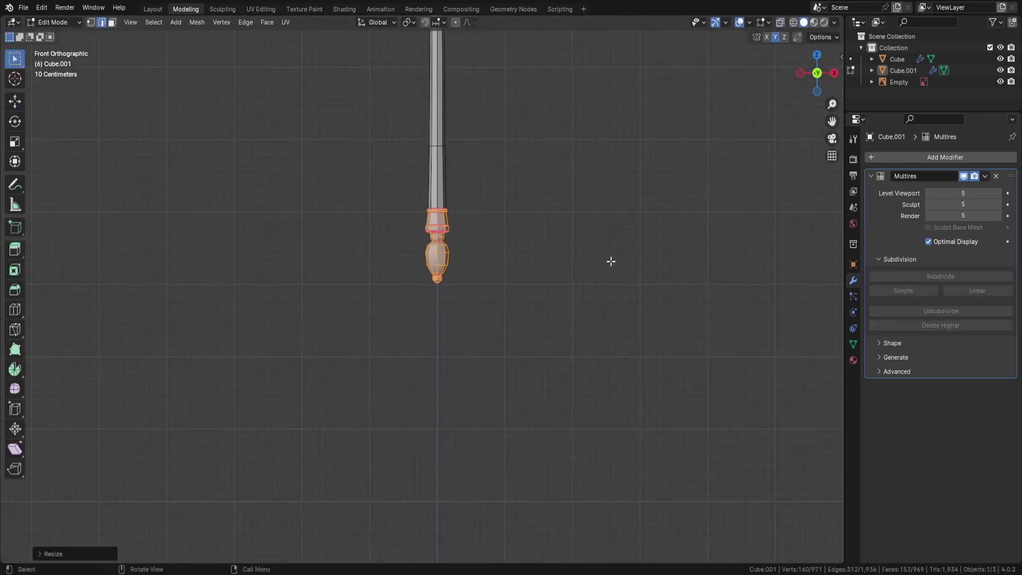
pyautogui.hotkey('shift', 'z')
# Compare the pole's collar edge loop in Edit Mode against the smoothed result, ending in front view.
pyautogui.moveTo(468, 135); pyautogui.dragTo(510, 181, button='middle')
pyautogui.press('Tab')
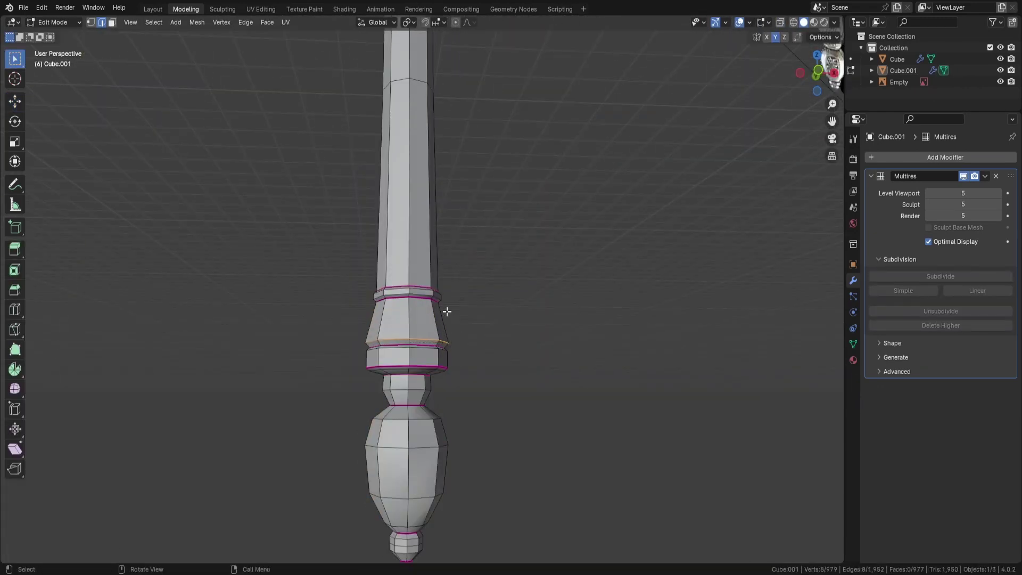
pyautogui.keyDown('alt'); pyautogui.click(442, 329); pyautogui.keyUp('alt')
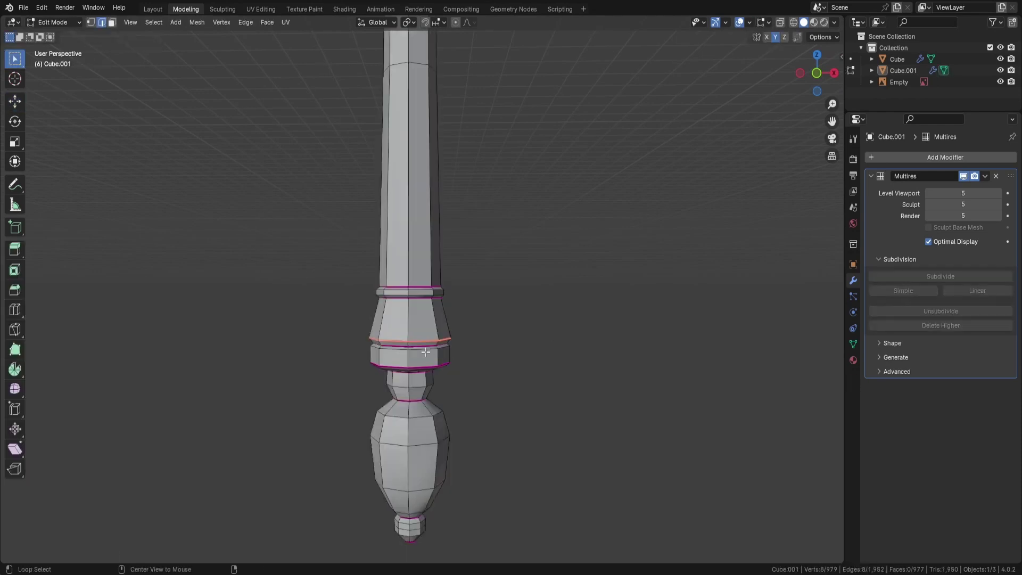
pyautogui.press('Tab')
pyautogui.scroll(-5, 546, 326)
pyautogui.press('Tab')
pyautogui.press('Tab')
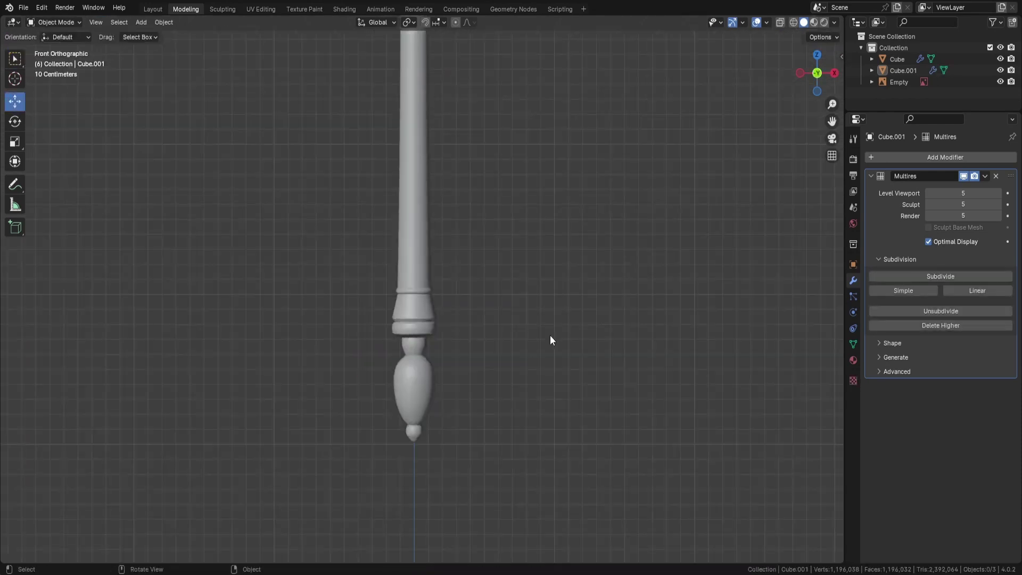
pyautogui.press('KP_1')
# Delete the scythe reference image and the leftover Cube object, back in front view.
pyautogui.click(538, 234)
pyautogui.press('Delete')
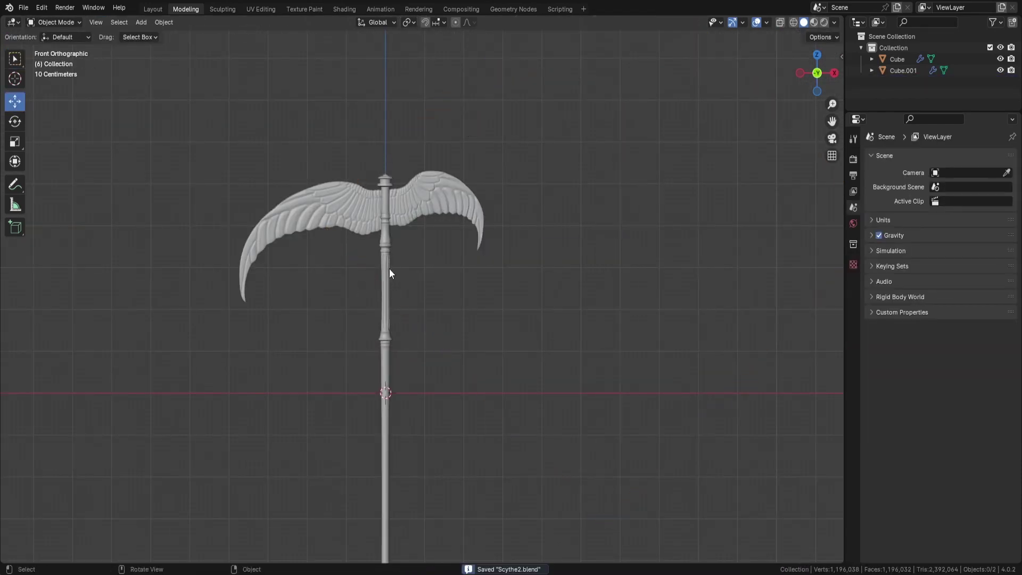
pyautogui.click(389, 269)
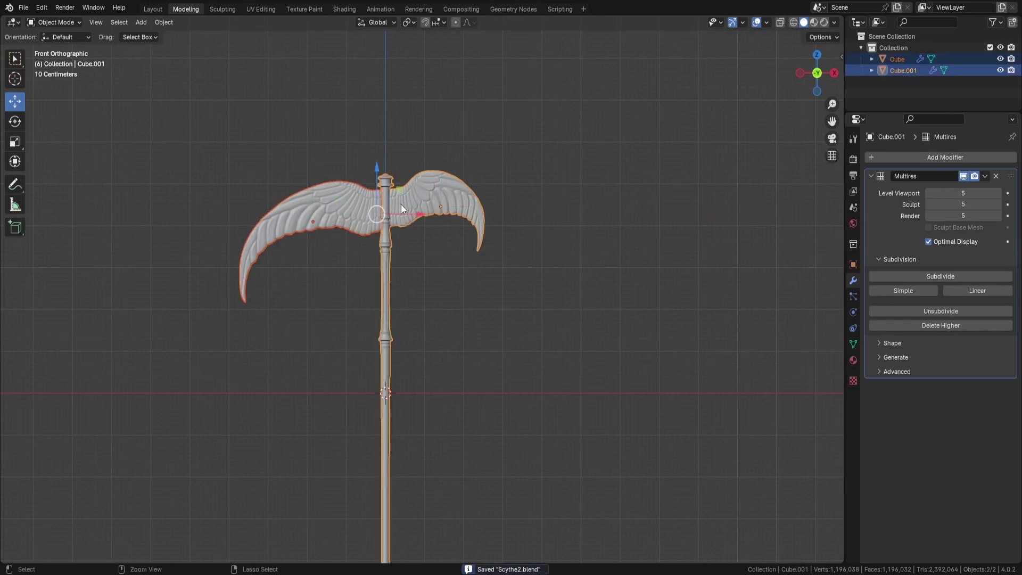
pyautogui.press('Delete')
pyautogui.moveTo(401, 204); pyautogui.dragTo(610, 257, button='middle')
pyautogui.press('KP_1')
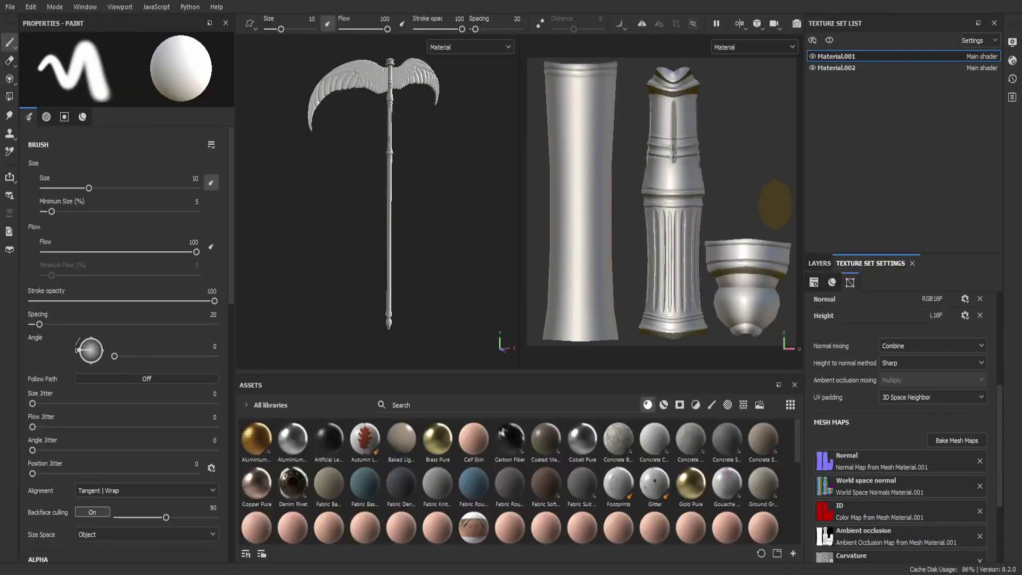
# Apply the Wood Walnut smart material to Material.001 with a polygon-fill mask.
pyautogui.scroll(3, 367, 216)
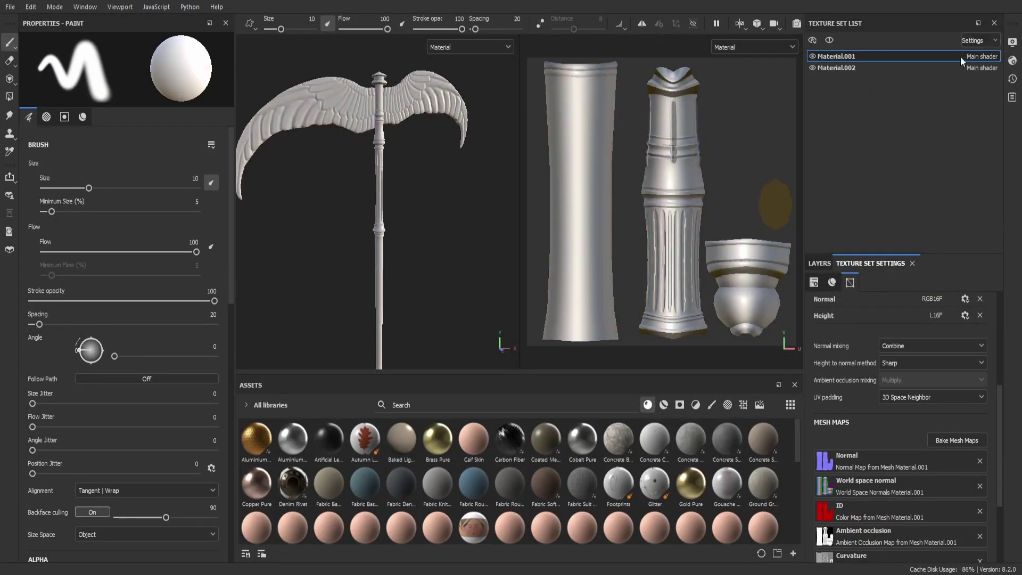
pyautogui.click(820, 263)
pyautogui.click(949, 280)
pyautogui.click(664, 405)
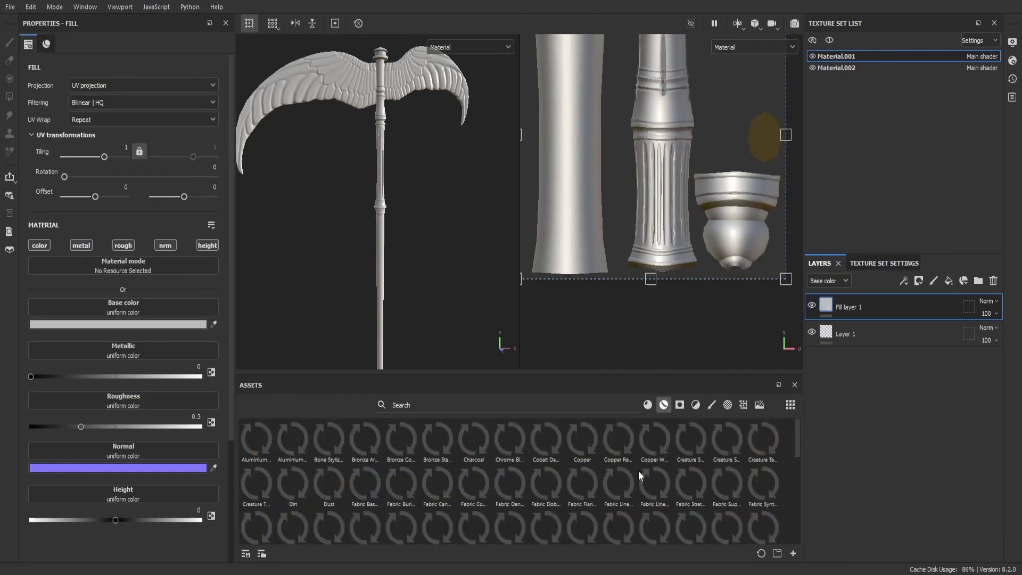
pyautogui.scroll(-10, 517, 479)
pyautogui.moveTo(727, 477); pyautogui.dragTo(430, 277)
pyautogui.hotkey('ctrl', 'z')
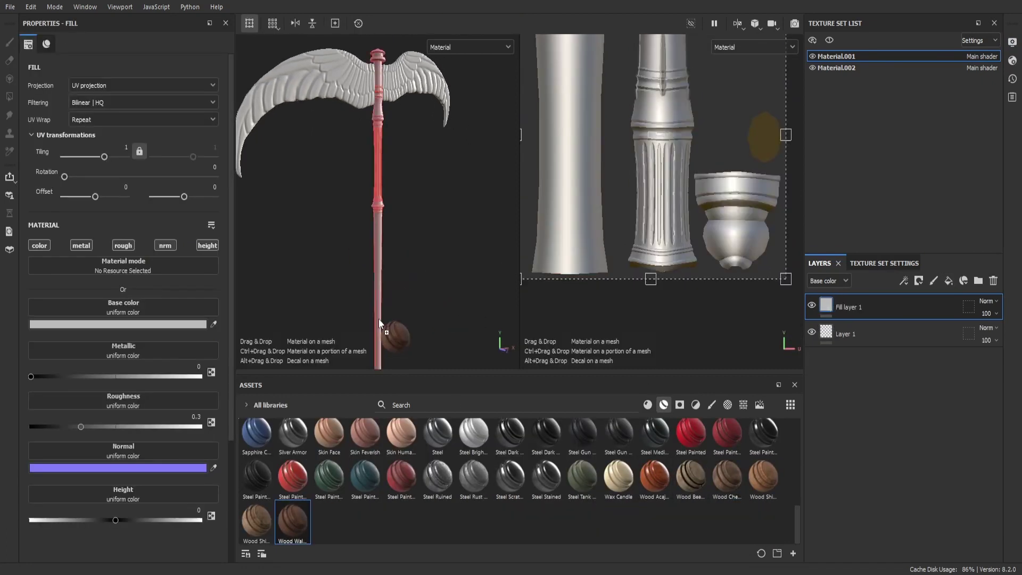
pyautogui.moveTo(292, 522); pyautogui.dragTo(372, 213)
pyautogui.press('4')
pyautogui.press('1')
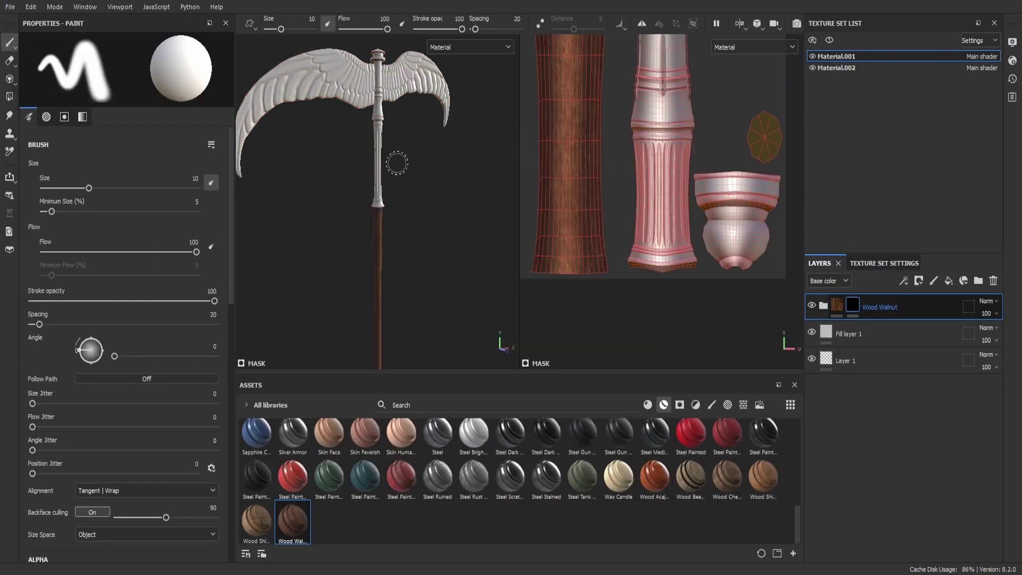
# Add Bronze Armor masked to the upper fittings by polygon fill, then switch to Material.002.
pyautogui.scroll(10, 373, 479)
pyautogui.moveTo(366, 439); pyautogui.dragTo(382, 196)
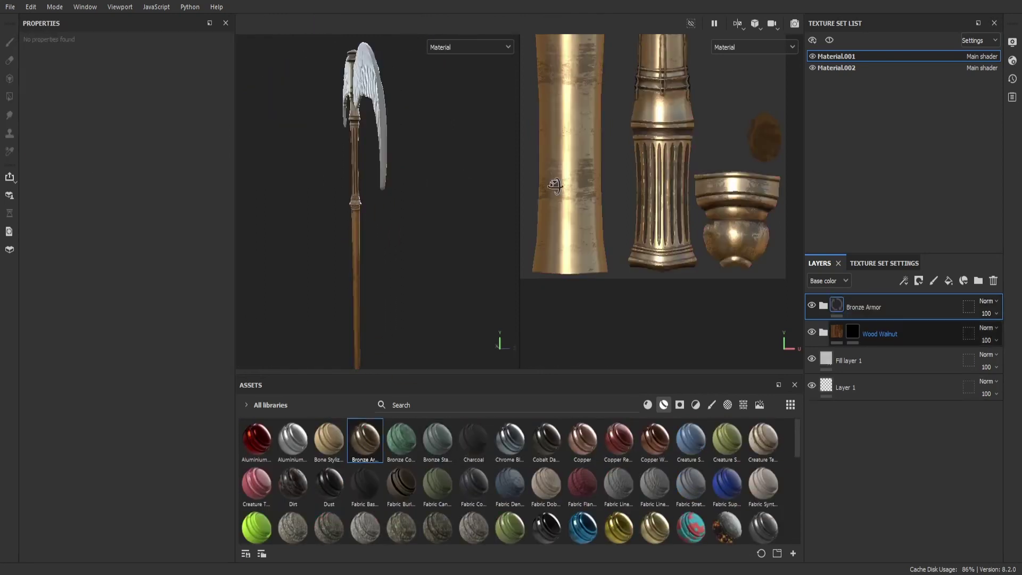
pyautogui.press('4')
pyautogui.keyDown('alt'); pyautogui.moveTo(339, 38); pyautogui.dragTo(428, 260); pyautogui.keyUp('alt')
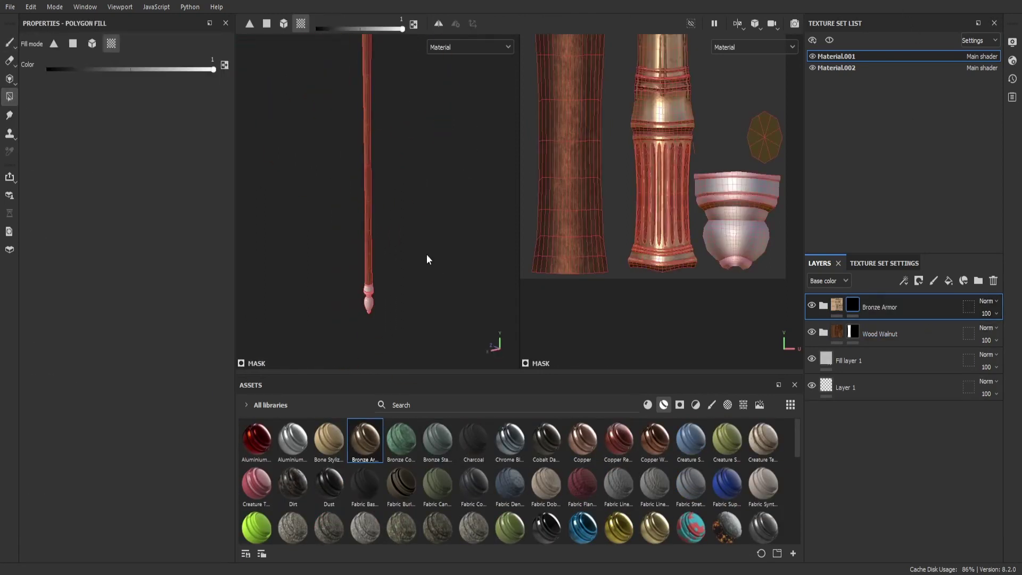
pyautogui.click(9, 43)
pyautogui.keyDown('alt'); pyautogui.moveTo(435, 300); pyautogui.dragTo(435, 228); pyautogui.keyUp('alt')
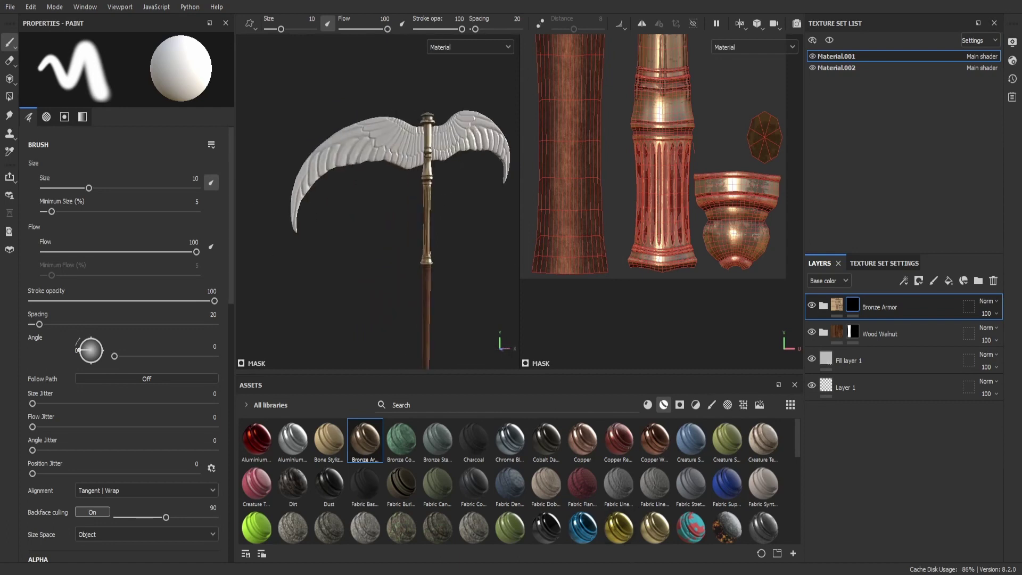
pyautogui.keyDown('alt'); pyautogui.moveTo(405, 266); pyautogui.dragTo(451, 269); pyautogui.keyUp('alt')
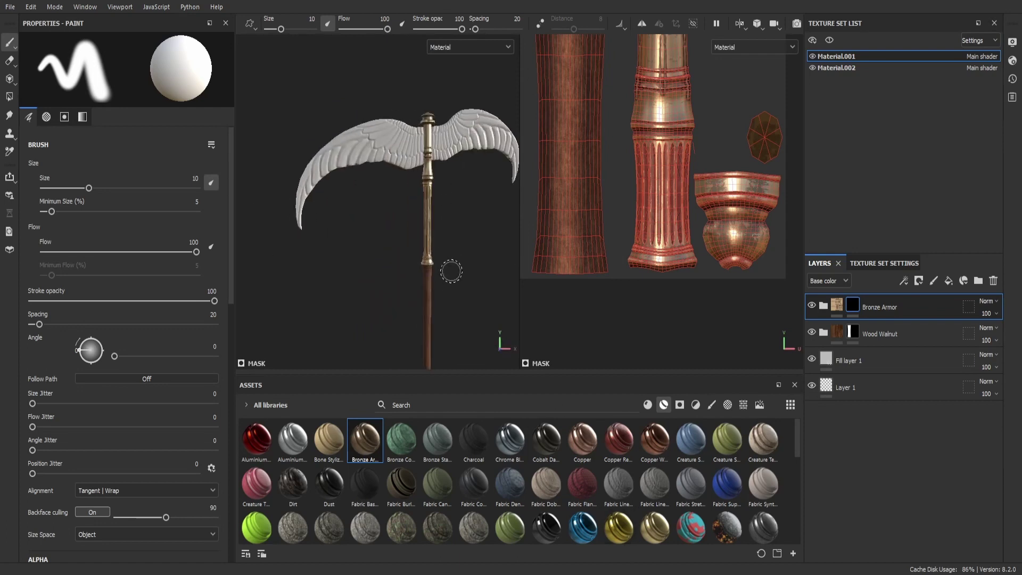
pyautogui.click(836, 68)
# Add a fill layer above Bronze Armor and try, then undo, the Moss Frost smart mask.
pyautogui.click(868, 313)
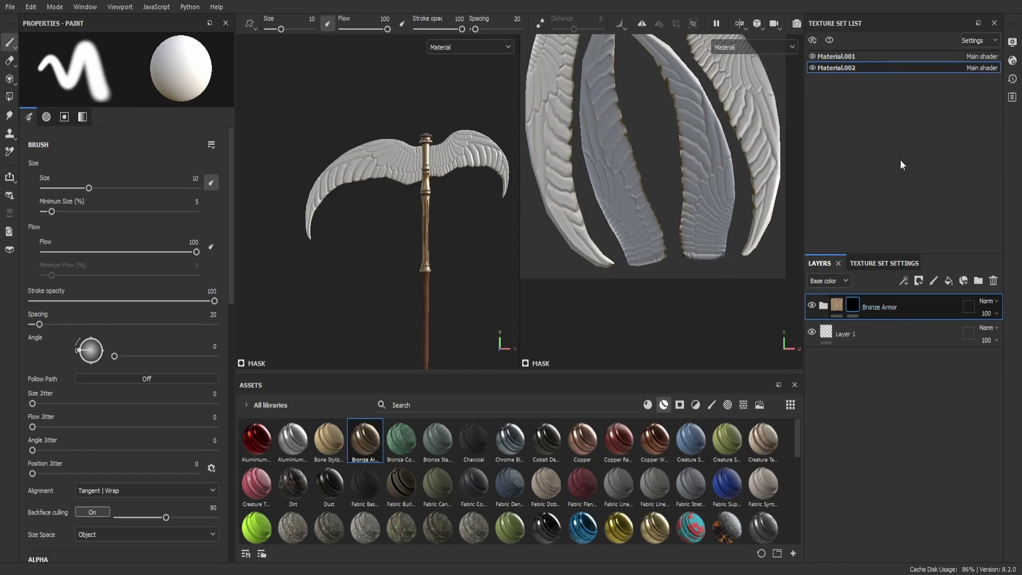
pyautogui.keyDown('alt'); pyautogui.moveTo(441, 235); pyautogui.dragTo(516, 248); pyautogui.keyUp('alt')
pyautogui.keyDown('alt'); pyautogui.moveTo(433, 228); pyautogui.dragTo(479, 229); pyautogui.keyUp('alt')
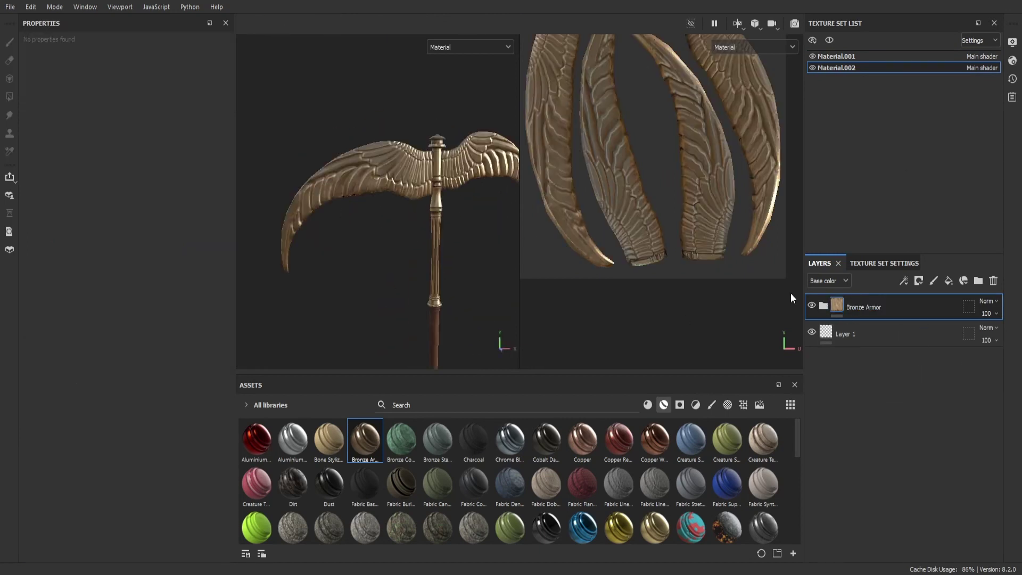
pyautogui.click(948, 280)
pyautogui.click(680, 405)
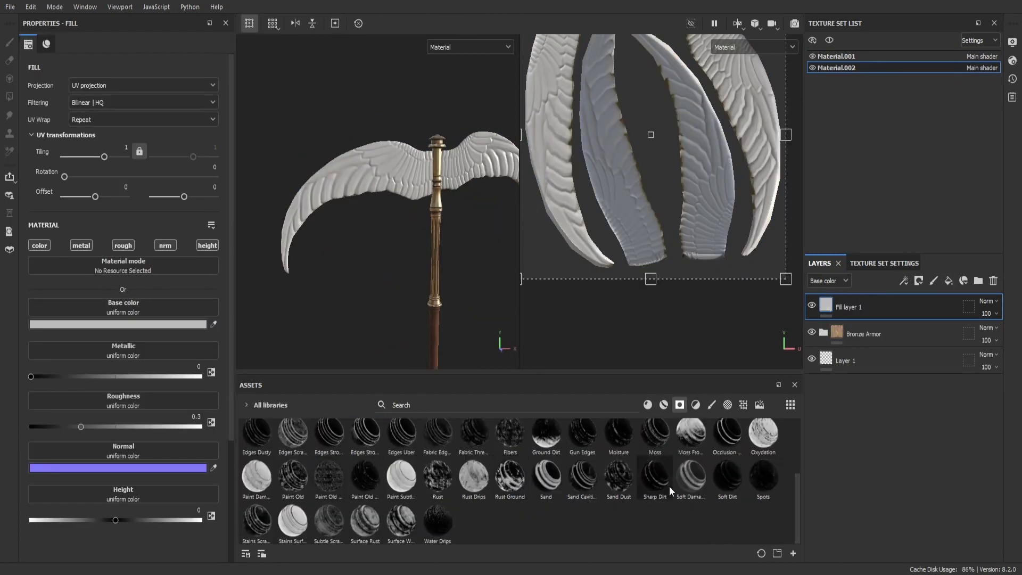
pyautogui.moveTo(691, 432); pyautogui.dragTo(894, 309)
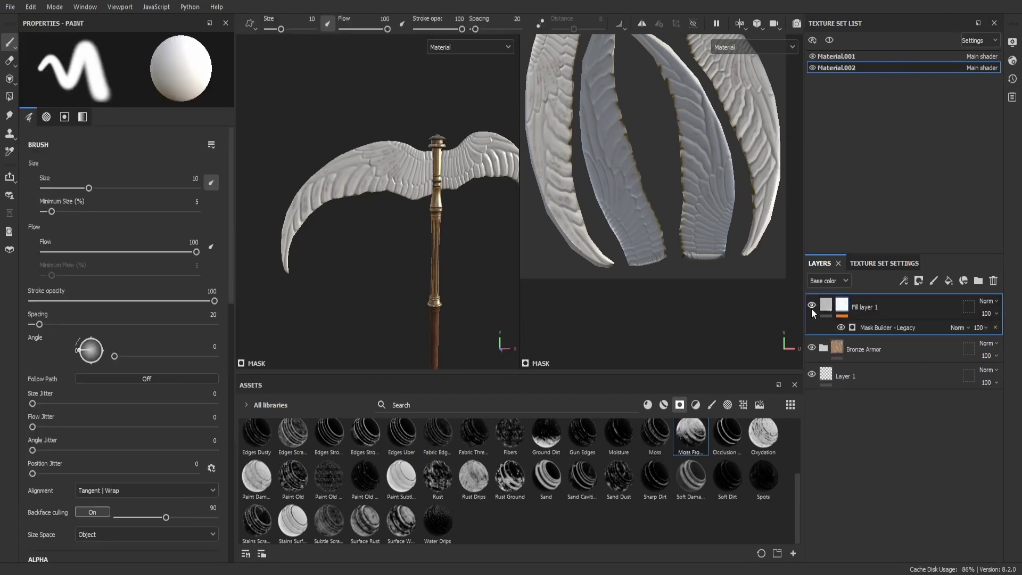
pyautogui.hotkey('ctrl', 'z')
pyautogui.hotkey('ctrl', 'z')
pyautogui.hotkey('ctrl', 'y')
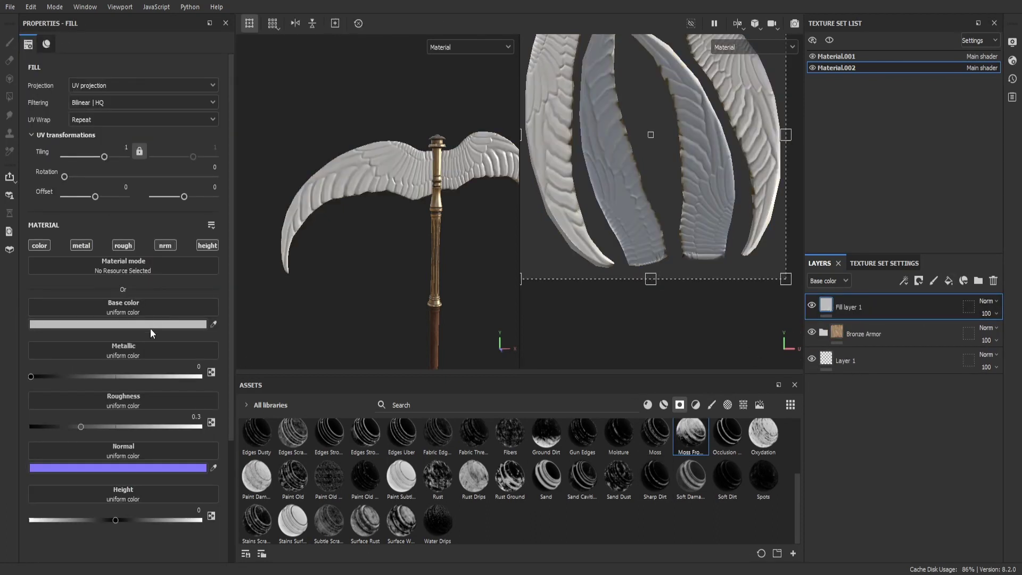
pyautogui.hotkey('ctrl', 'y')
# Try the Moss smart mask at level 0.83, then remove it and revert the fill to grey.
pyautogui.moveTo(655, 432); pyautogui.dragTo(391, 257)
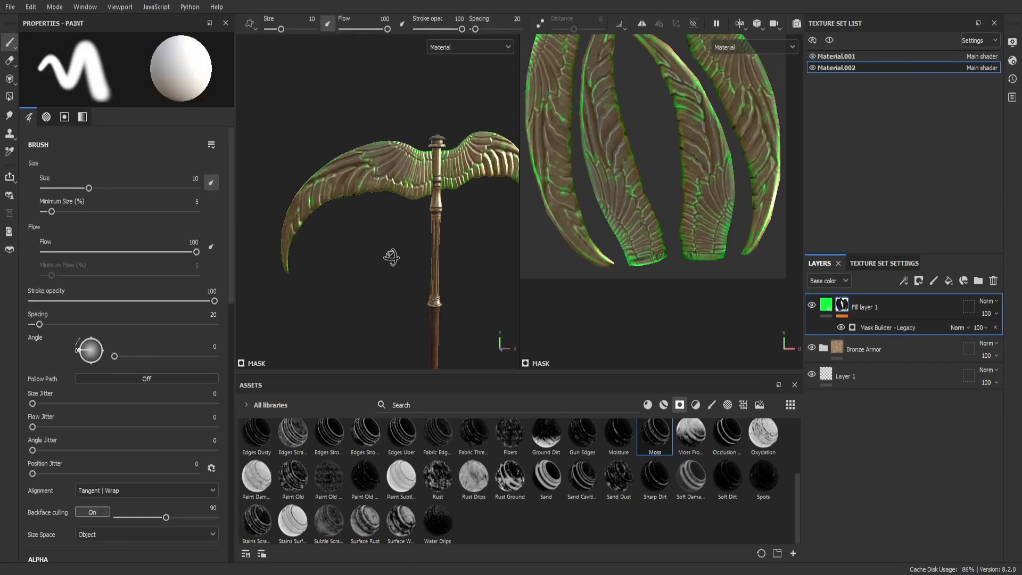
pyautogui.hotkey('ctrl', 'z')
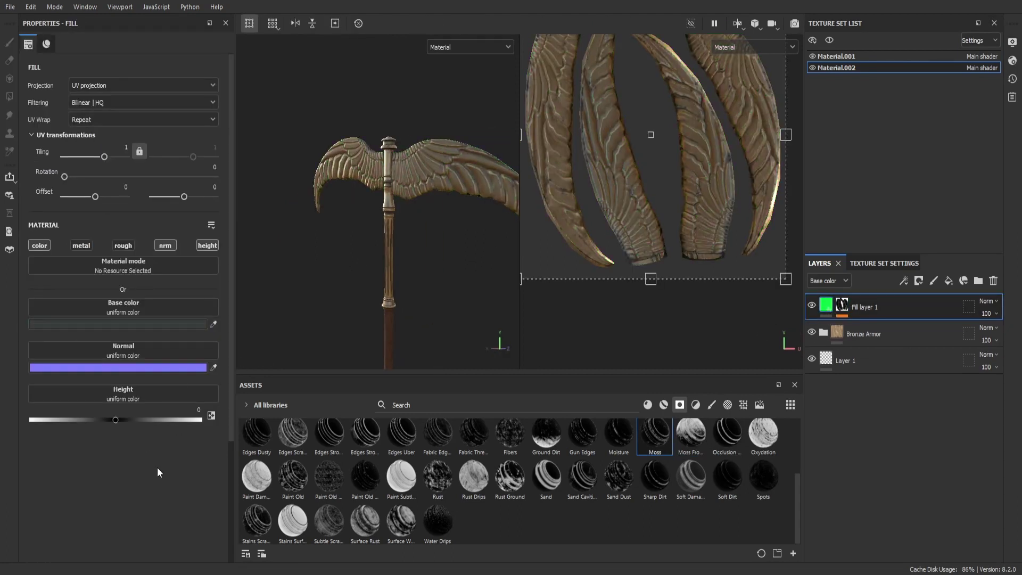
pyautogui.hotkey('ctrl', 'z')
pyautogui.hotkey('ctrl', 'z')
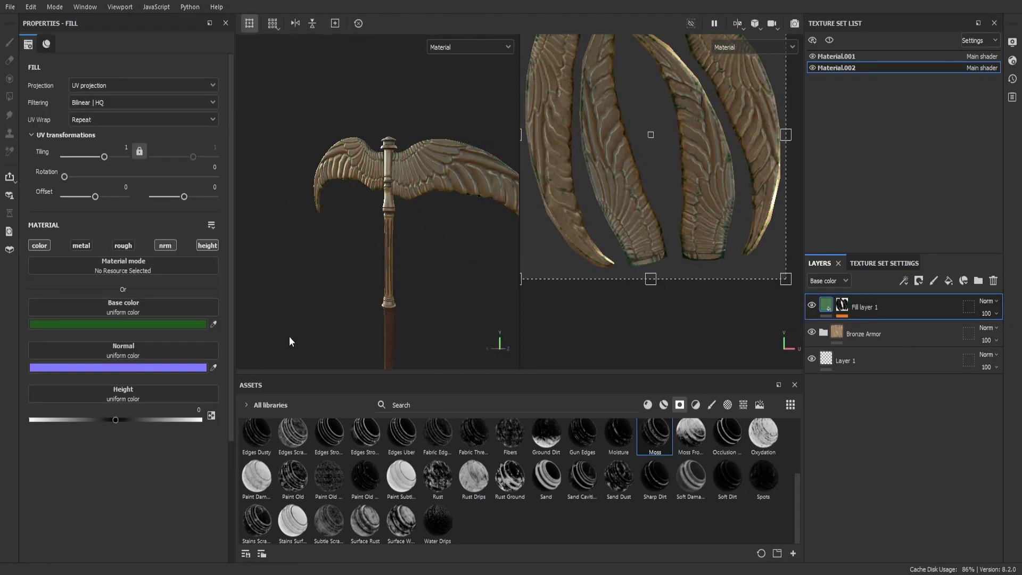
pyautogui.hotkey('ctrl', 'z')
pyautogui.scroll(1, 321, 305)
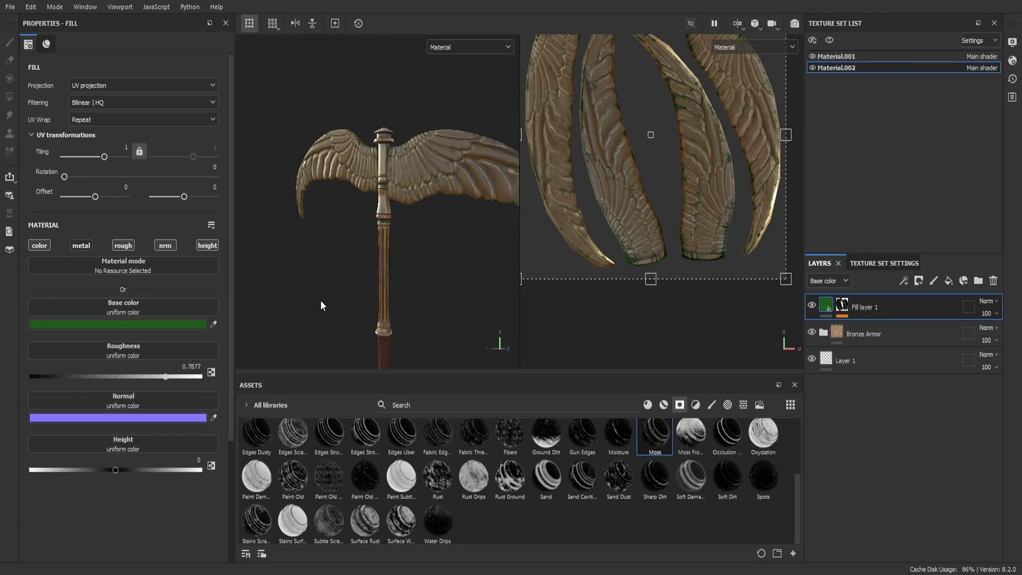
pyautogui.scroll(1, 321, 306)
pyautogui.hotkey('ctrl', 'y')
pyautogui.hotkey('ctrl', 'y')
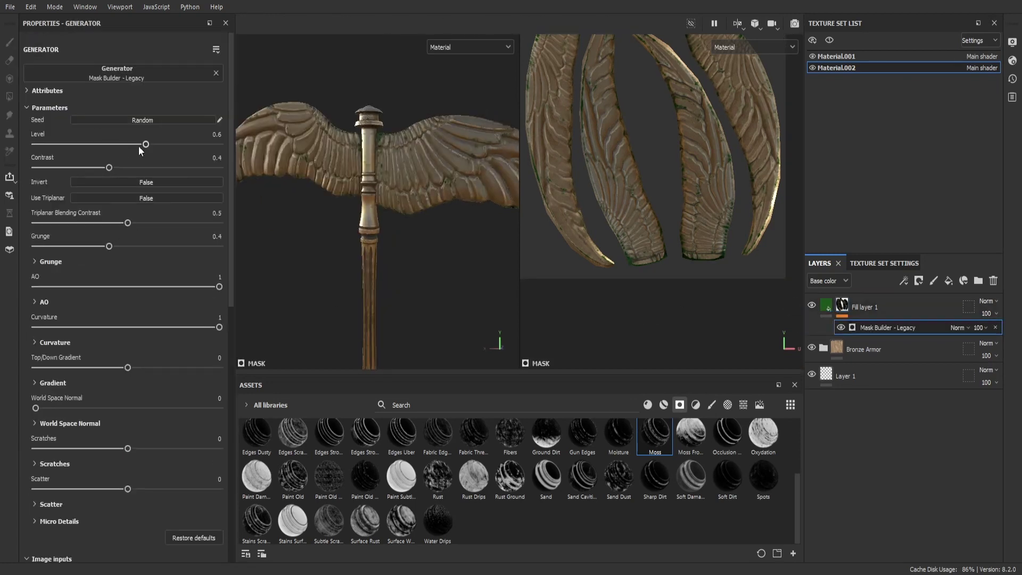
pyautogui.moveTo(145, 144); pyautogui.dragTo(189, 145)
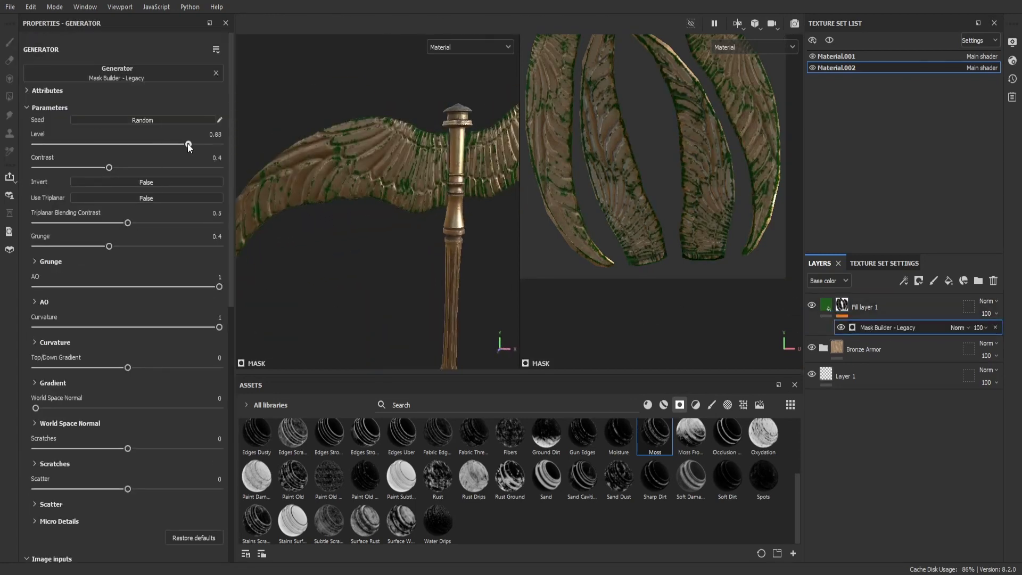
pyautogui.hotkey('ctrl', 'z')
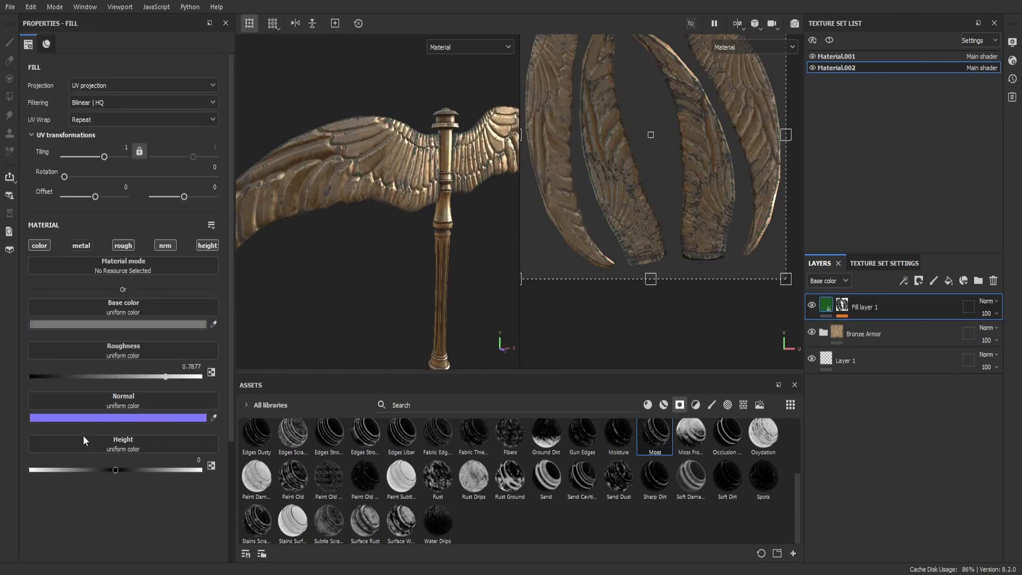
pyautogui.hotkey('ctrl', 'z')
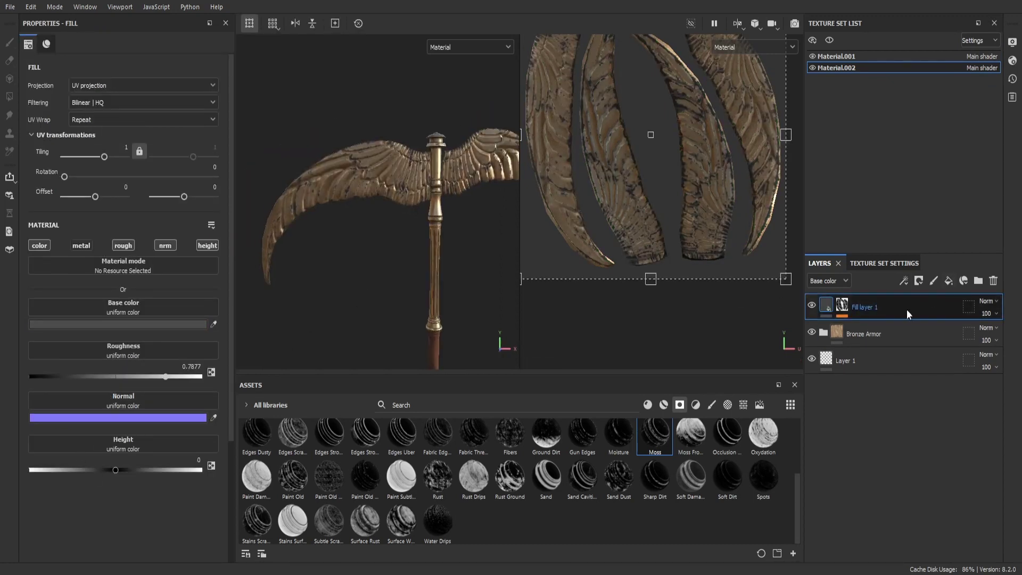
# Duplicate the fill layer and apply the Dirt Cavities smart mask to the copy.
pyautogui.hotkey('ctrl', 'y')
pyautogui.hotkey('ctrl', 'd')
pyautogui.scroll(5, 438, 479)
pyautogui.moveTo(437, 439)
pyautogui.mouseDown()
pyautogui.moveTo(785, 353)
pyautogui.moveTo(905, 307)
pyautogui.mouseUp()
pyautogui.keyDown('alt'); pyautogui.moveTo(422, 258); pyautogui.dragTo(373, 250); pyautogui.keyUp('alt')
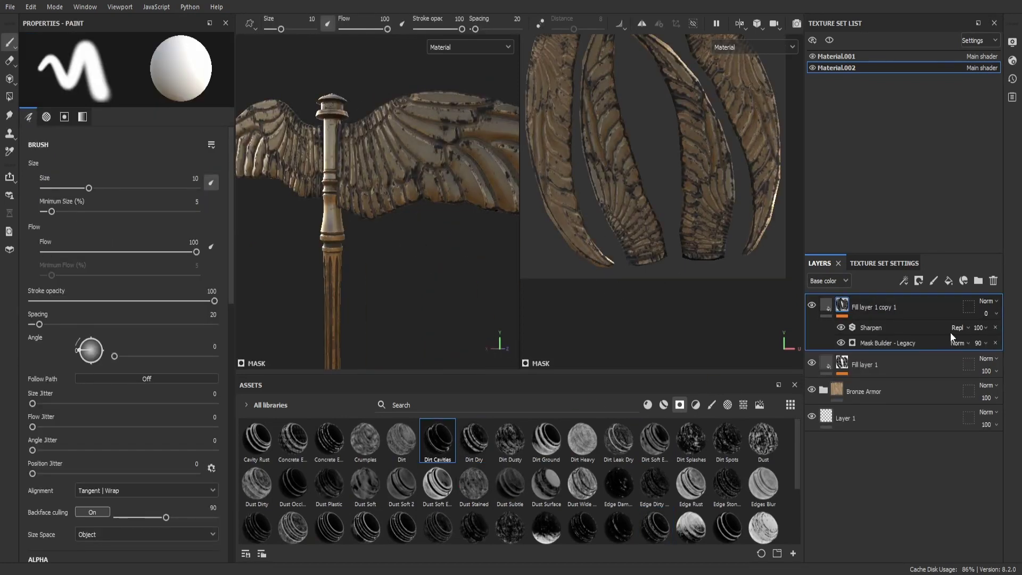
# Add a fill layer with metal and roughness channels off and drop a mask onto it.
pyautogui.click(948, 280)
pyautogui.click(123, 246)
pyautogui.click(82, 246)
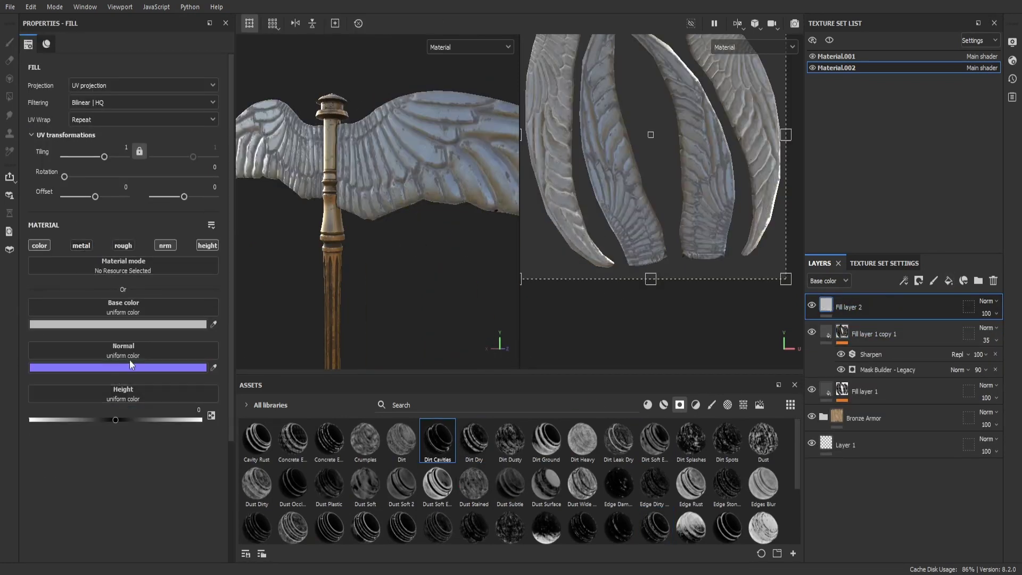
pyautogui.scroll(-3, 437, 479)
pyautogui.moveTo(401, 434); pyautogui.dragTo(979, 308)
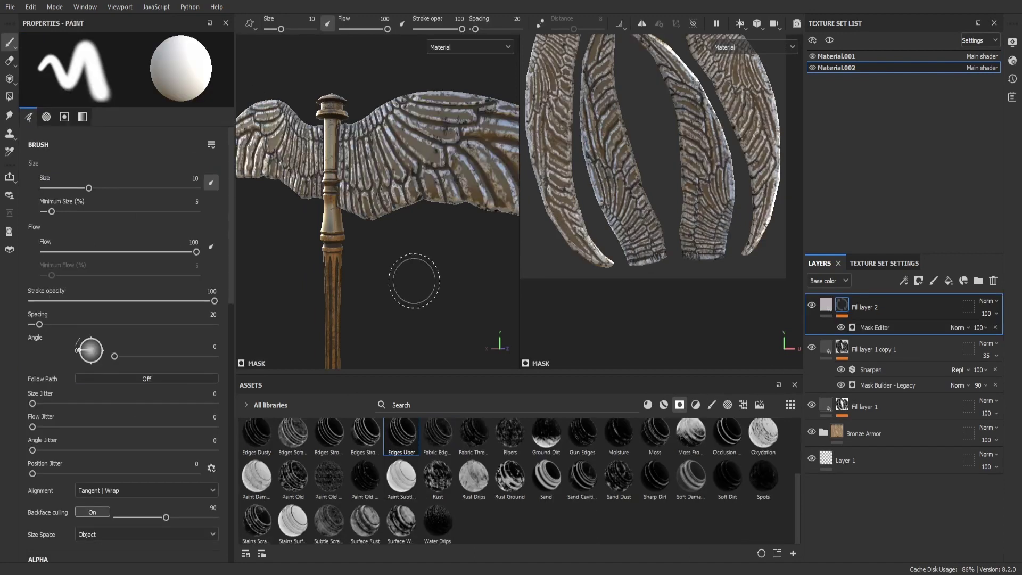
# Set the grime Mask Editor's Global Balance to 0.33.
pyautogui.click(990, 329)
pyautogui.scroll(-5, 77, 510)
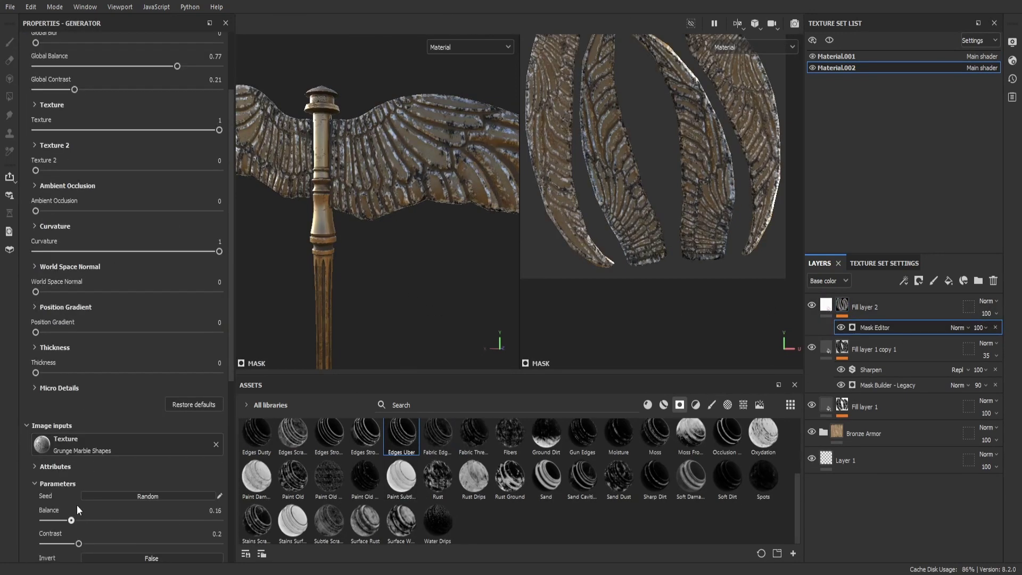
pyautogui.scroll(-2, 77, 510)
pyautogui.scroll(6, 176, 170)
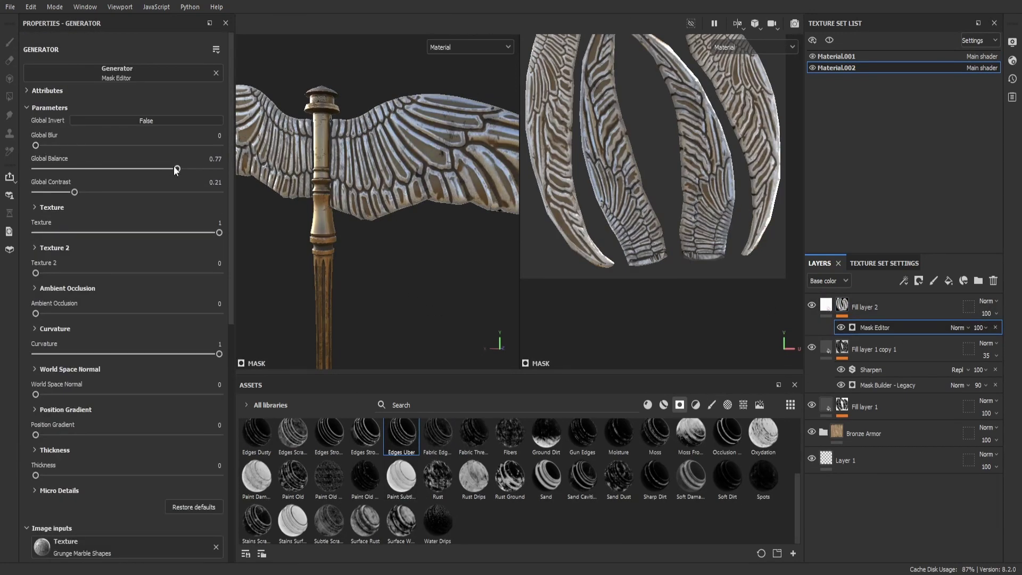
pyautogui.moveTo(177, 168); pyautogui.dragTo(95, 169)
pyautogui.keyDown('alt'); pyautogui.moveTo(372, 213); pyautogui.dragTo(437, 213); pyautogui.keyUp('alt')
# Set Fill layer 2's opacity to 26 and move it beneath Fill layer 1.
pyautogui.moveTo(986, 313); pyautogui.dragTo(978, 330)
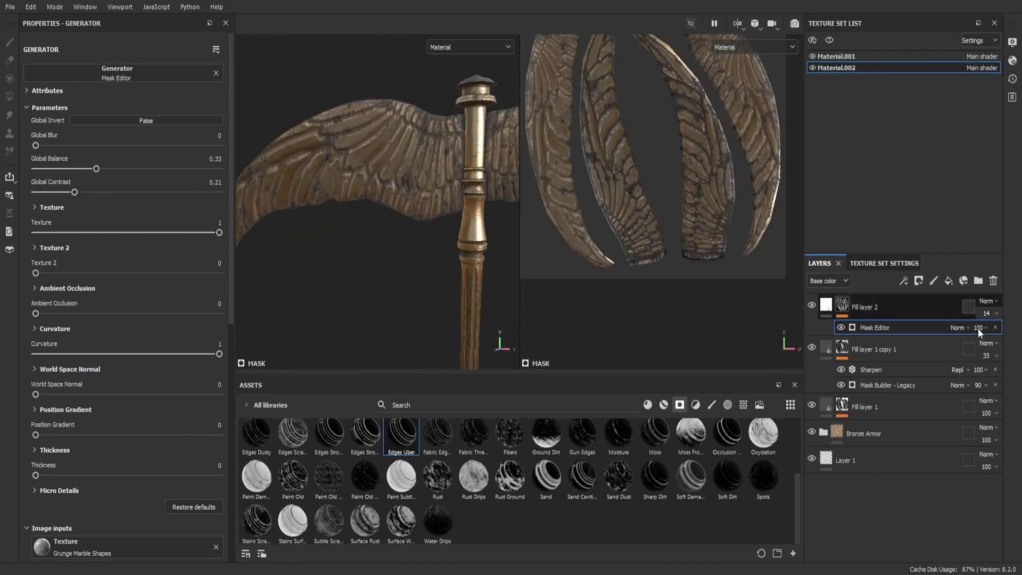
pyautogui.moveTo(878, 307); pyautogui.dragTo(878, 393)
pyautogui.keyDown('alt'); pyautogui.moveTo(404, 239); pyautogui.dragTo(456, 262); pyautogui.keyUp('alt')
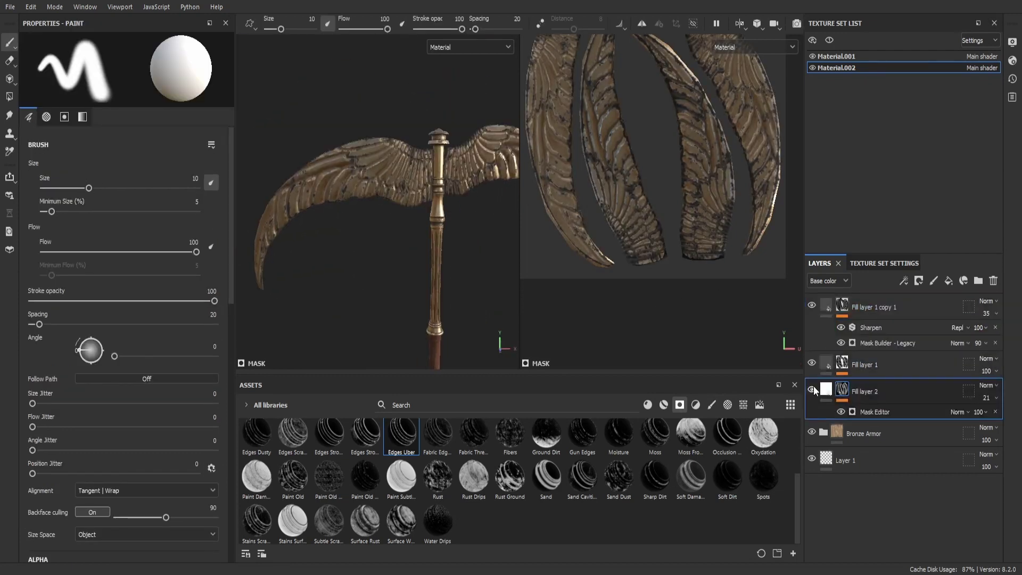
pyautogui.click(894, 307)
pyautogui.click(878, 364)
pyautogui.press('Delete')
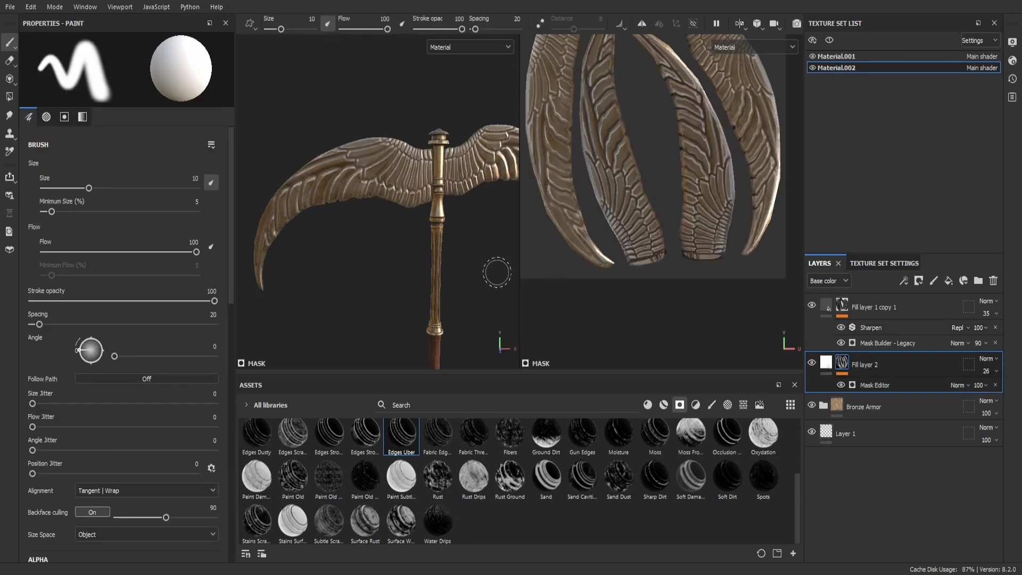
pyautogui.hotkey('ctrl', 'z')
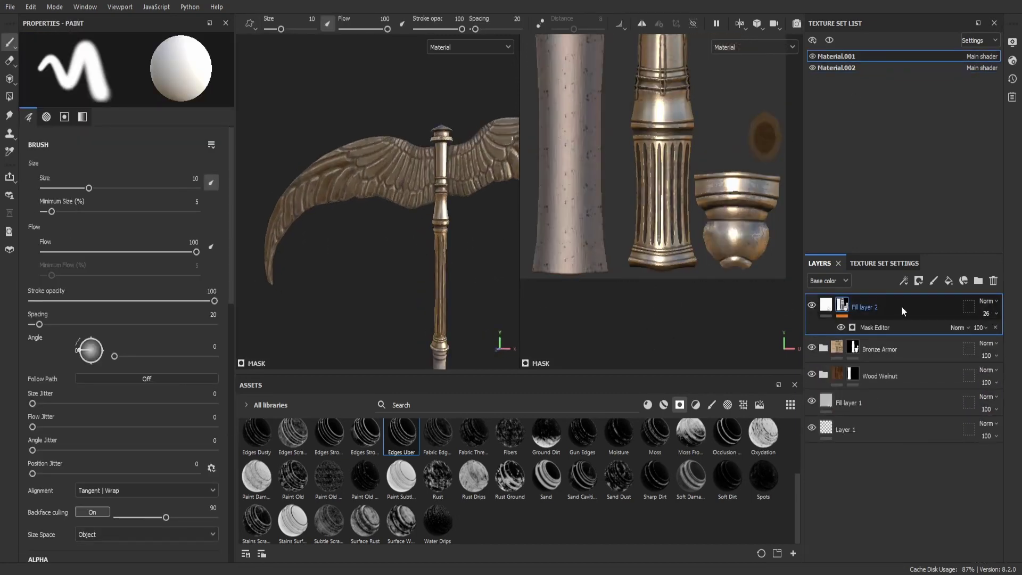
# Undo the grime layer paste onto the staff and reframe the view on the axe head.
pyautogui.hotkey('ctrl', 'z')
pyautogui.hotkey('ctrl', 'z')
pyautogui.hotkey('ctrl', 'z')
pyautogui.hotkey('ctrl', 'z')
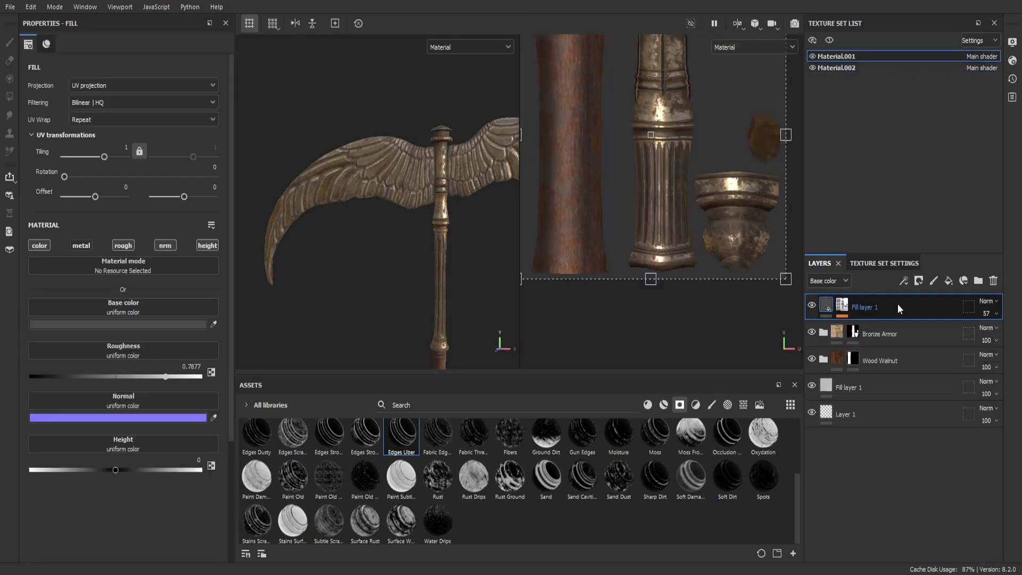
pyautogui.hotkey('ctrl', 'z')
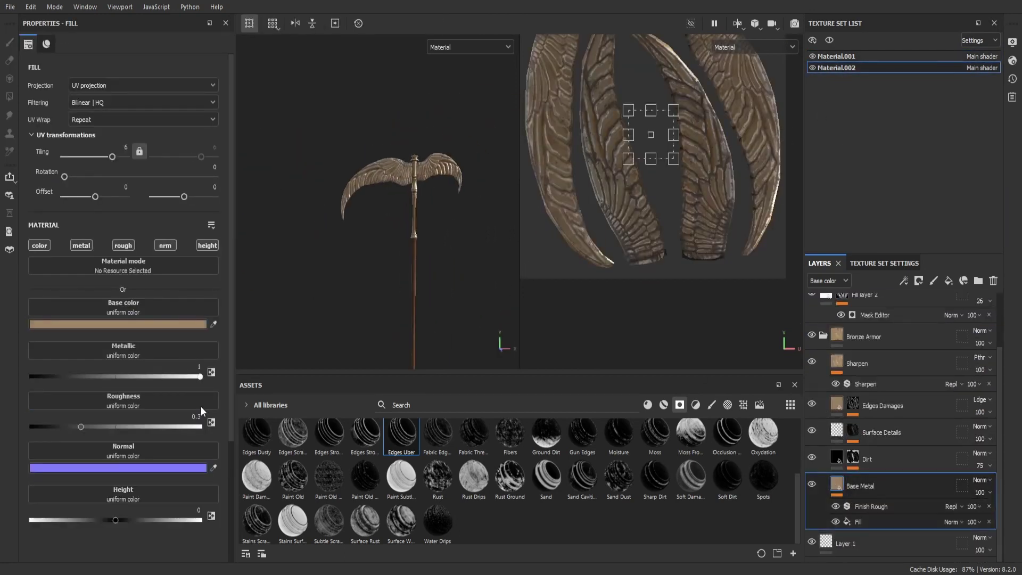
pyautogui.moveTo(445, 285)
pyautogui.keyDown('alt'); pyautogui.mouseDown()
pyautogui.moveTo(469, 260)
pyautogui.moveTo(430, 254)
pyautogui.mouseUp(); pyautogui.keyUp('alt')
pyautogui.moveTo(434, 154)
pyautogui.keyDown('alt'); pyautogui.mouseDown()
pyautogui.moveTo(461, 199)
pyautogui.moveTo(414, 231)
pyautogui.moveTo(474, 179)
pyautogui.mouseUp(); pyautogui.keyUp('alt')
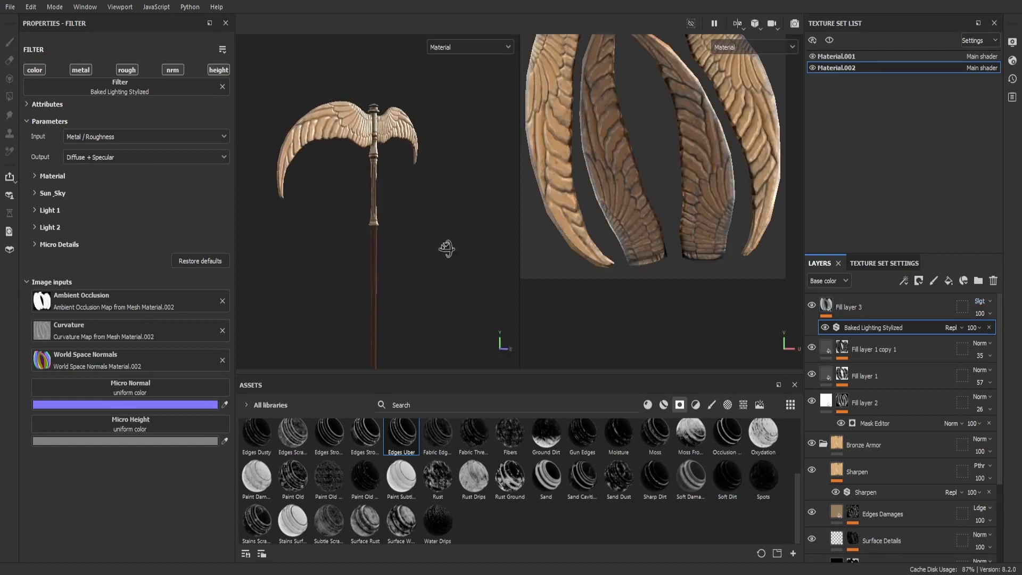
# Make the stylized lighting Fill layer 3 colour-only by disabling metal and roughness.
pyautogui.click(883, 308)
pyautogui.click(81, 245)
pyautogui.click(123, 245)
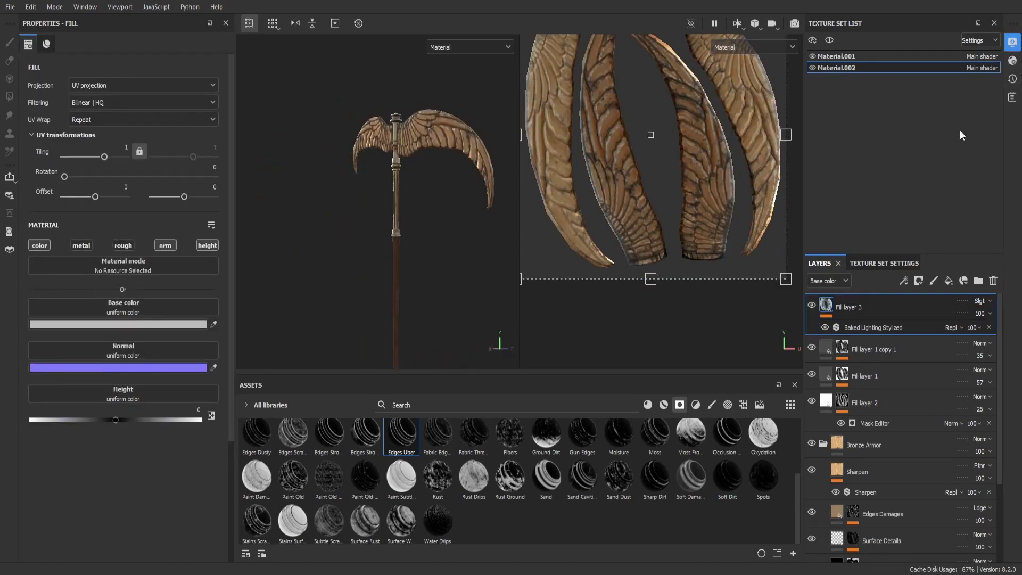
pyautogui.keyDown('alt'); pyautogui.moveTo(383, 194); pyautogui.dragTo(373, 202); pyautogui.keyUp('alt')
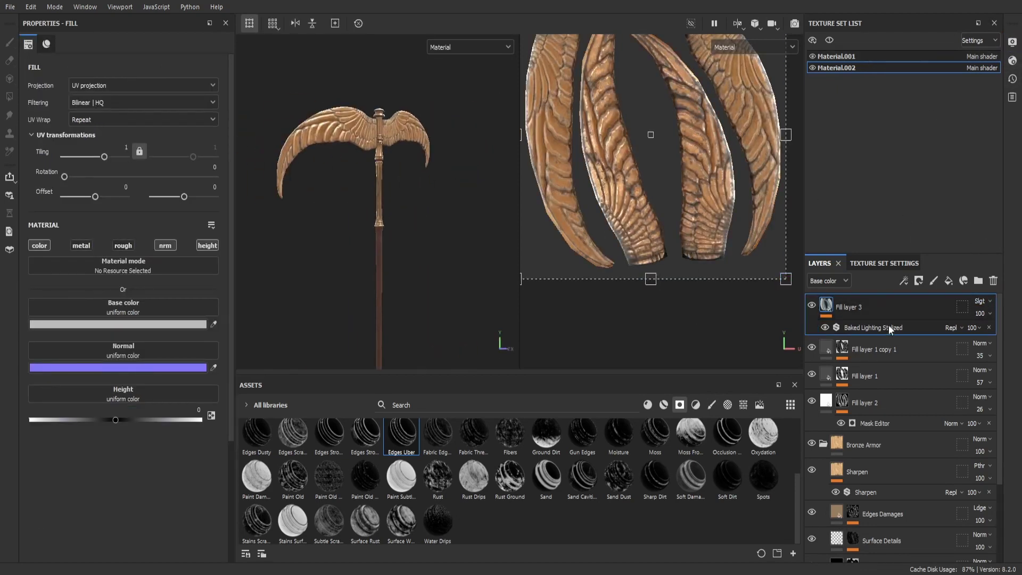
# Switch to the staff's Material.001 texture set and frame the shaft.
pyautogui.click(836, 56)
pyautogui.press('f')
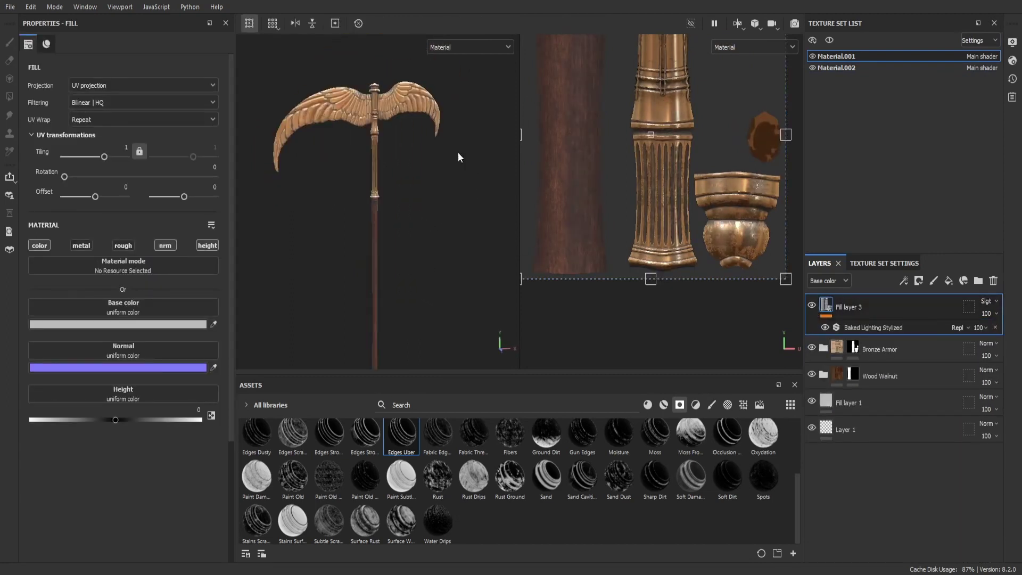
pyautogui.keyDown('alt'); pyautogui.moveTo(457, 153); pyautogui.dragTo(456, 244); pyautogui.keyUp('alt')
pyautogui.scroll(5, 419, 201)
# Add a fill layer above Wood Walnut with a tri-planar Gradient Linear 2 mask fill, tiling 32.
pyautogui.click(902, 375)
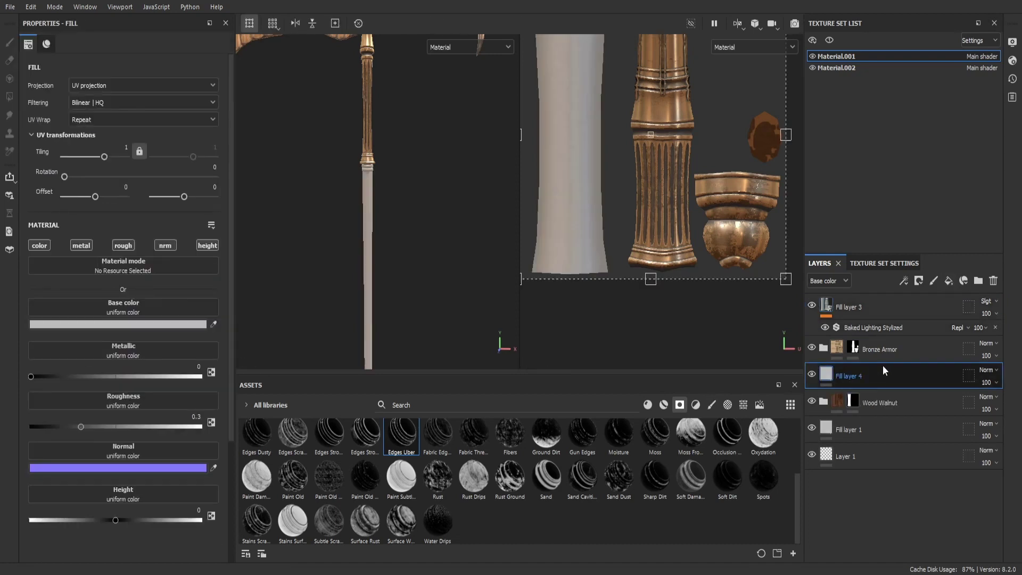
pyautogui.rightClick(889, 346)
pyautogui.moveTo(437, 532); pyautogui.dragTo(123, 249)
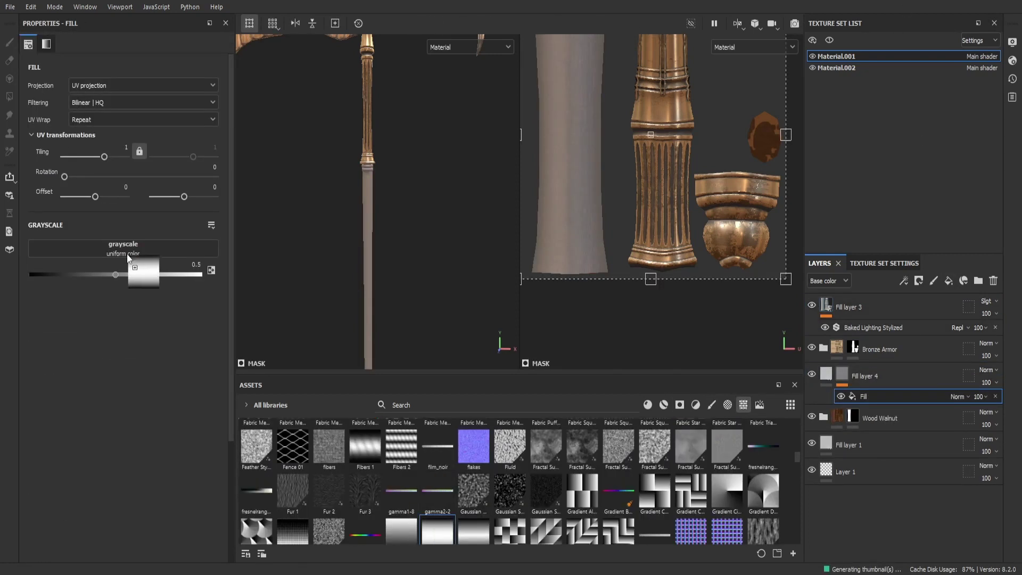
pyautogui.moveTo(105, 157); pyautogui.dragTo(114, 157)
pyautogui.click(144, 85)
pyautogui.click(91, 144)
pyautogui.click(70, 228)
# Set the gradient's projection scale to 0.55 and rotate the stripes to about 45°.
pyautogui.scroll(-4, 115, 346)
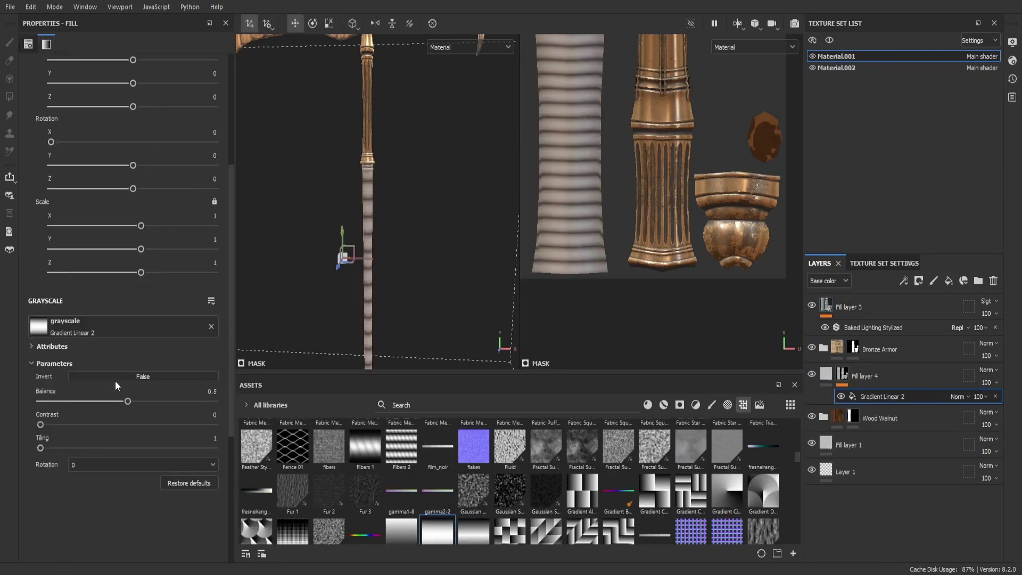
pyautogui.moveTo(128, 401); pyautogui.dragTo(47, 401)
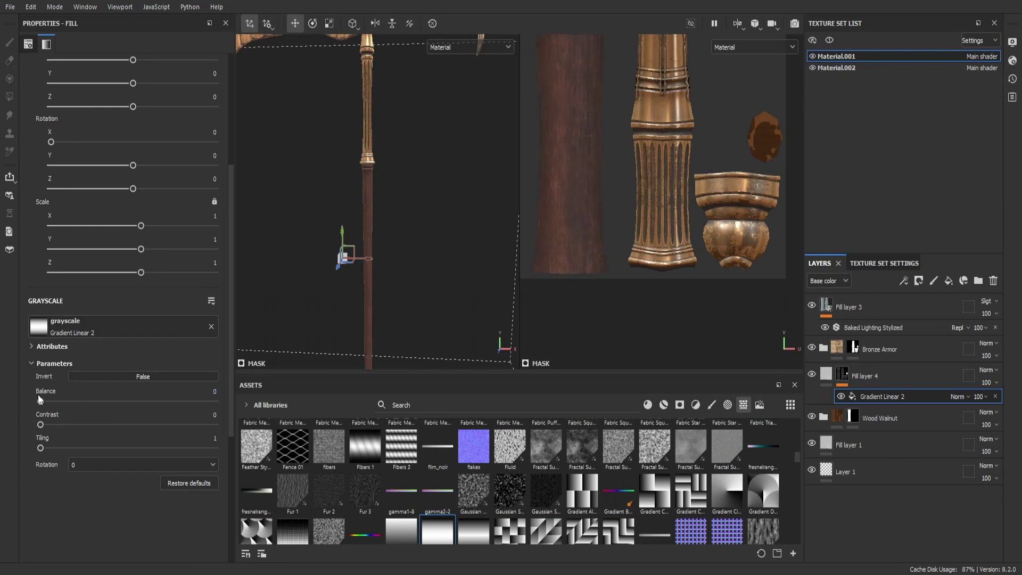
pyautogui.moveTo(40, 448); pyautogui.dragTo(53, 447)
pyautogui.scroll(4, 79, 209)
pyautogui.click(214, 406)
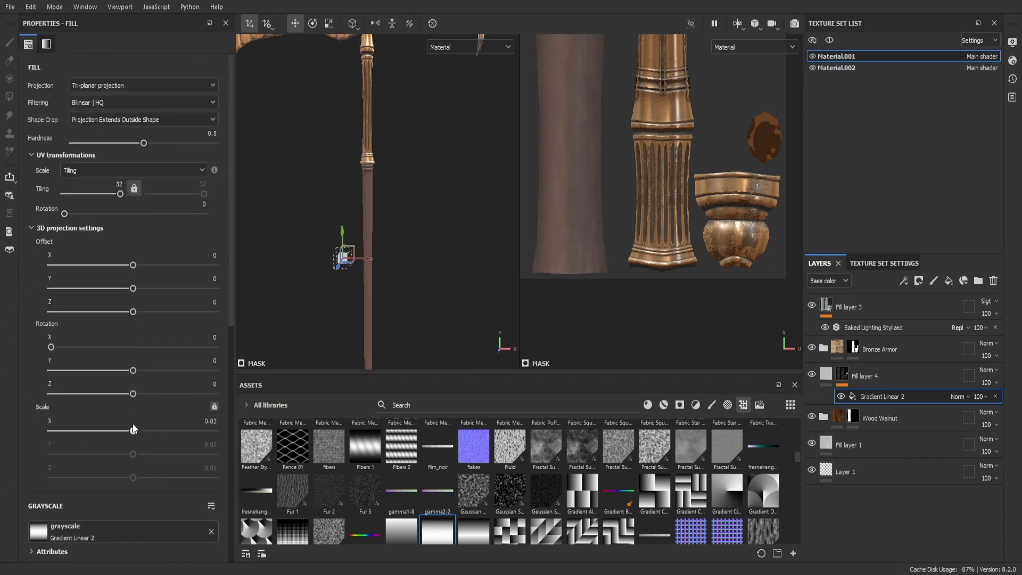
pyautogui.moveTo(141, 430); pyautogui.dragTo(137, 431)
pyautogui.moveTo(64, 214); pyautogui.dragTo(82, 213)
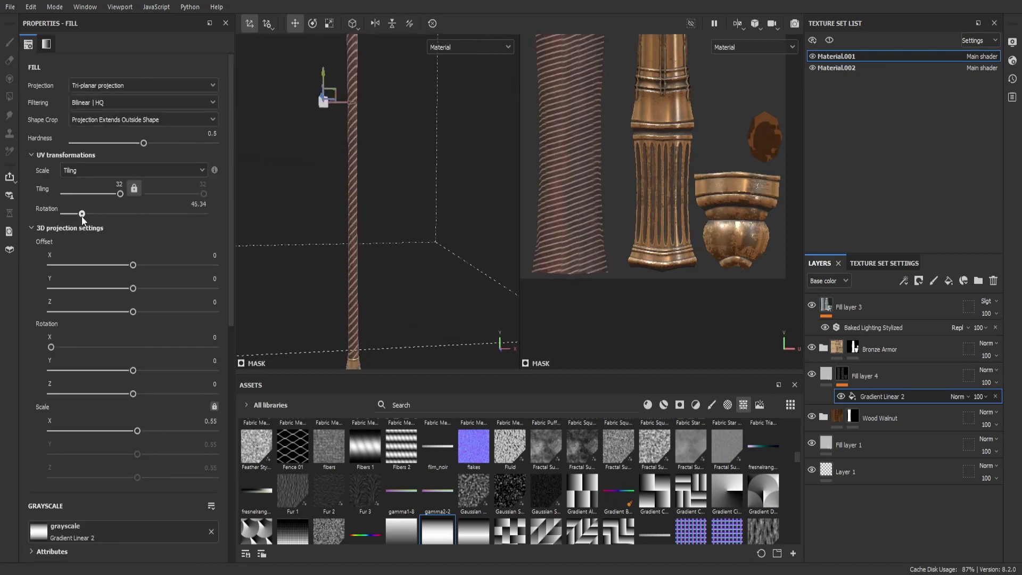
pyautogui.keyDown('alt'); pyautogui.moveTo(405, 224); pyautogui.dragTo(369, 236); pyautogui.keyUp('alt')
# Keep Fill layer 4 to normal/height only and group it into Folder 1.
pyautogui.click(852, 376)
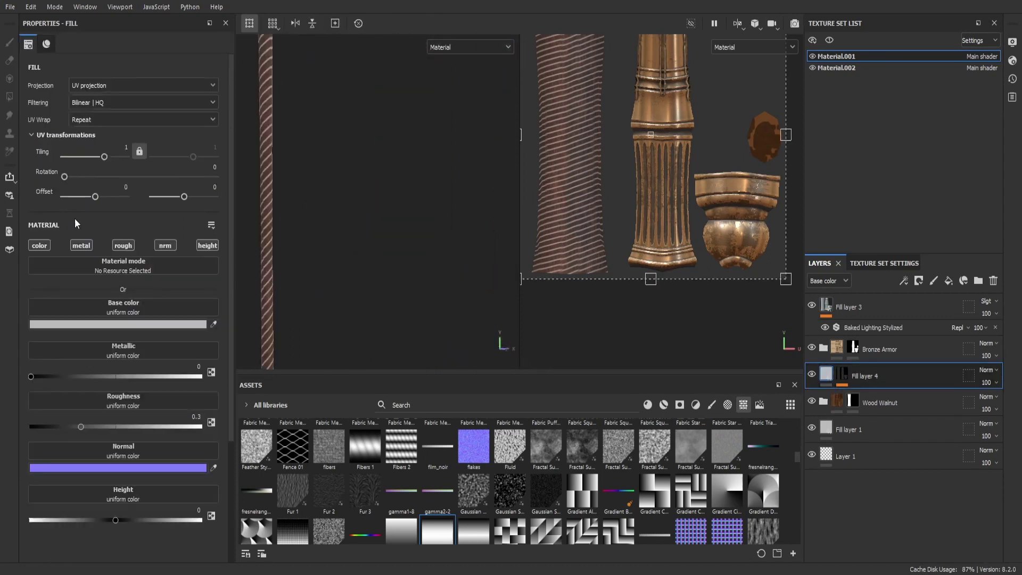
pyautogui.click(40, 245)
pyautogui.click(81, 246)
pyautogui.click(123, 245)
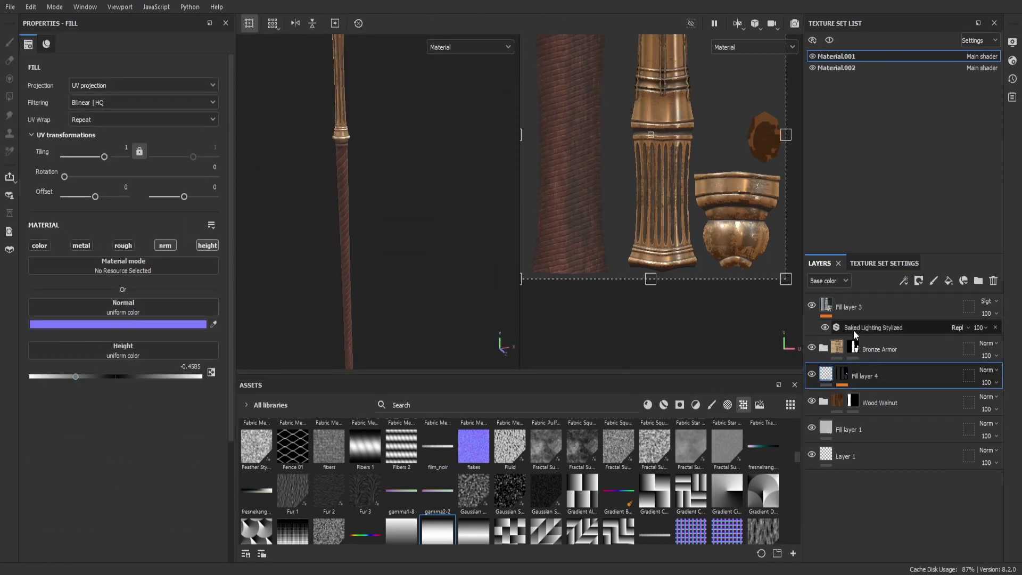
pyautogui.hotkey('ctrl', 'g')
# Add a black mask to Folder 1 and select Fill layer 4's Gradient Linear 2 mask effect.
pyautogui.click(918, 280)
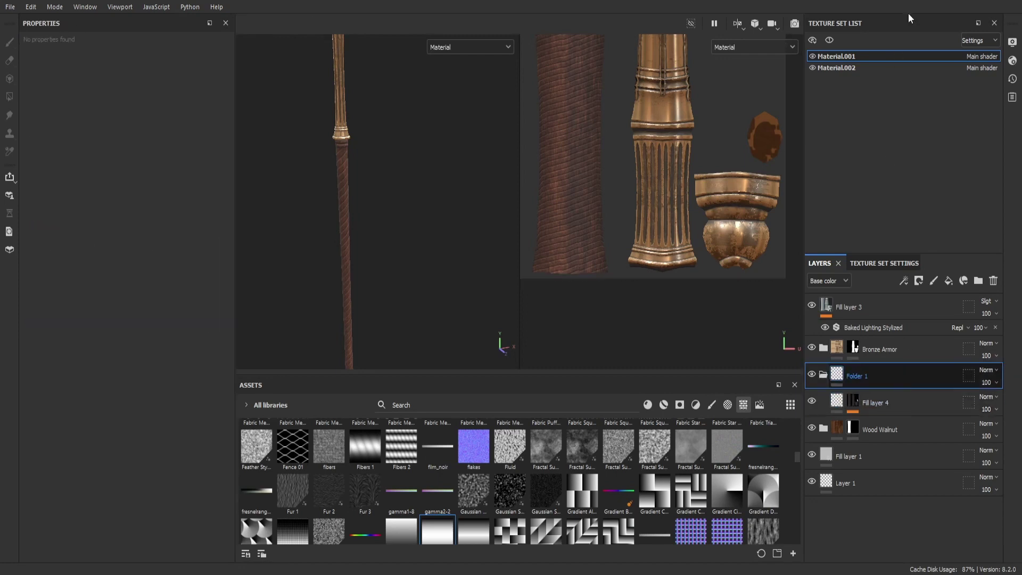
pyautogui.click(942, 306)
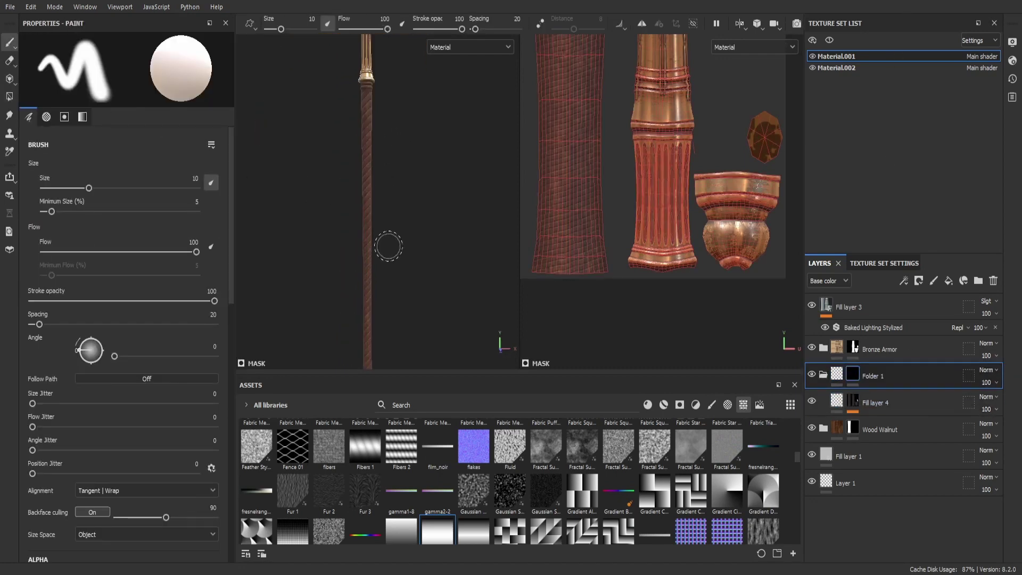
pyautogui.click(853, 402)
pyautogui.click(893, 423)
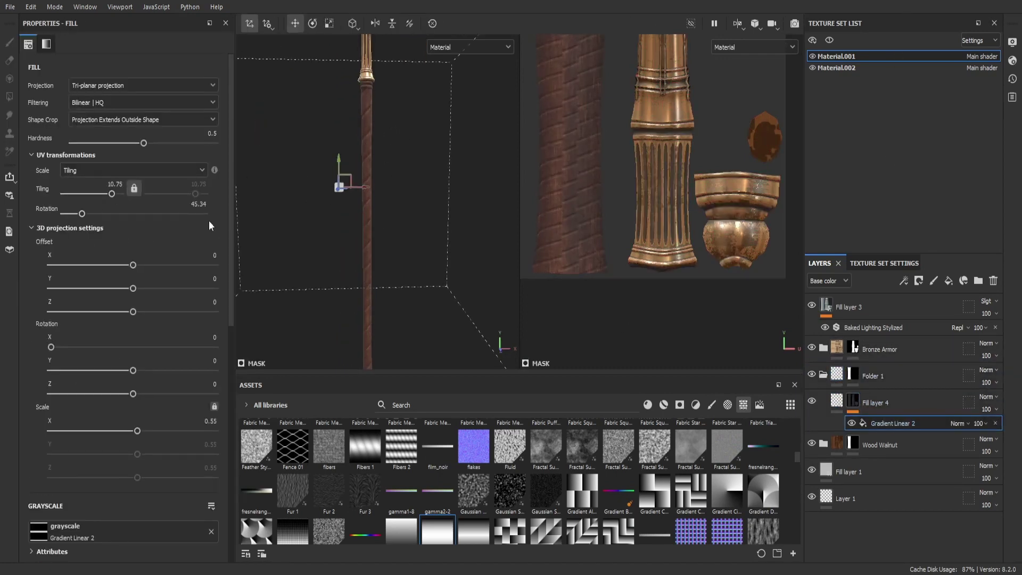
# Inspect the whole axe and select the Base layer inside the Wood Walnut folder.
pyautogui.moveTo(320, 223)
pyautogui.keyDown('alt'); pyautogui.mouseDown()
pyautogui.moveTo(414, 253)
pyautogui.moveTo(388, 215)
pyautogui.moveTo(447, 230)
pyautogui.moveTo(442, 213)
pyautogui.moveTo(424, 260)
pyautogui.moveTo(436, 277)
pyautogui.mouseUp(); pyautogui.keyUp('alt')
pyautogui.click(823, 444)
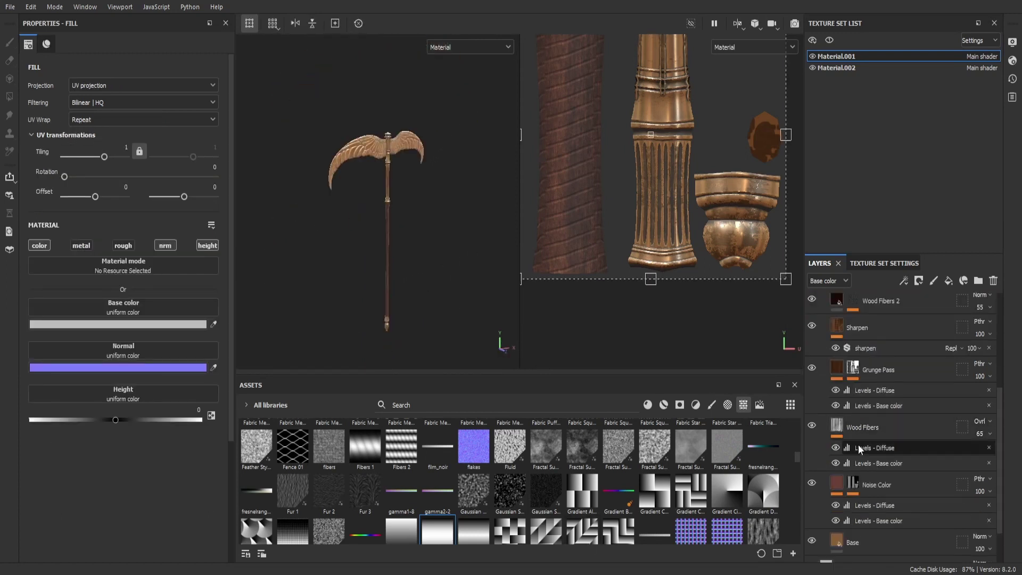
pyautogui.scroll(-2, 879, 469)
pyautogui.click(853, 490)
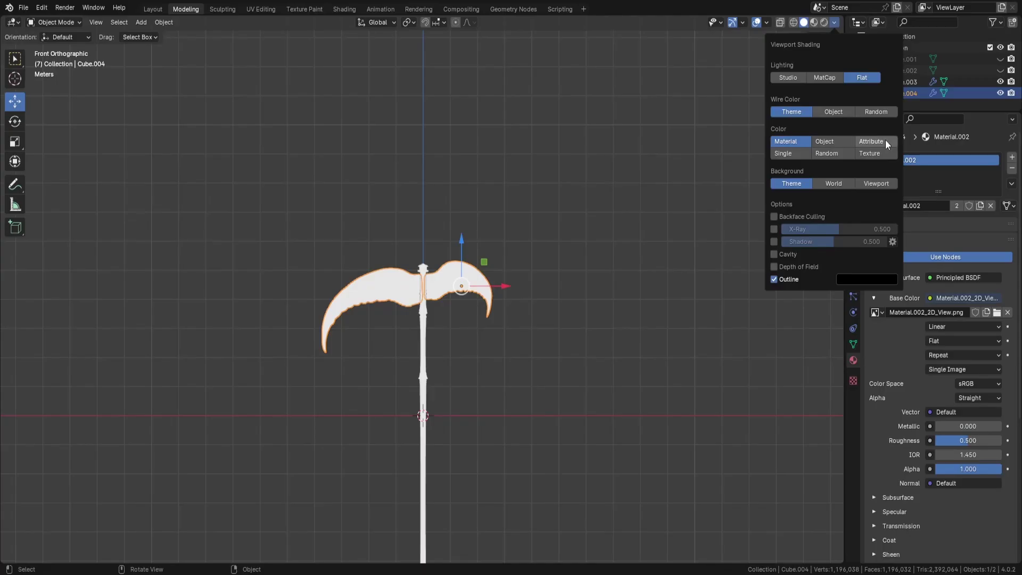
# In Blender, view the textured scythe's tan bronze blade and dark red shaft.
pyautogui.click(871, 153)
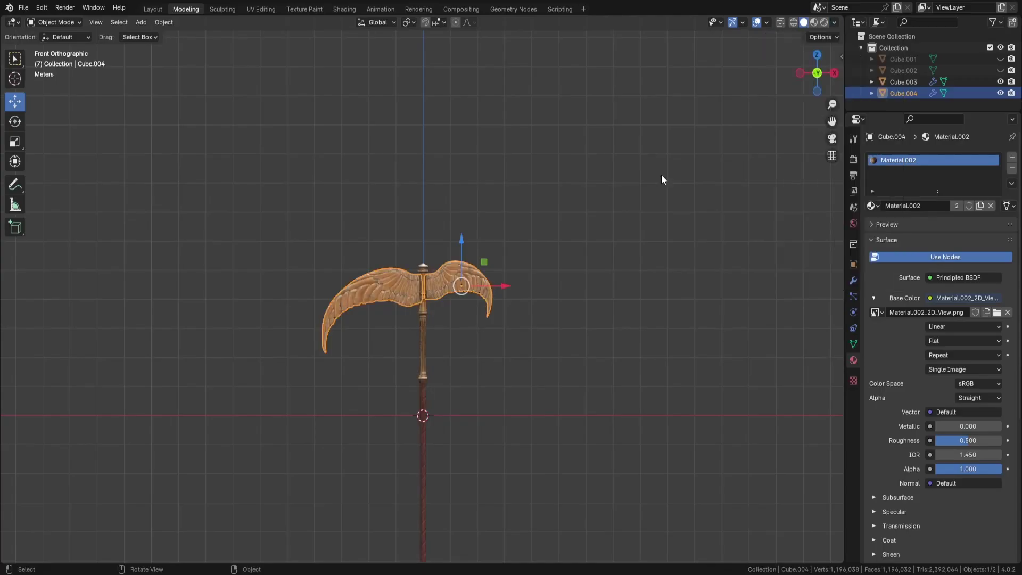
pyautogui.click(661, 174)
pyautogui.scroll(-4, 418, 417)
pyautogui.scroll(4, 418, 442)
pyautogui.keyDown('shift'); pyautogui.moveTo(417, 442); pyautogui.dragTo(468, 187, button='middle'); pyautogui.keyUp('shift')
pyautogui.scroll(-3, 432, 129)
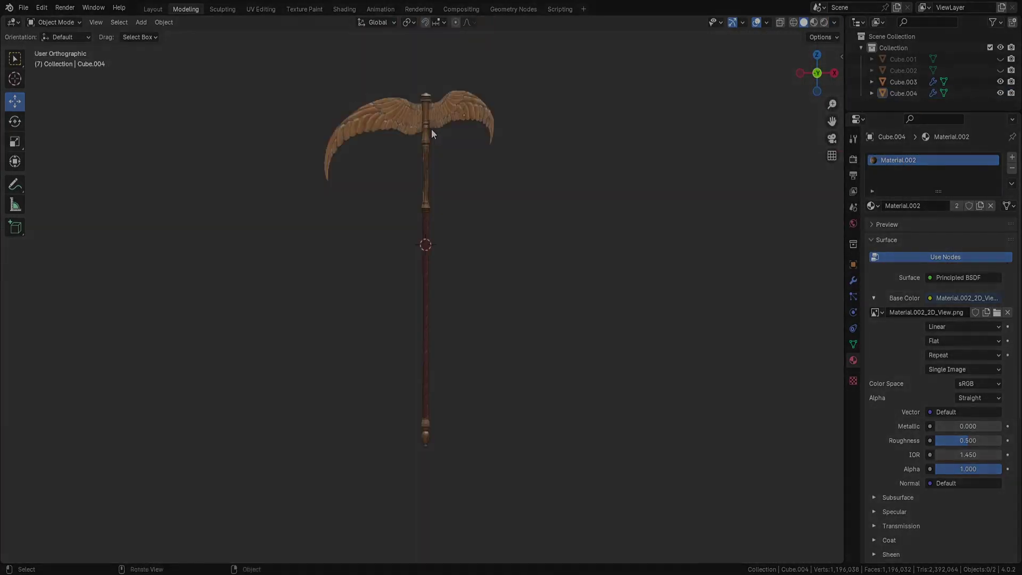